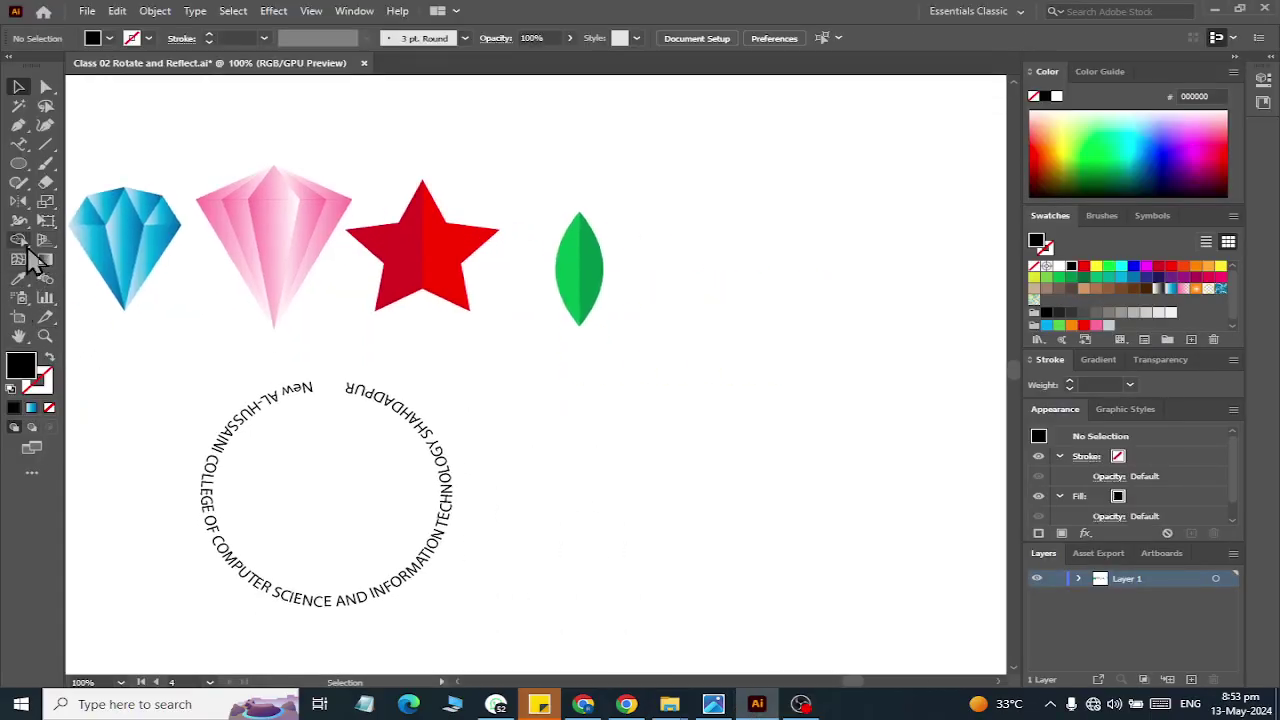
- Add Artboard 5 and place an enlarged 'shape builder' heading near its top
click(19, 318)
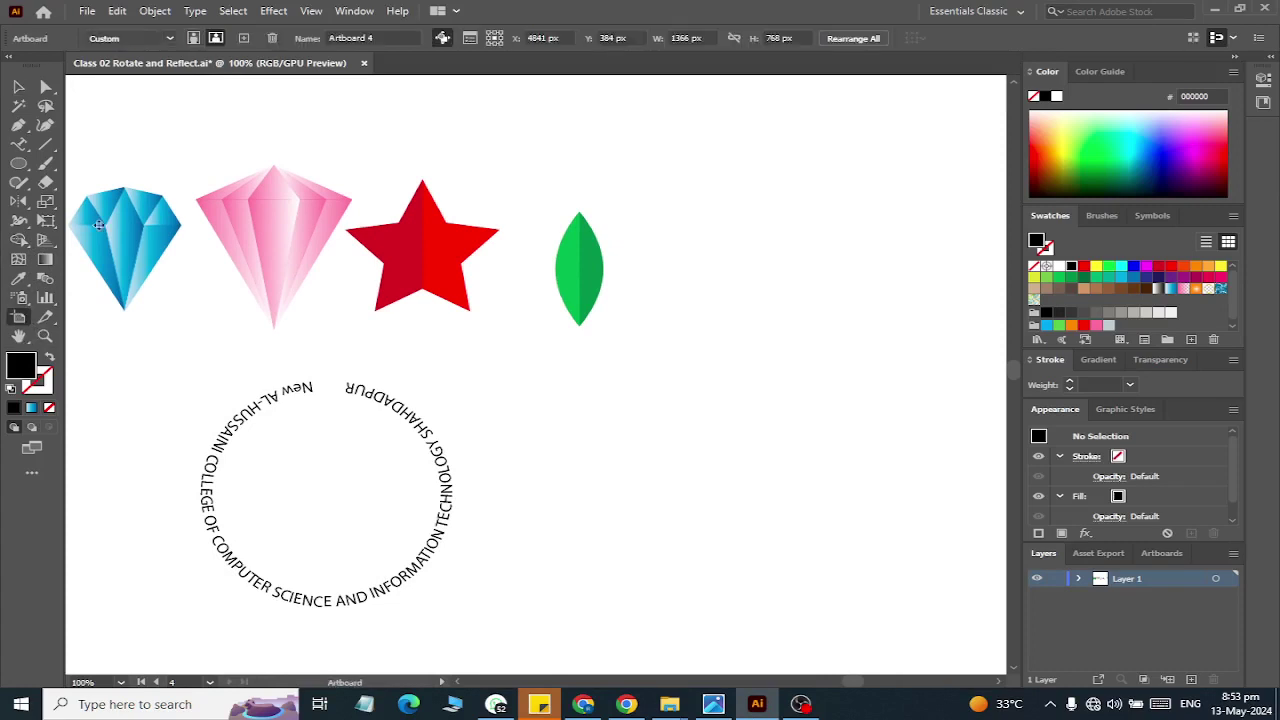
click(244, 38)
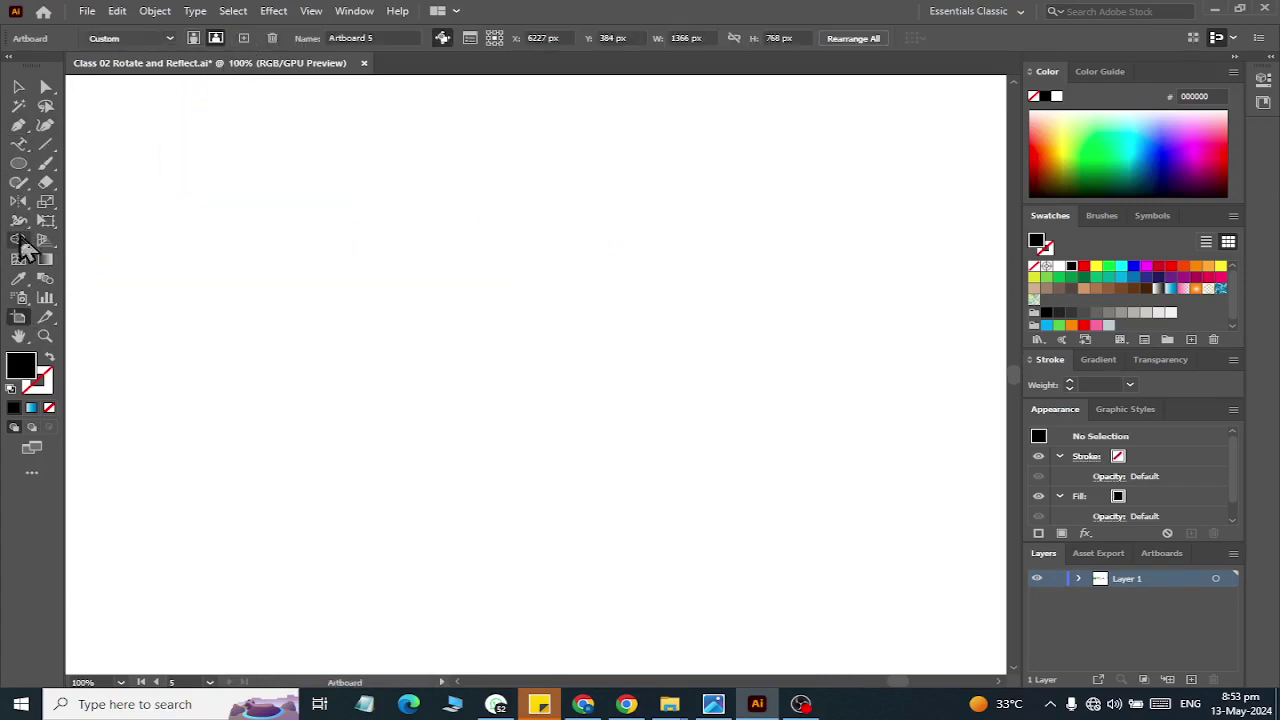
click(20, 146)
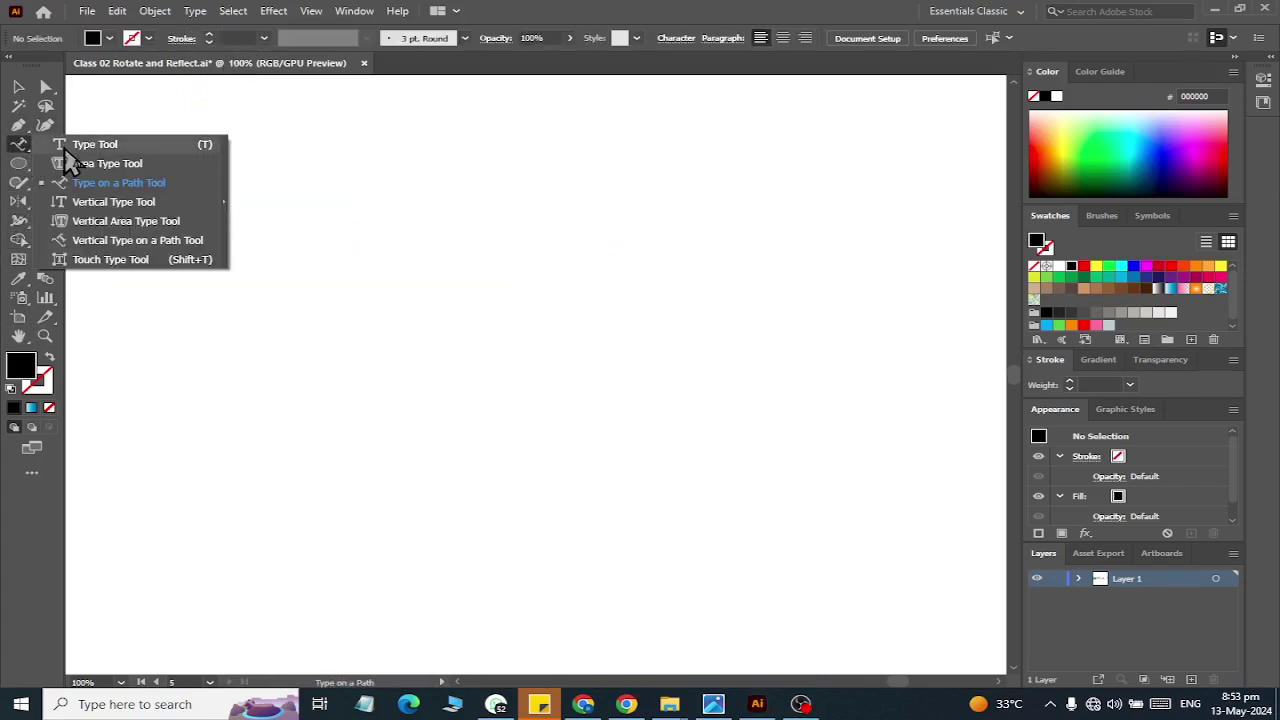
click(62, 146)
click(398, 170)
text(shape builder)
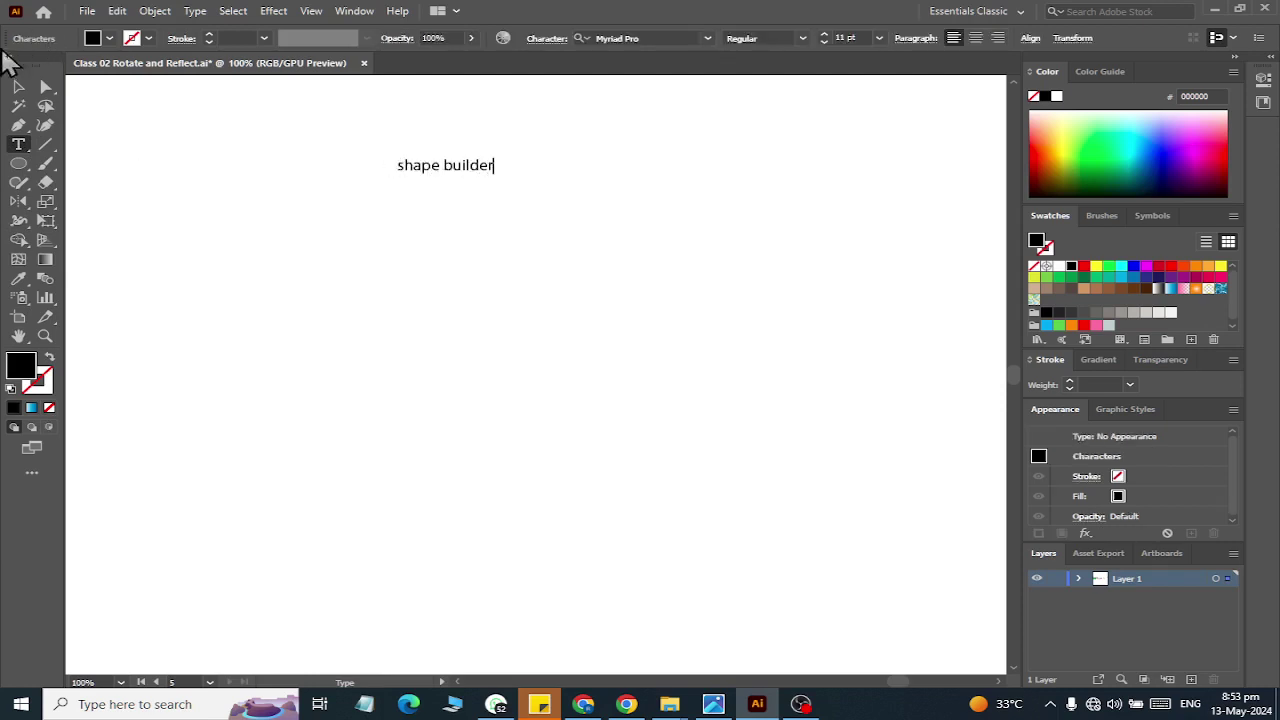
click(18, 86)
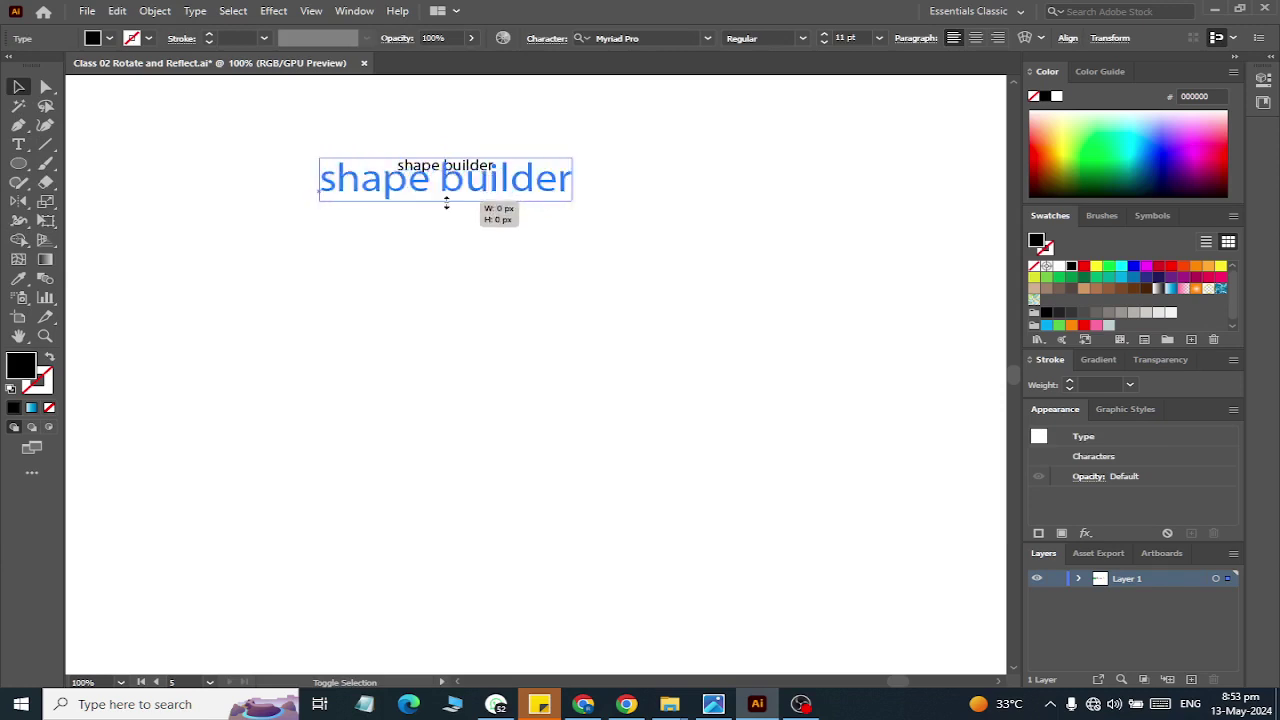
mouse_move(445, 172)
mouse_down()
mouse_move(446, 214)
mouse_move(446, 154)
mouse_up()
key(ctrl+shift+a)
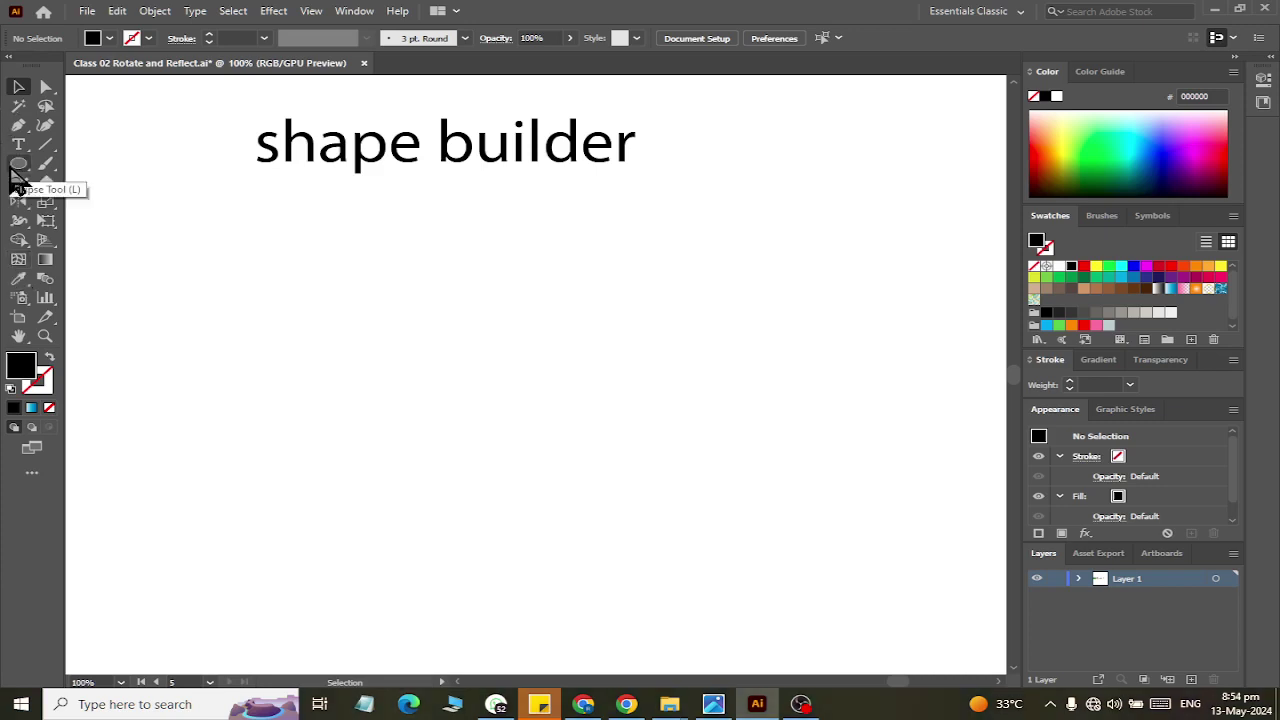
- Draw a tall black rounded-rectangle pill
click(14, 175)
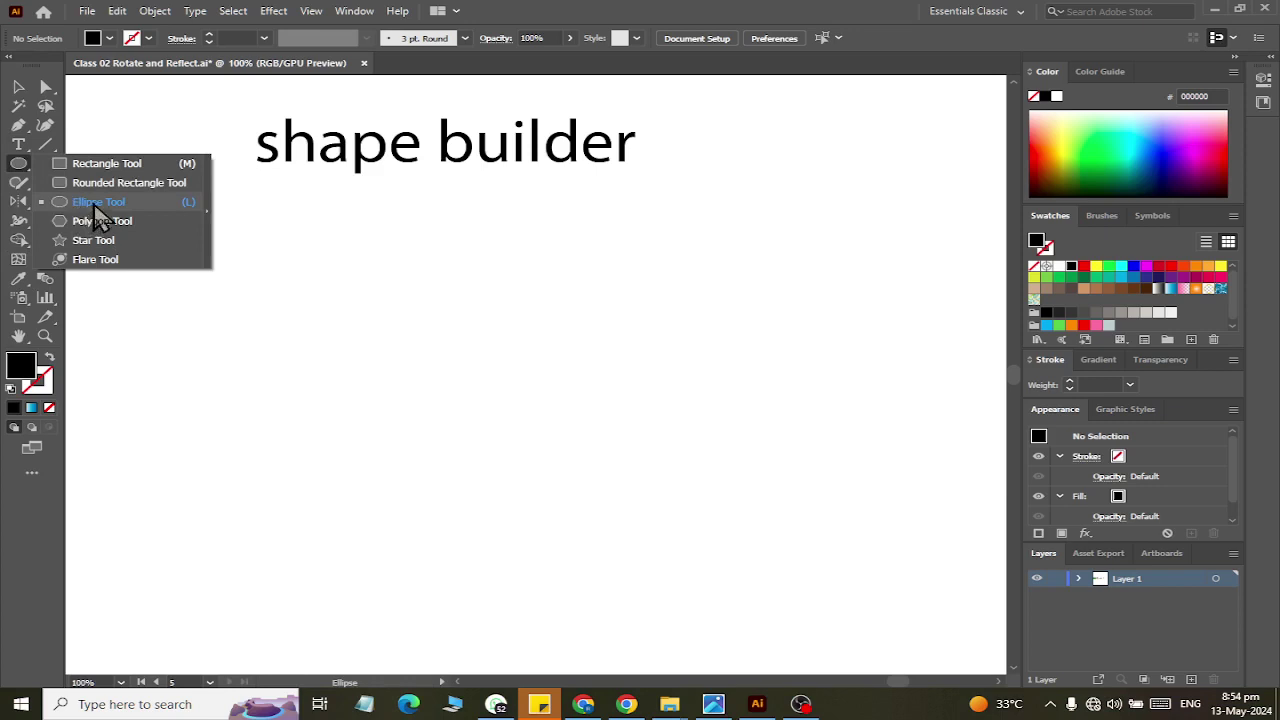
click(112, 183)
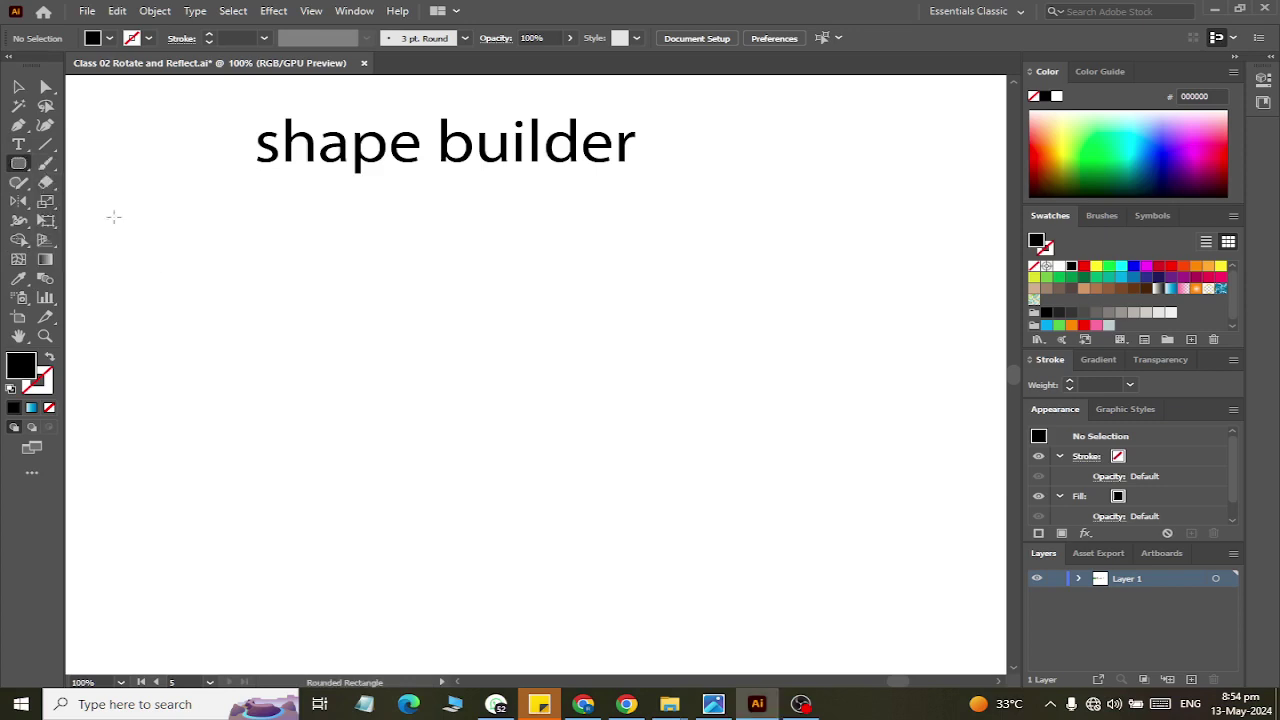
drag(323, 309, 398, 493)
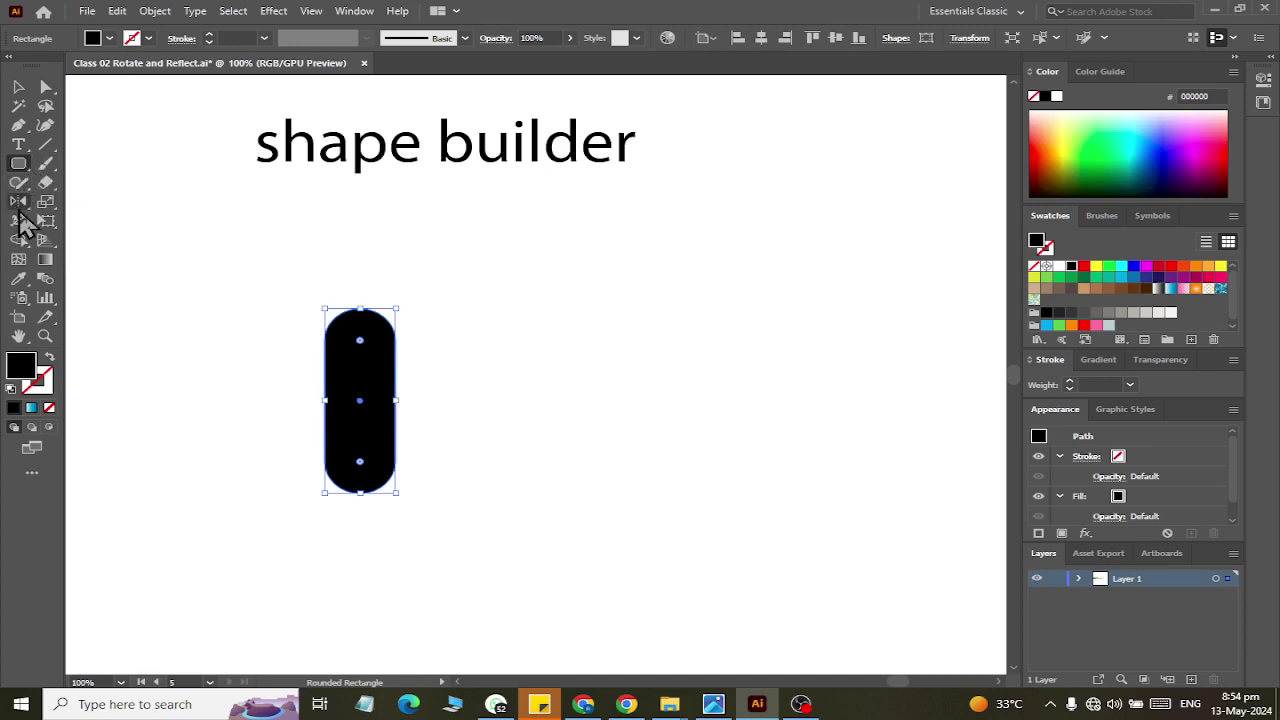
- Add a copy of the pill rotated 45° and move the upright original to the right
drag(18, 201, 60, 218)
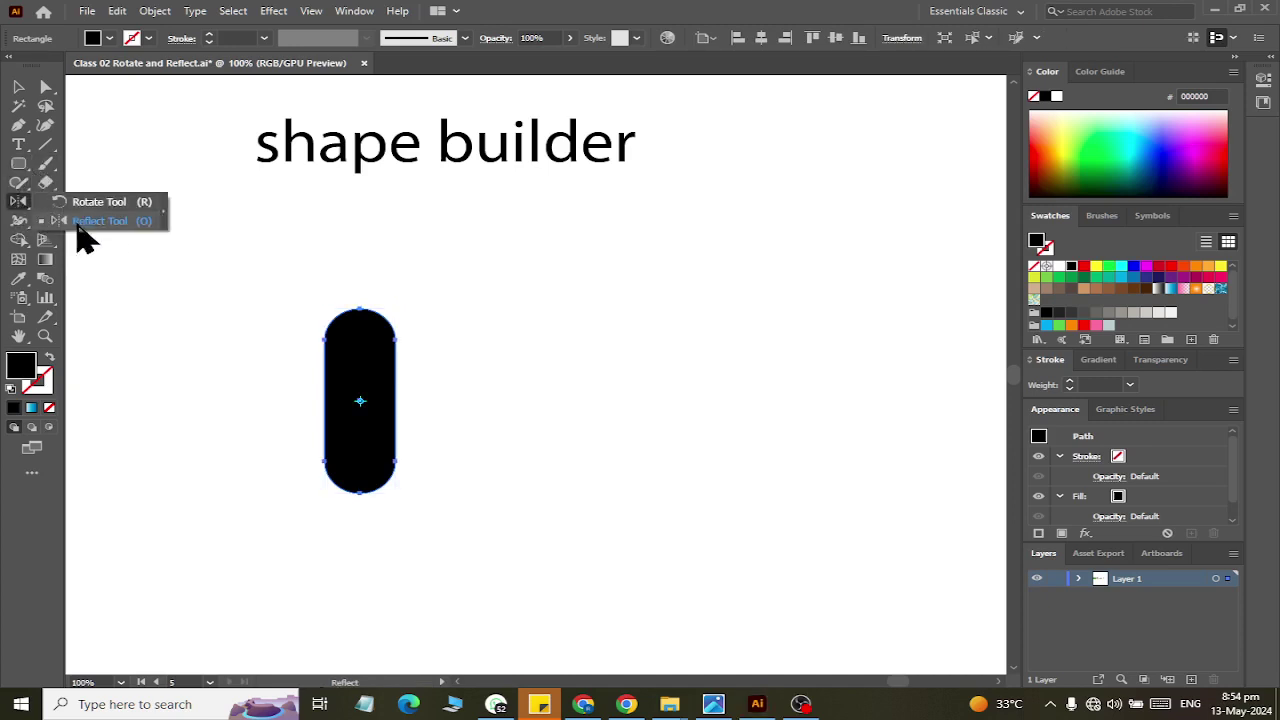
click(90, 202)
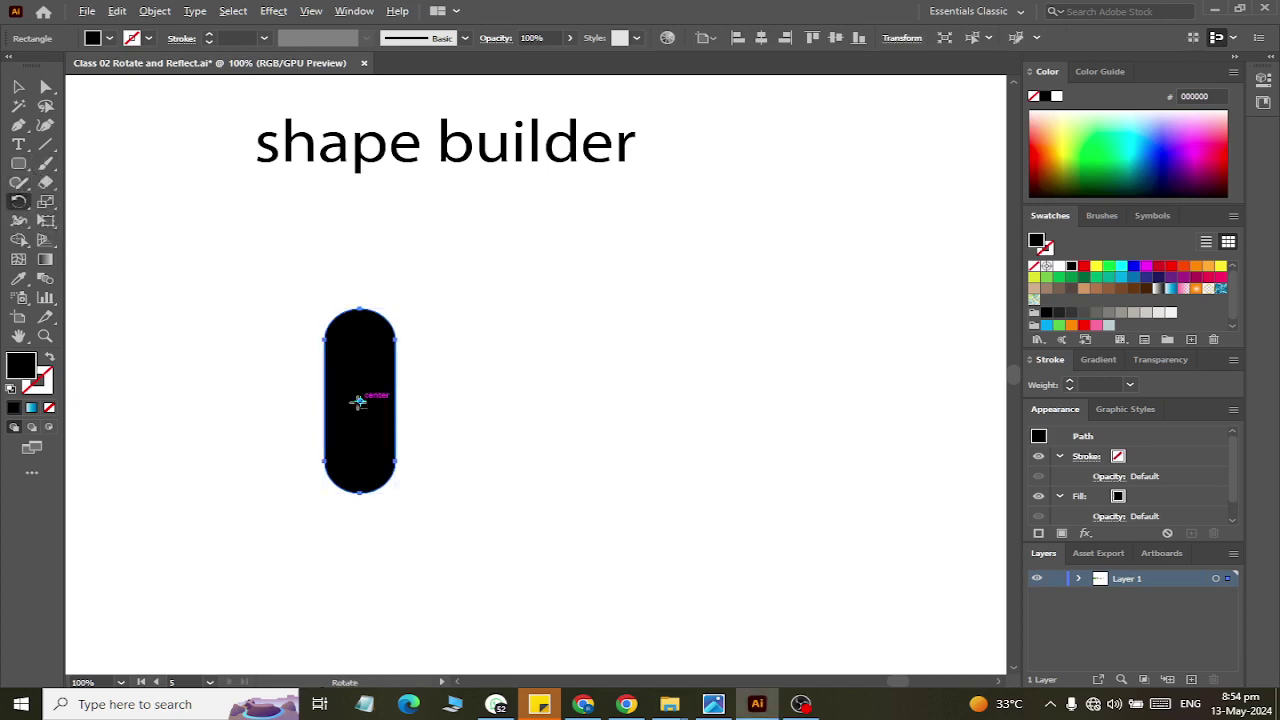
alt+click(360, 400)
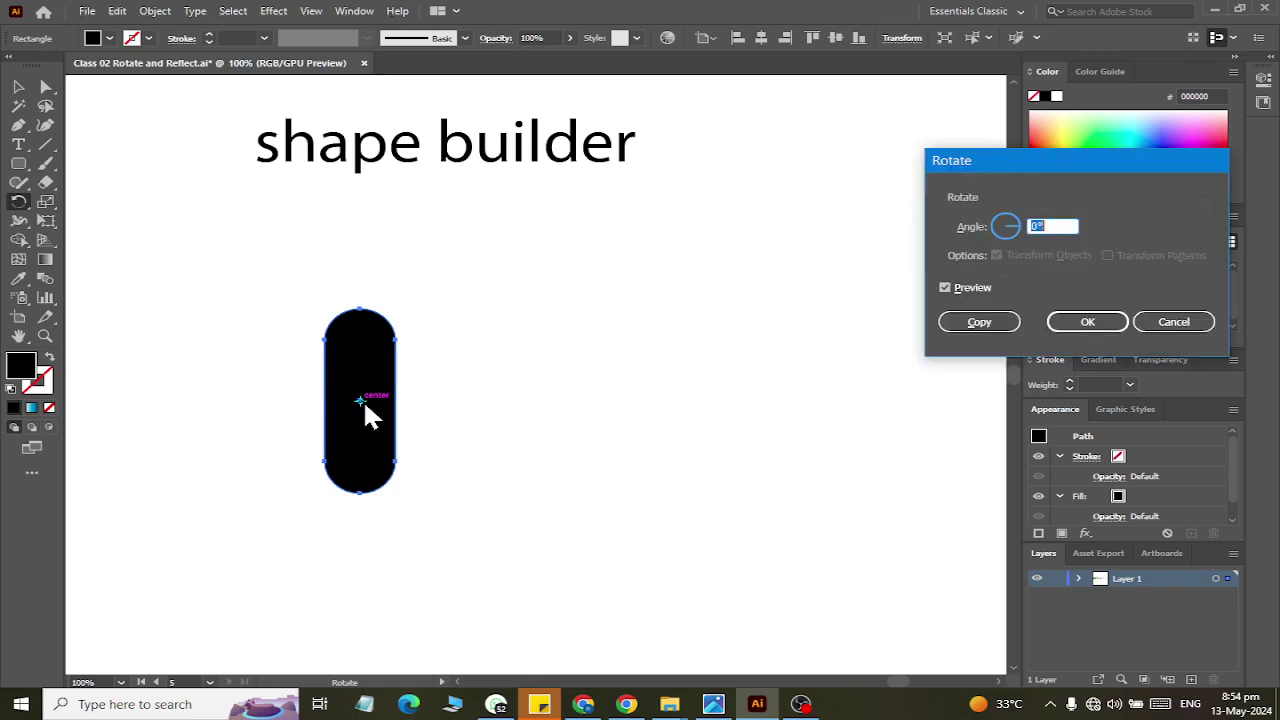
text(45)
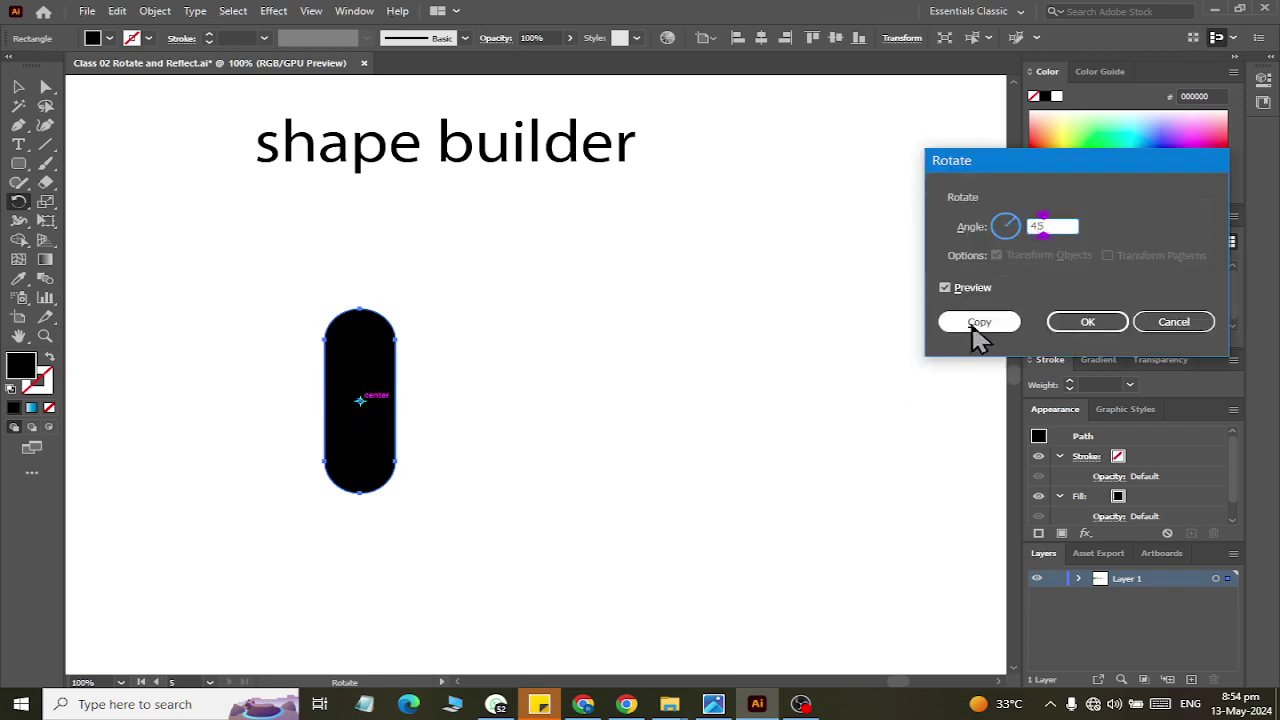
click(1005, 322)
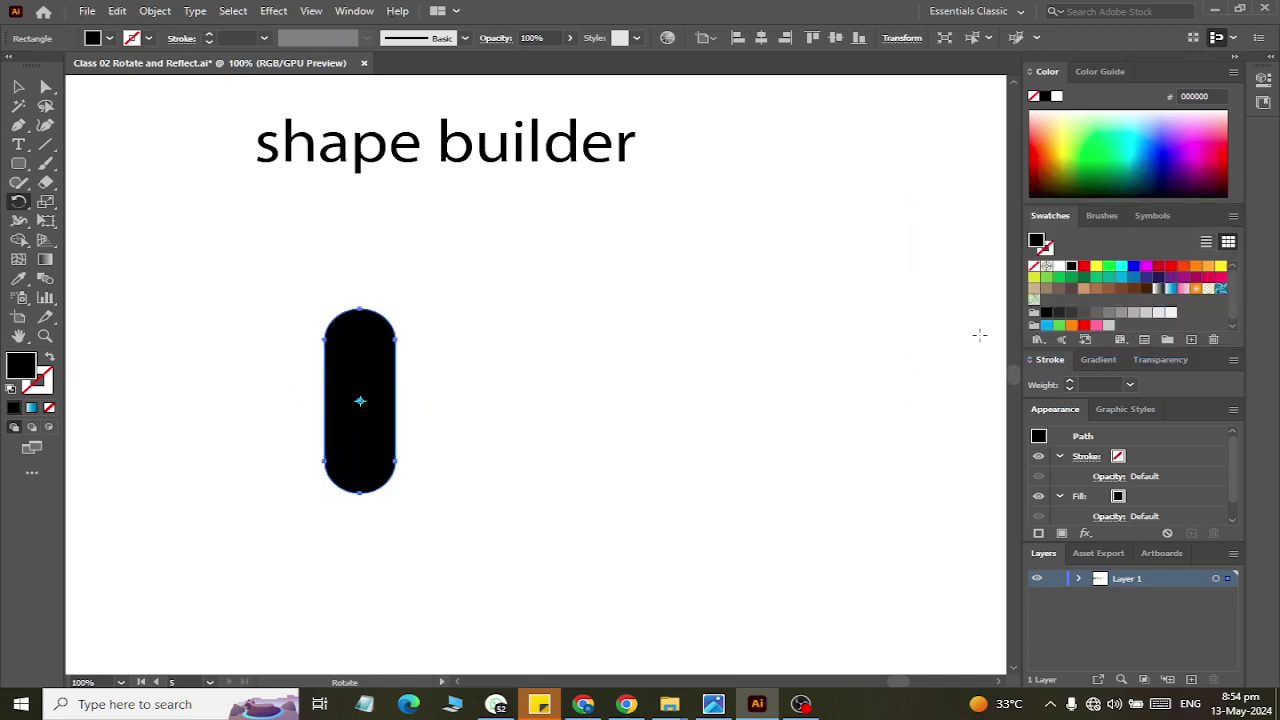
click(18, 87)
drag(349, 335, 818, 432)
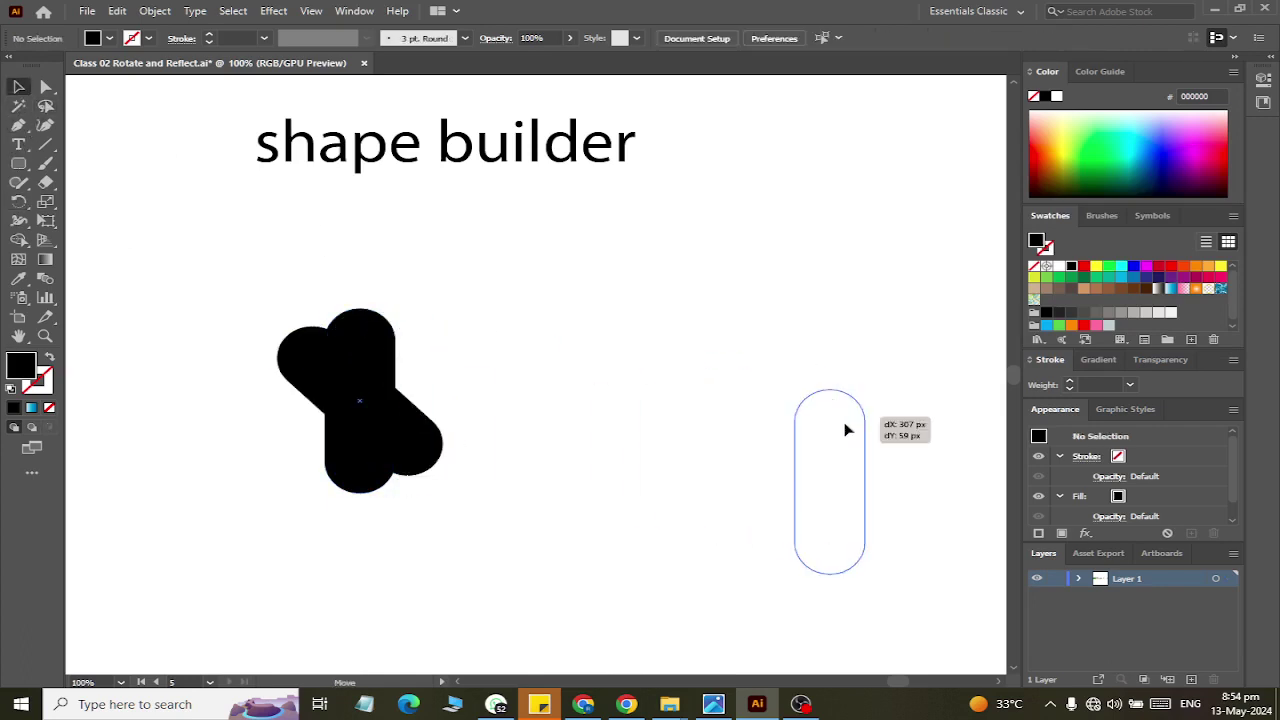
- Mirror the tilted pill vertically as a copy so the two pills cross as an X
click(343, 371)
click(18, 201)
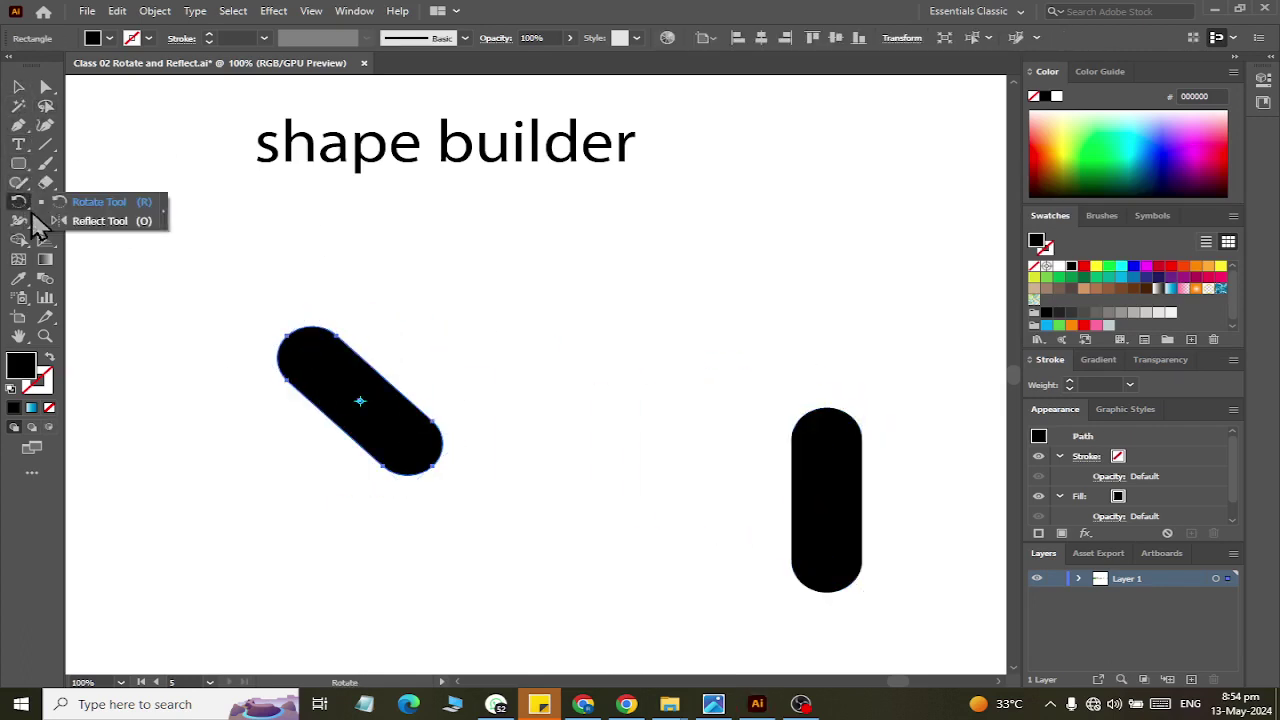
key(o)
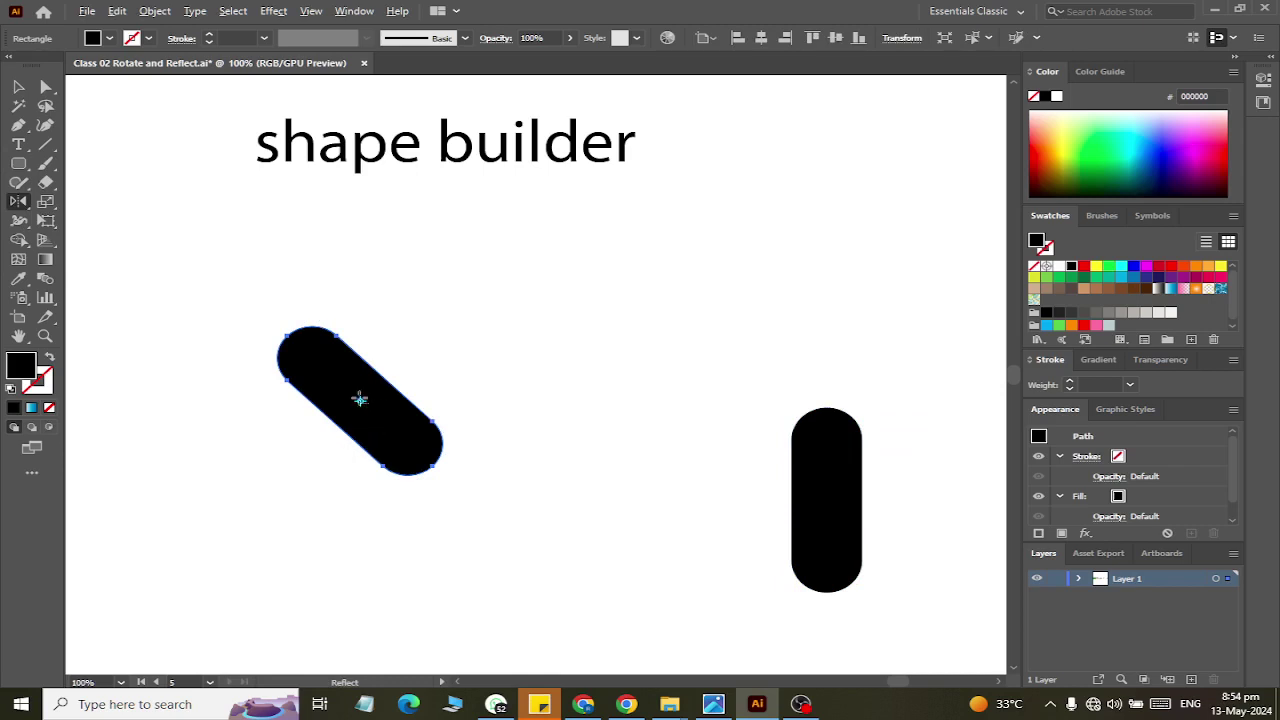
alt+click(359, 401)
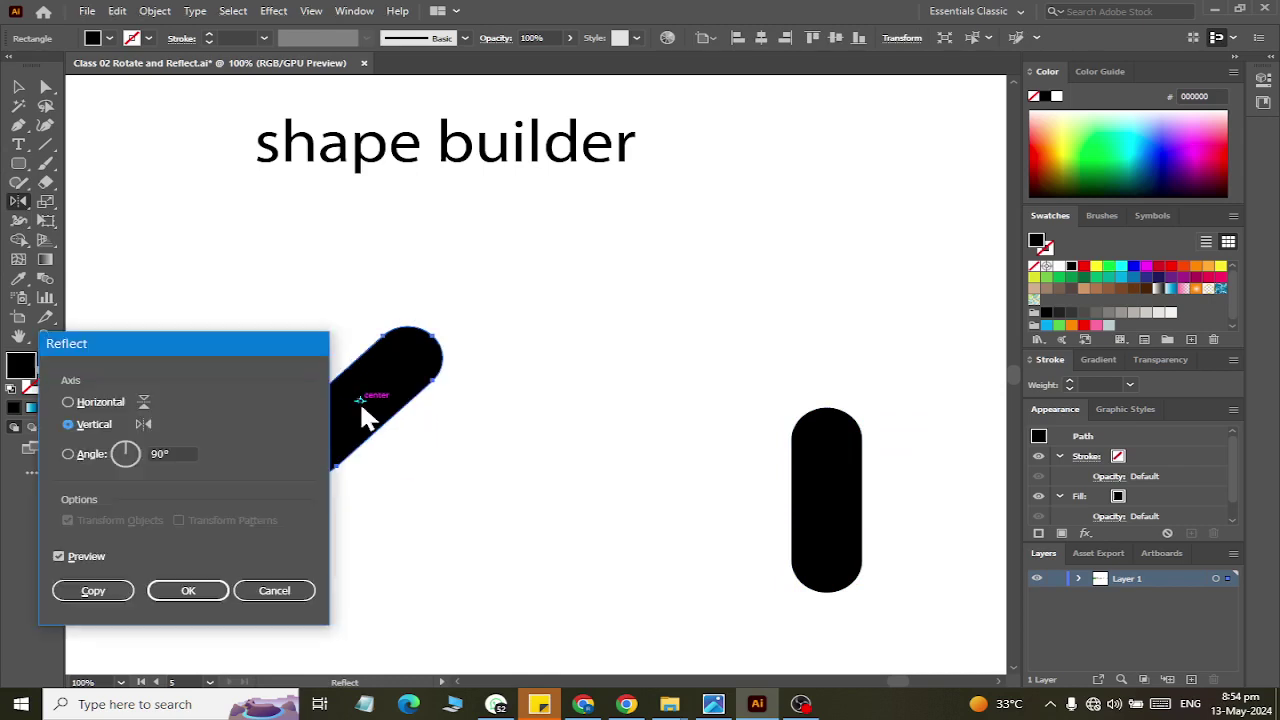
click(100, 598)
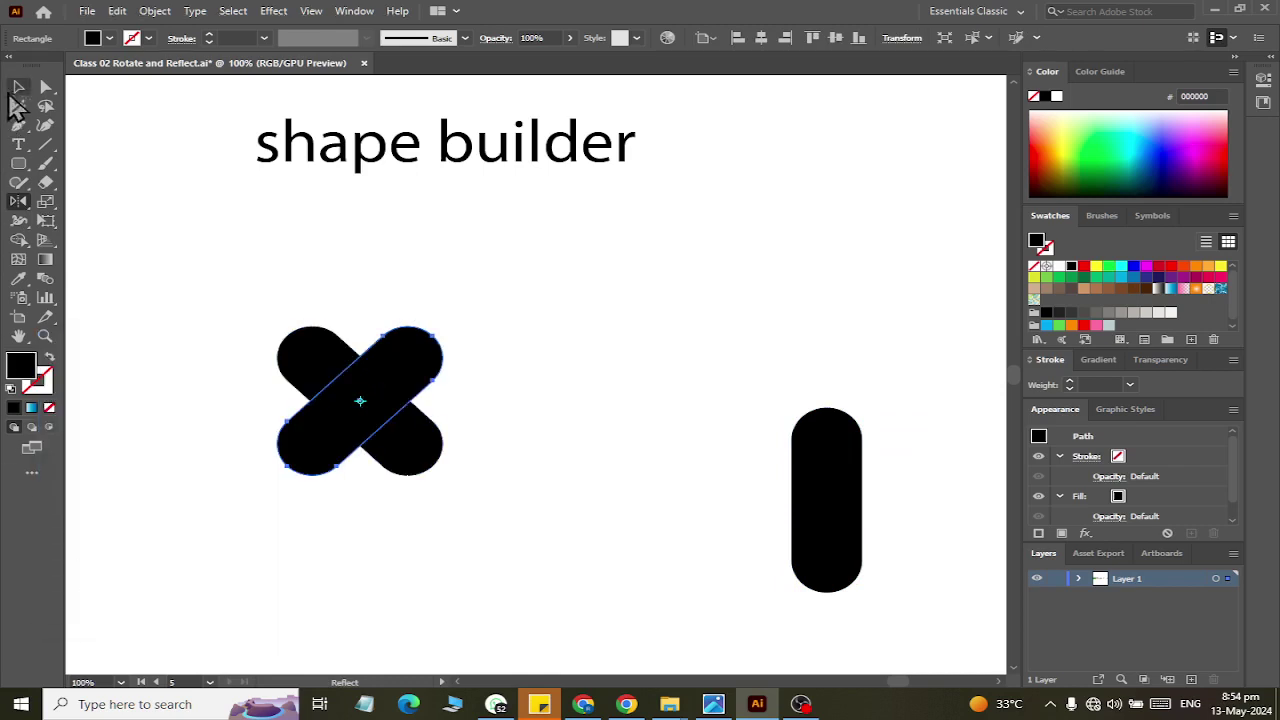
- Select both pills of the X and move them up and to the left
click(18, 87)
drag(230, 289, 532, 546)
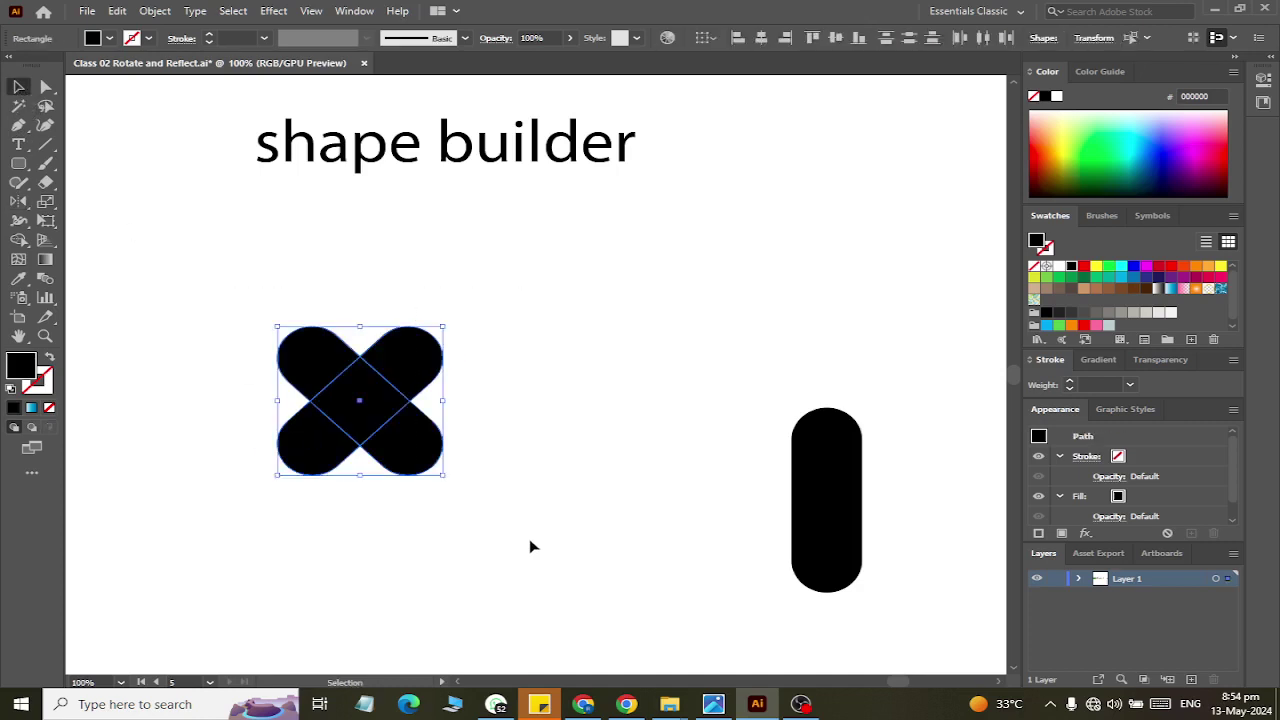
drag(370, 428, 239, 361)
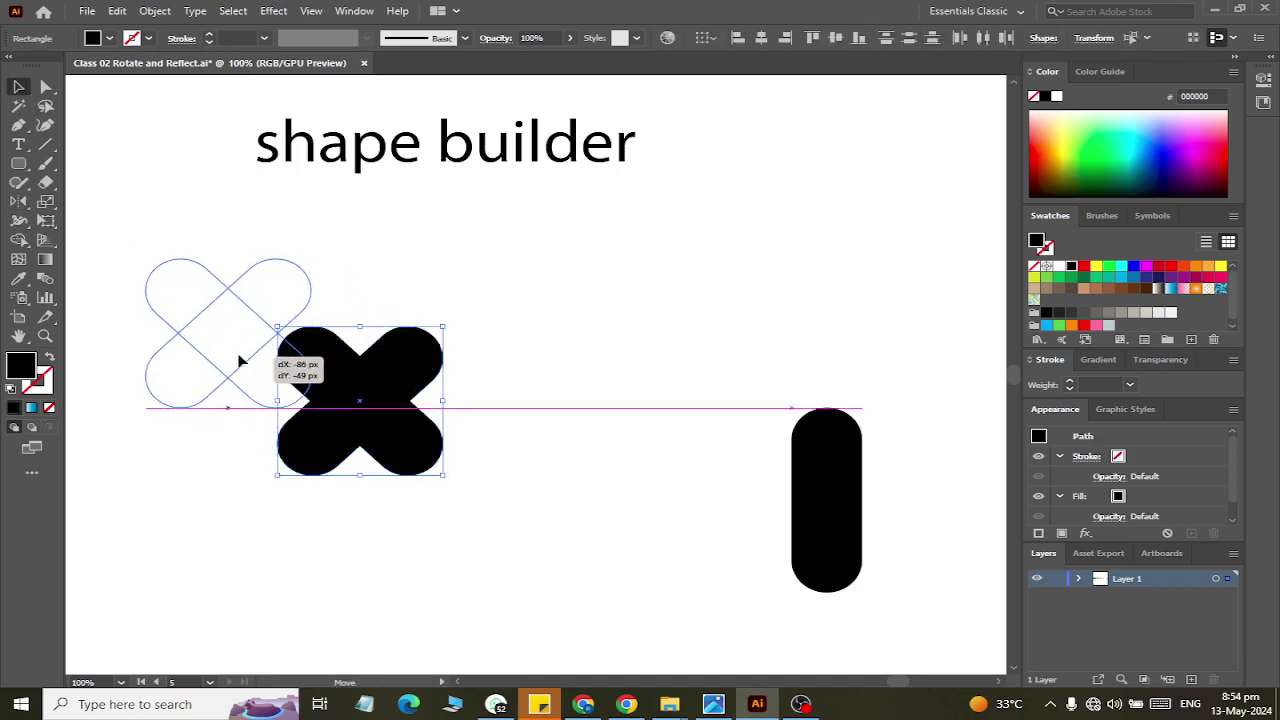
click(504, 394)
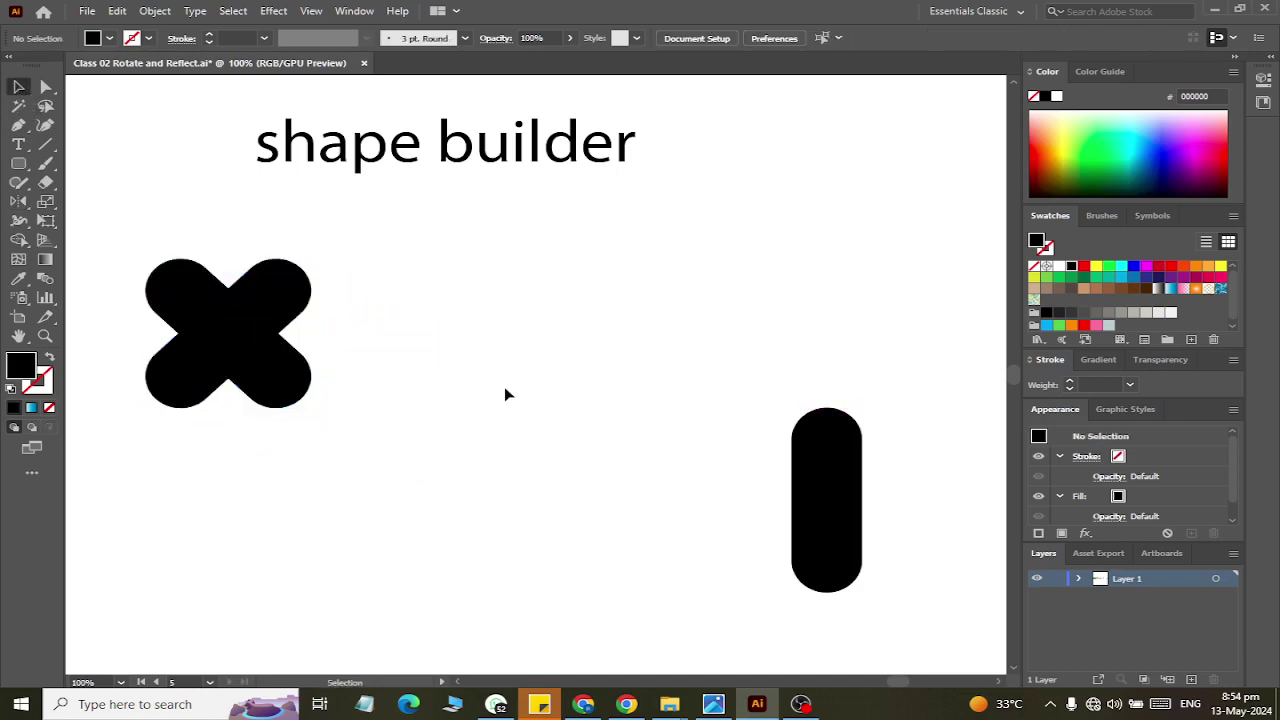
- Draw a wide dark-blue rectangle band with a tall bar crossing it
click(18, 163)
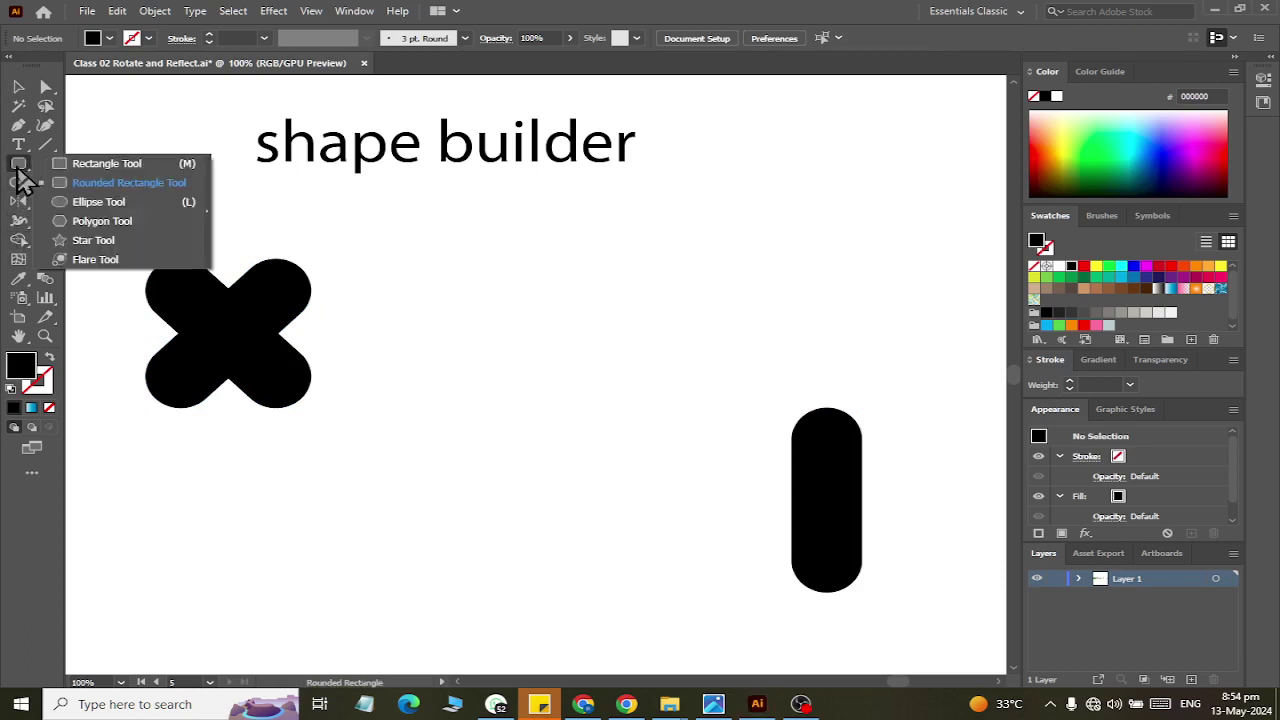
click(100, 166)
mouse_move(438, 281)
mouse_down()
mouse_move(657, 361)
mouse_move(701, 359)
mouse_up()
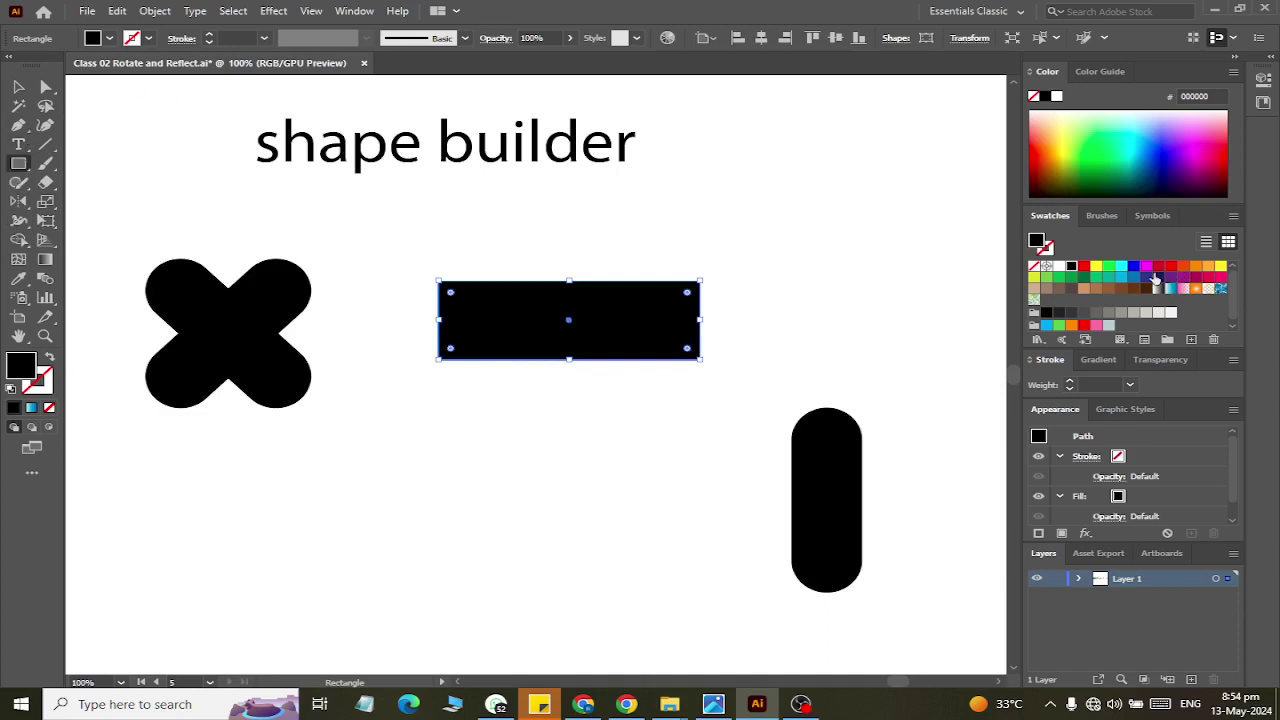
click(1146, 277)
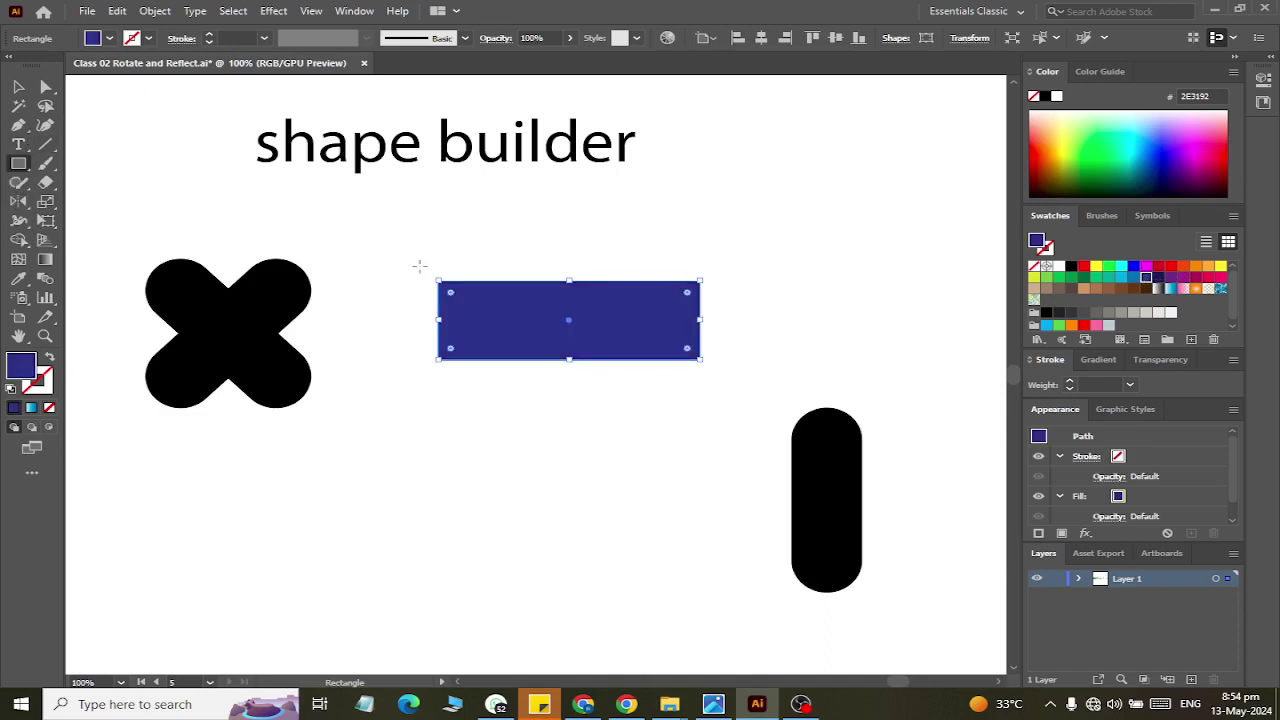
drag(471, 246, 505, 458)
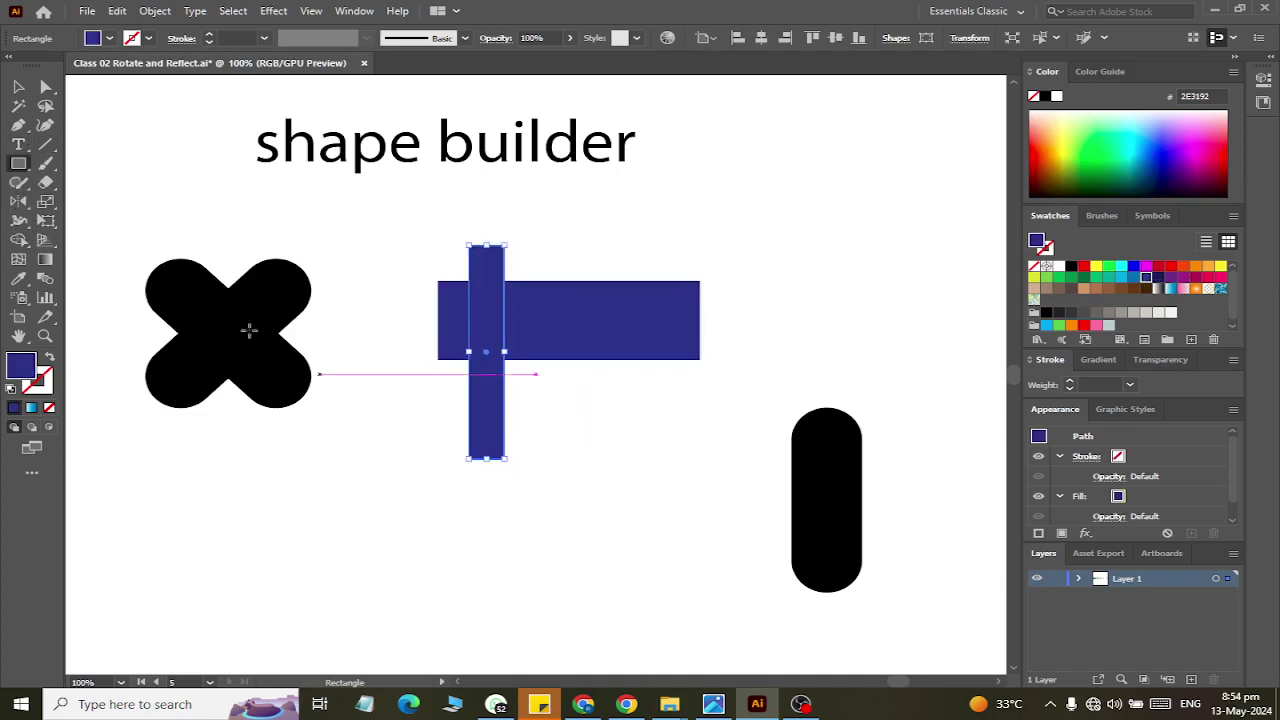
- Duplicate the tall bar up and to the right across the band
click(19, 89)
click(575, 489)
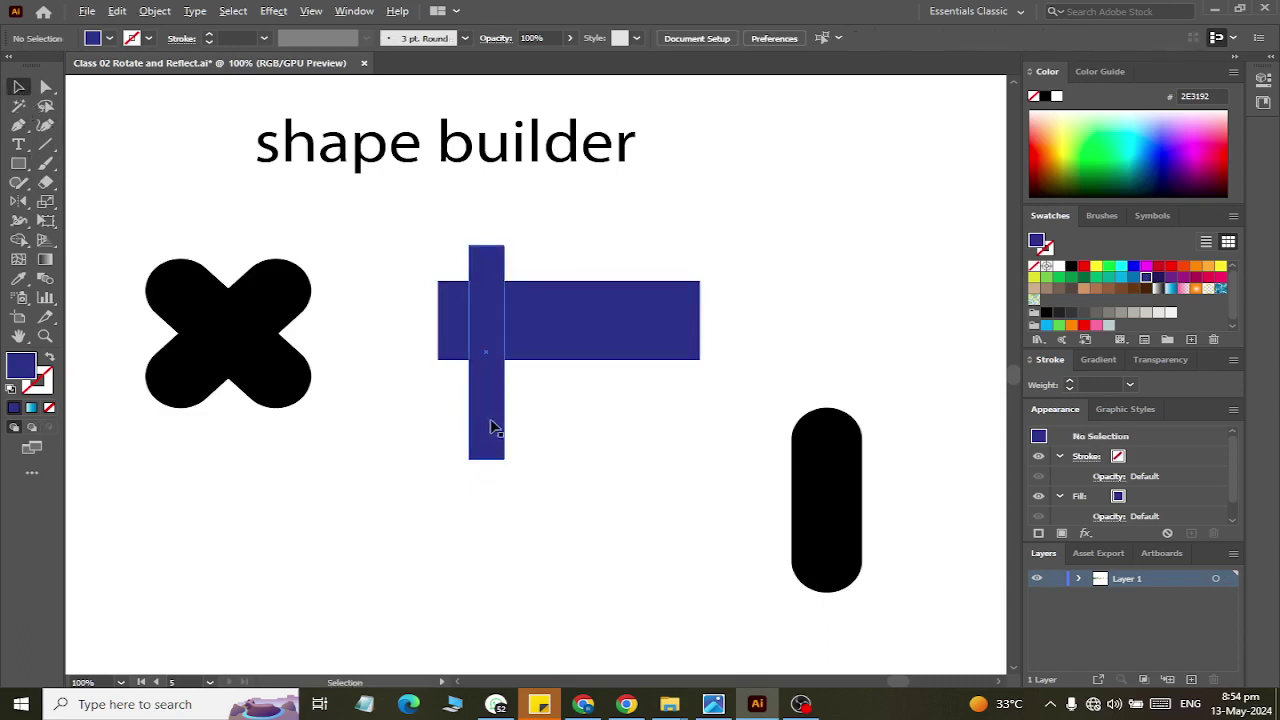
mouse_move(493, 425)
mouse_down()
mouse_move(563, 358)
mouse_move(634, 426)
mouse_move(684, 377)
mouse_up()
click(700, 521)
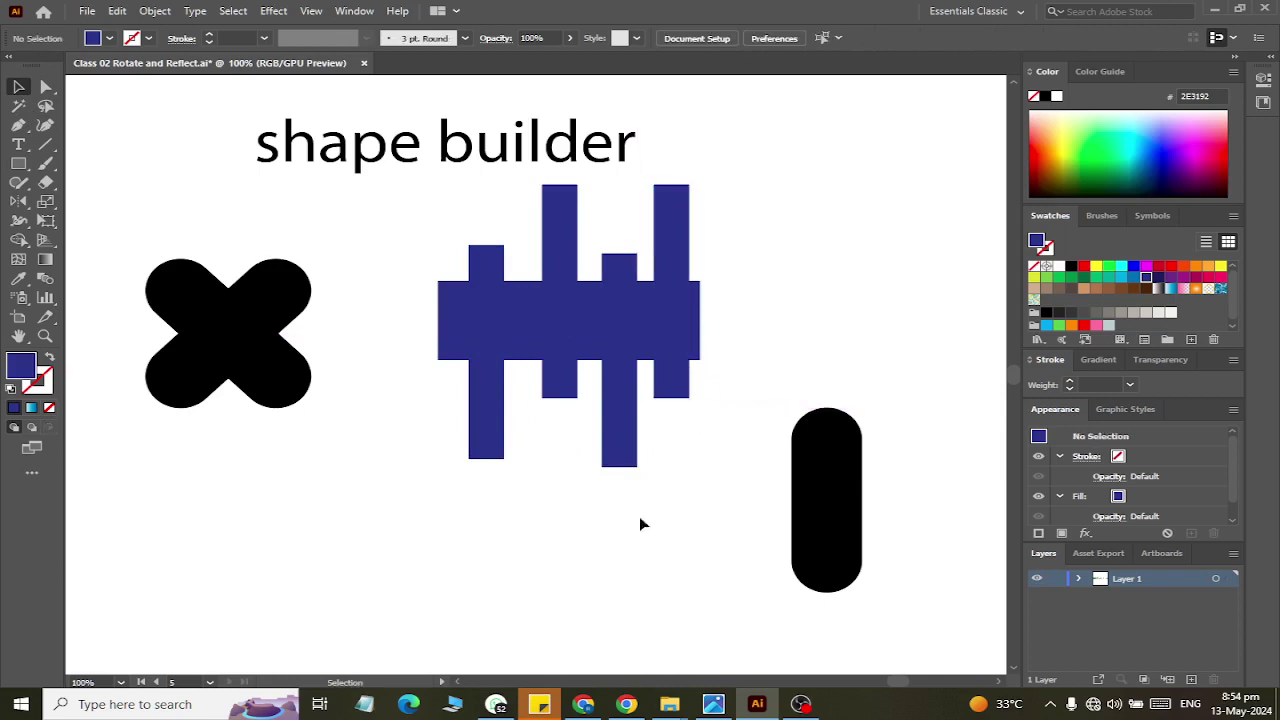
- Recolour the vertical bars green, orange-red, purple and bright green, then select all bars
click(487, 268)
click(1096, 277)
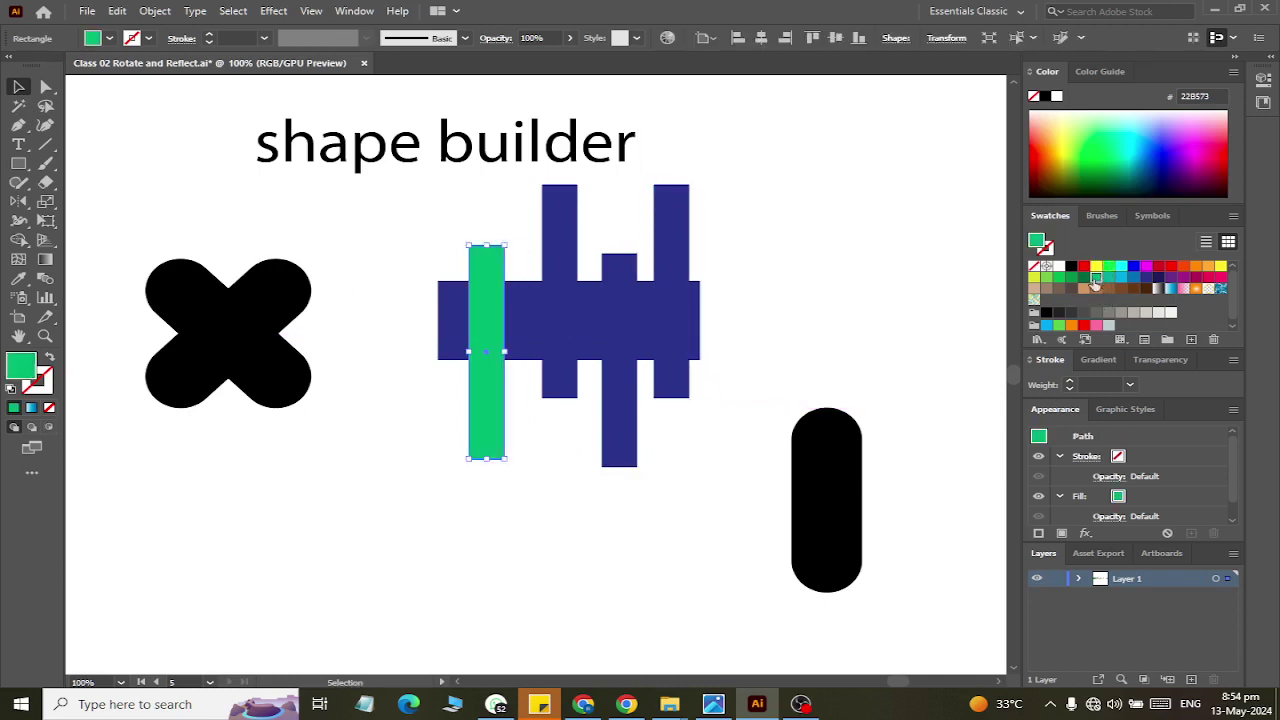
click(560, 230)
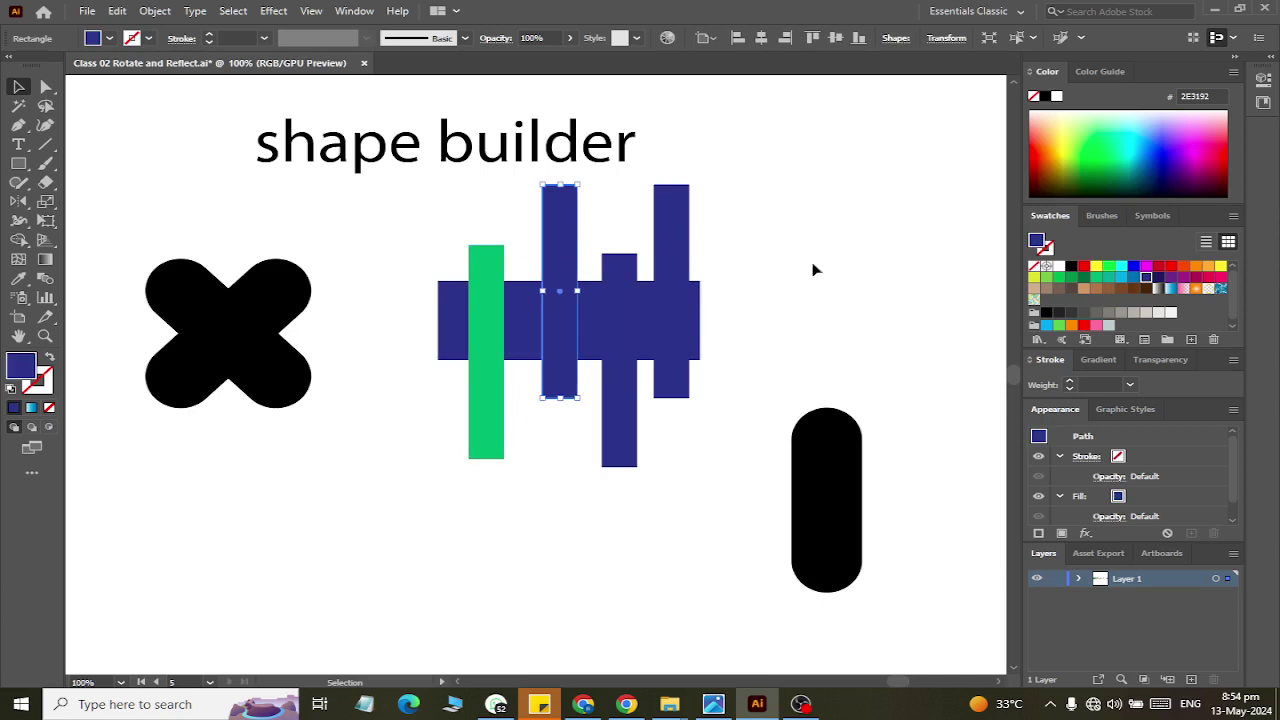
click(1184, 265)
click(619, 285)
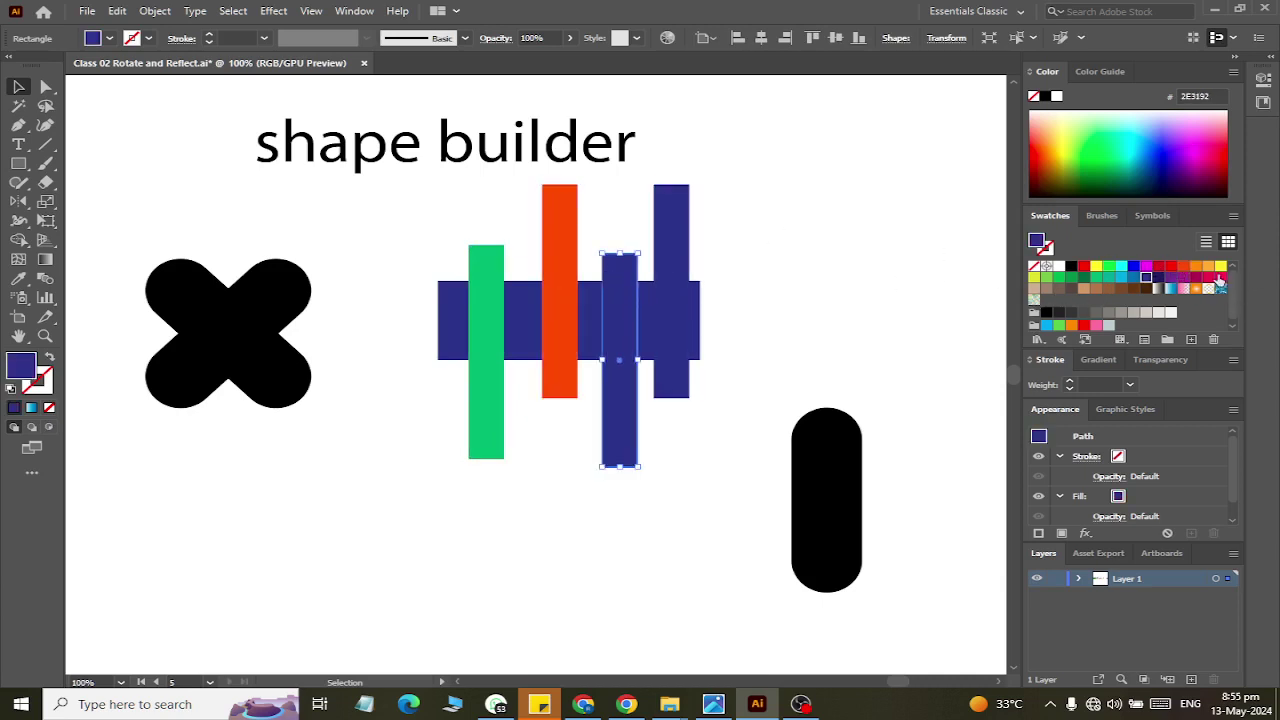
click(1183, 277)
click(663, 255)
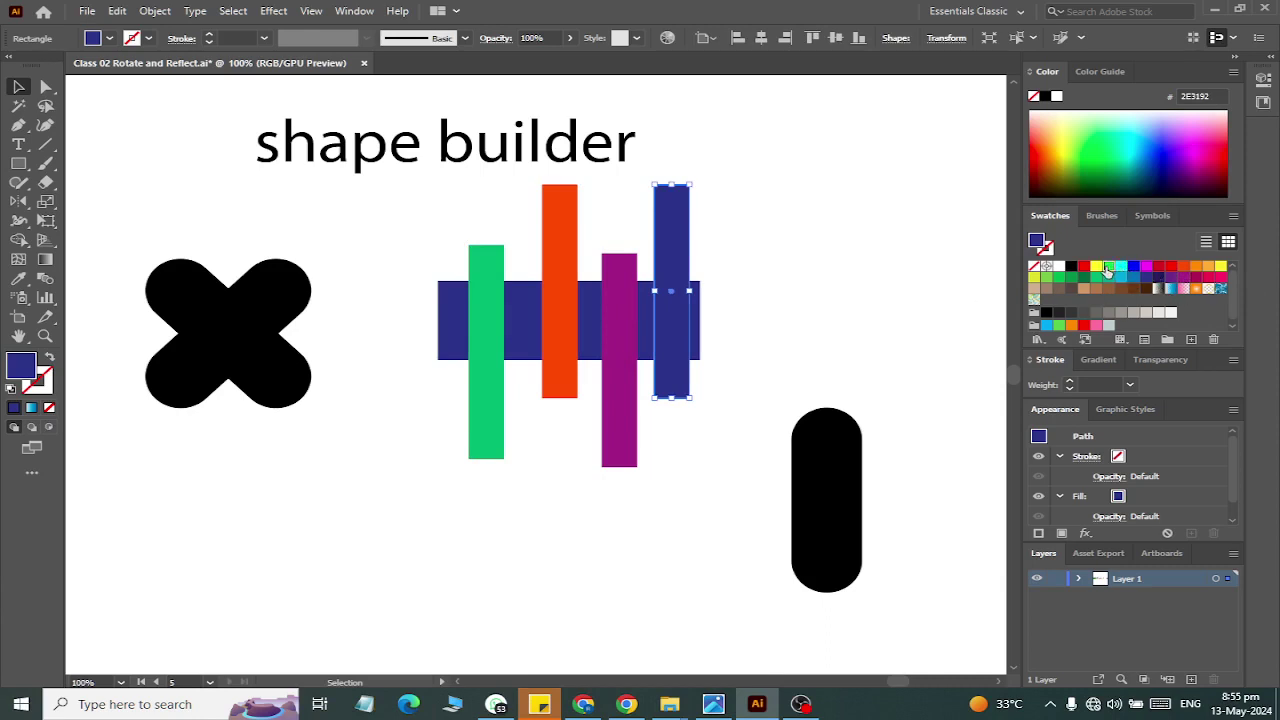
click(1107, 268)
click(815, 329)
drag(389, 230, 735, 476)
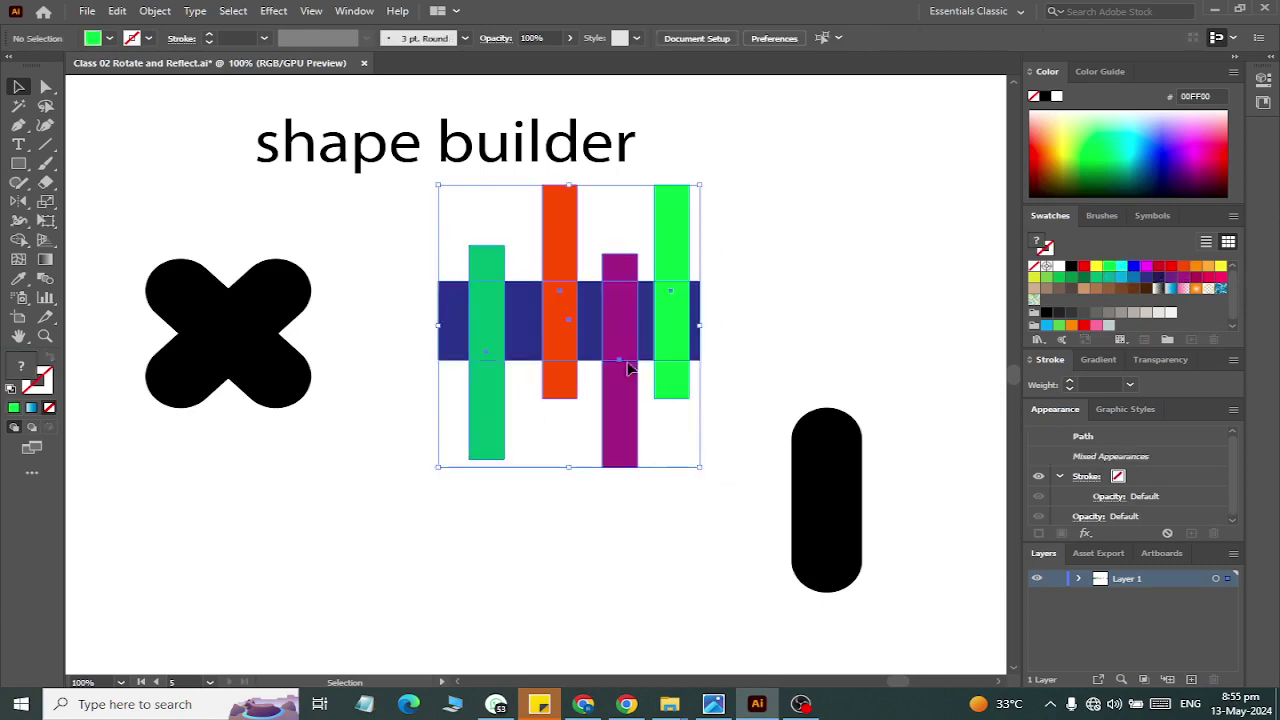
- Duplicate the coloured bar arrangement below the original, then reselect the original bar group
mouse_move(630, 368)
mouse_down()
mouse_move(314, 597)
mouse_move(642, 626)
mouse_up()
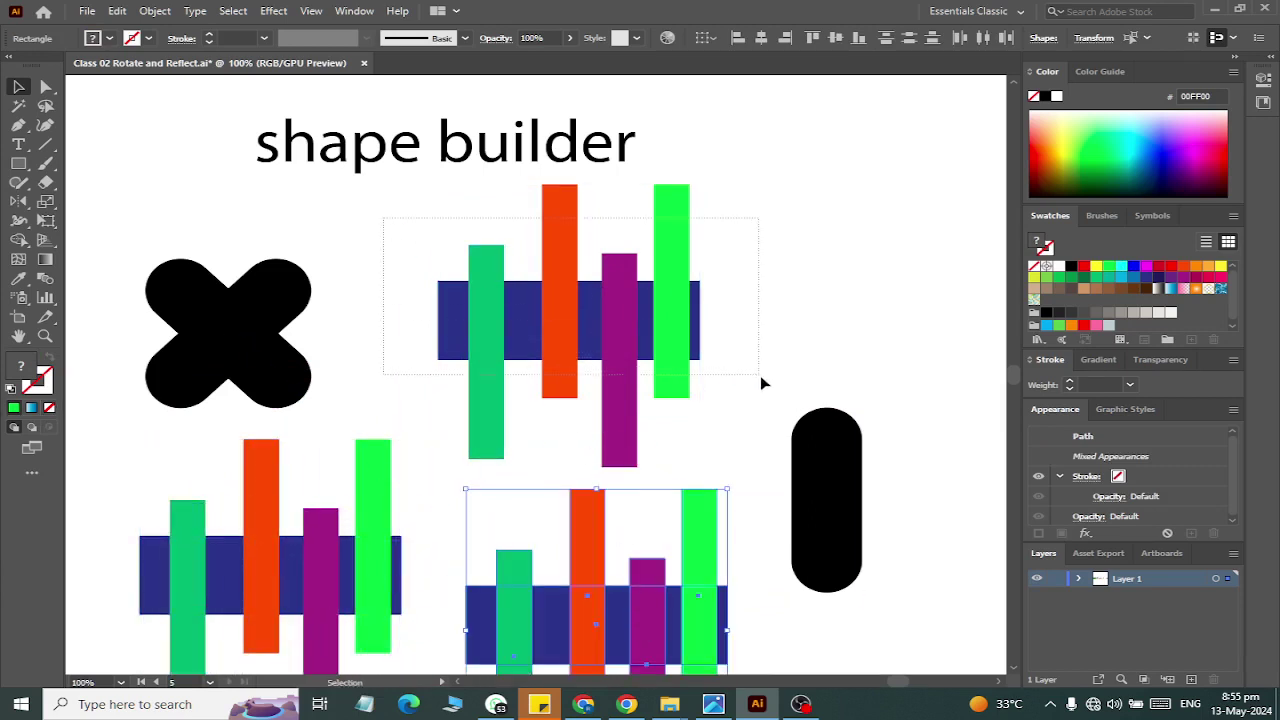
drag(762, 383, 762, 383)
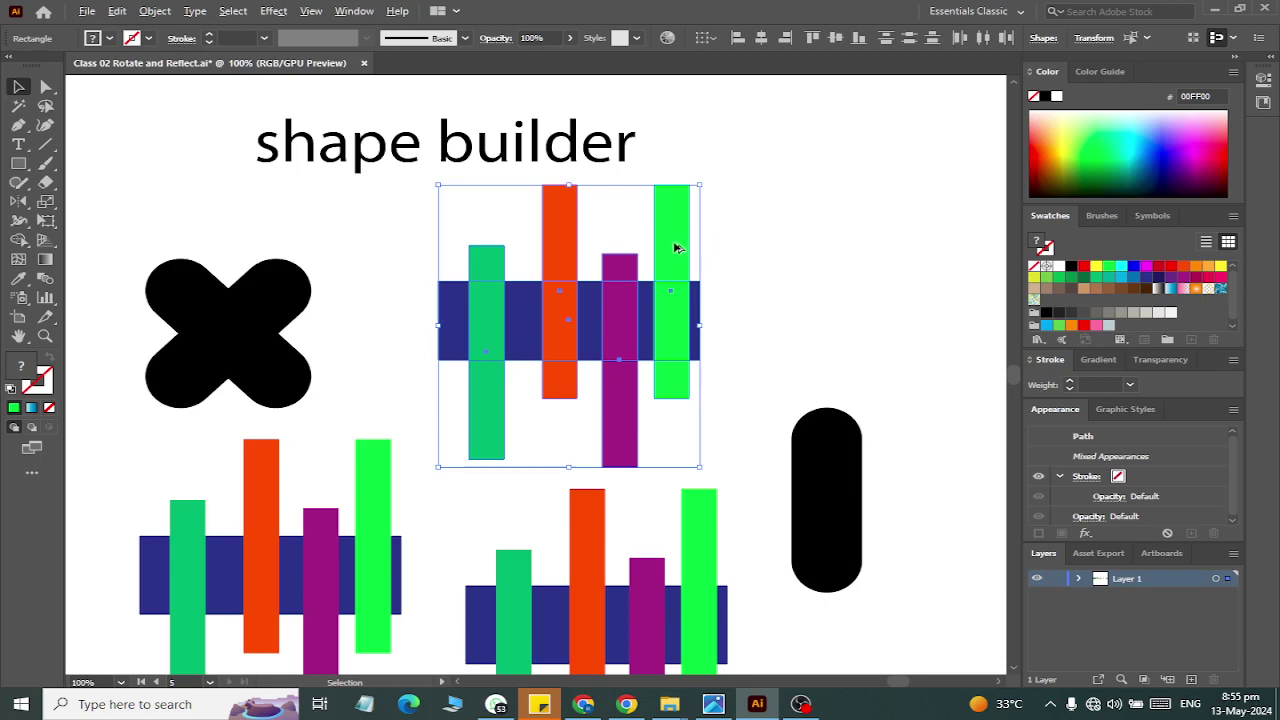
click(676, 247)
click(625, 270)
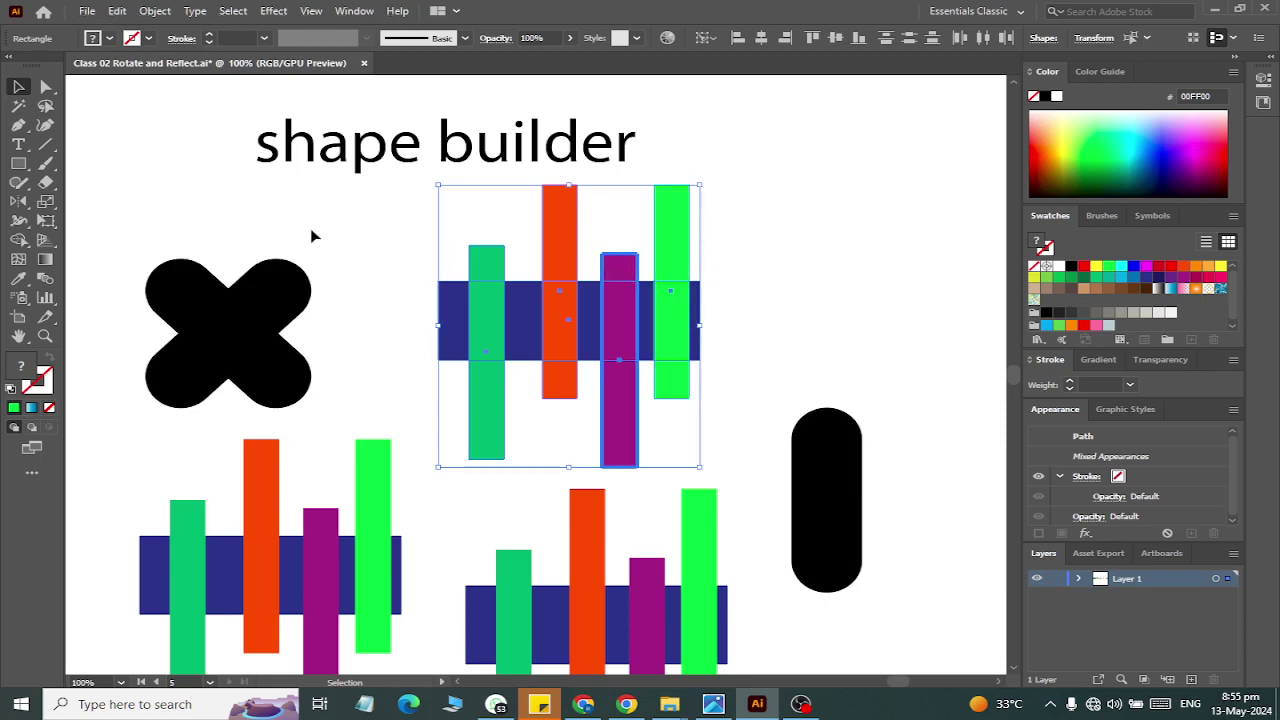
mouse_move(376, 229)
mouse_down()
mouse_move(727, 408)
mouse_move(760, 408)
mouse_up()
- With Shape Builder, delete all four bars' ends above and below the band, leaving a striped strip
click(18, 240)
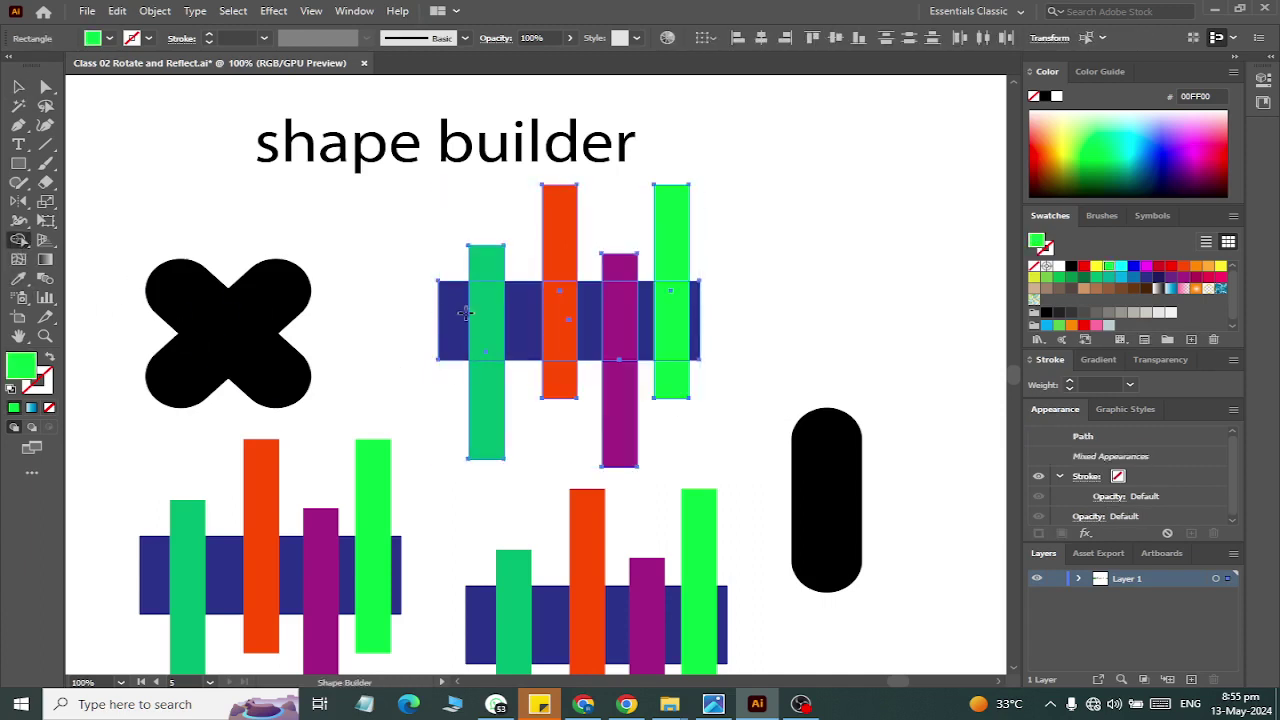
alt+click(487, 262)
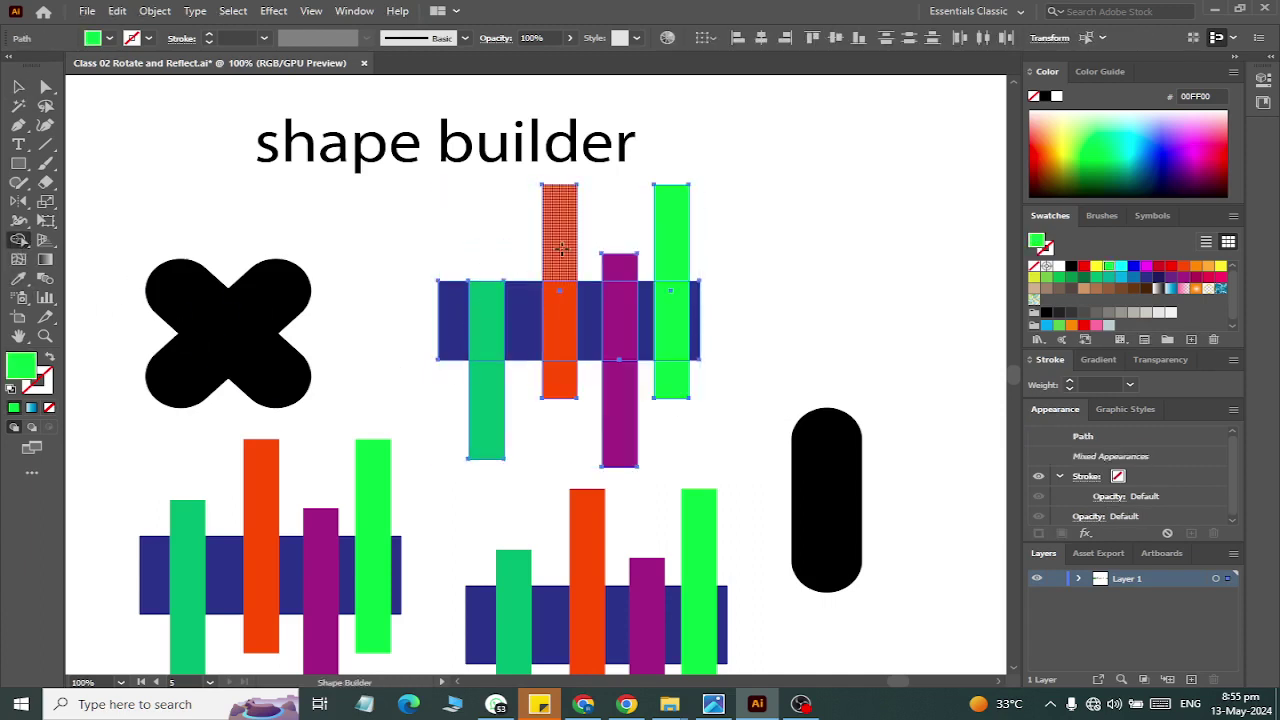
alt+click(561, 248)
alt+click(620, 266)
alt+click(664, 250)
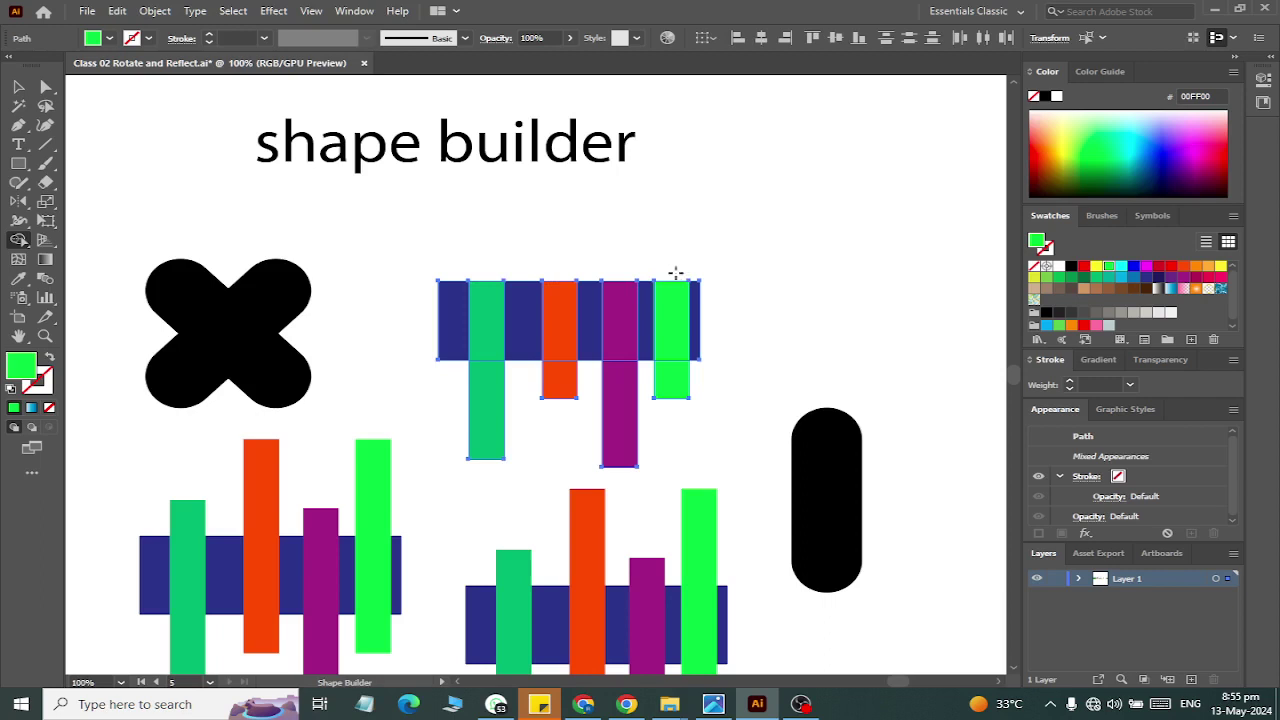
alt+click(668, 378)
alt+click(620, 400)
alt+click(560, 380)
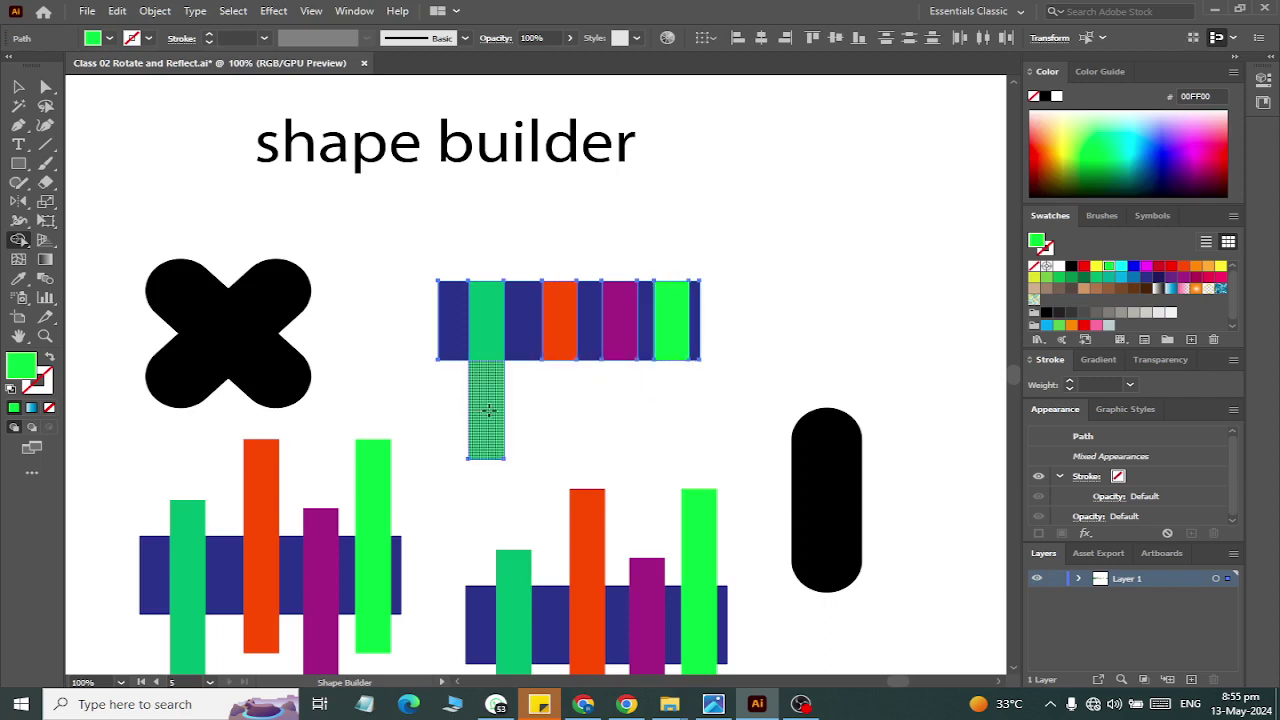
alt+click(488, 410)
- Scroll down and select the right-hand copy of the bars
click(19, 88)
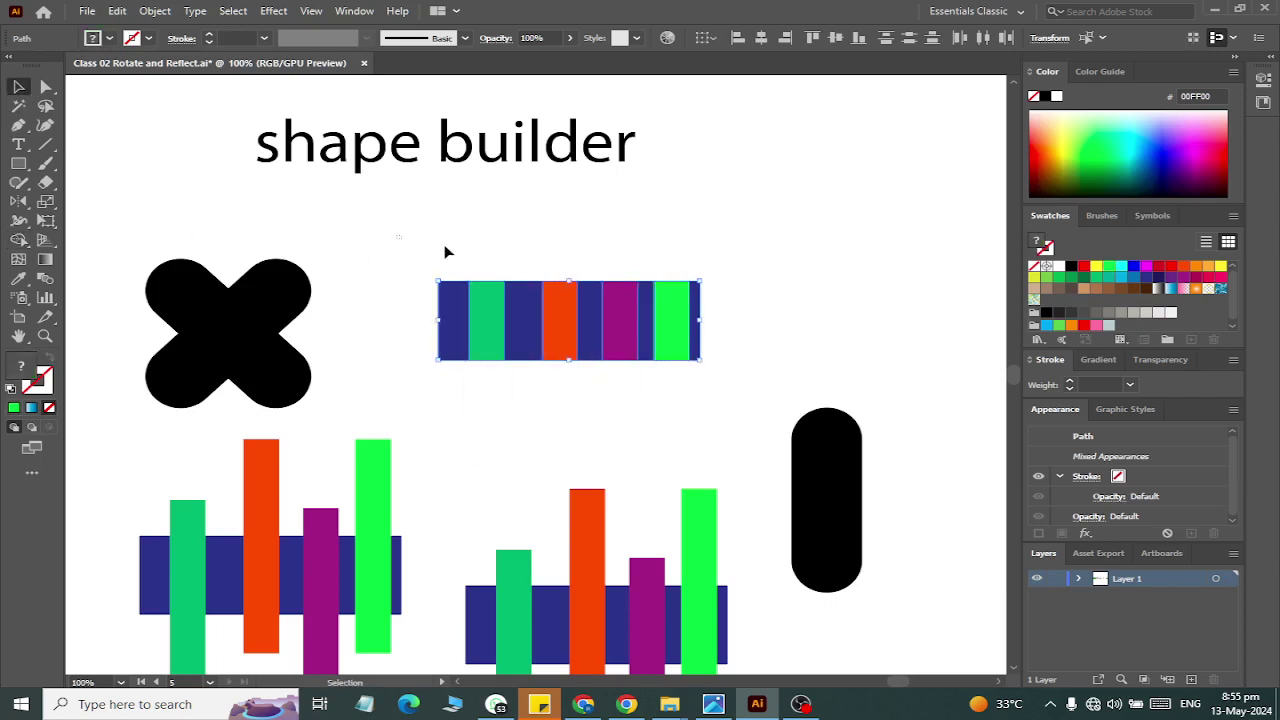
click(959, 278)
scroll(965, 276, down, 3)
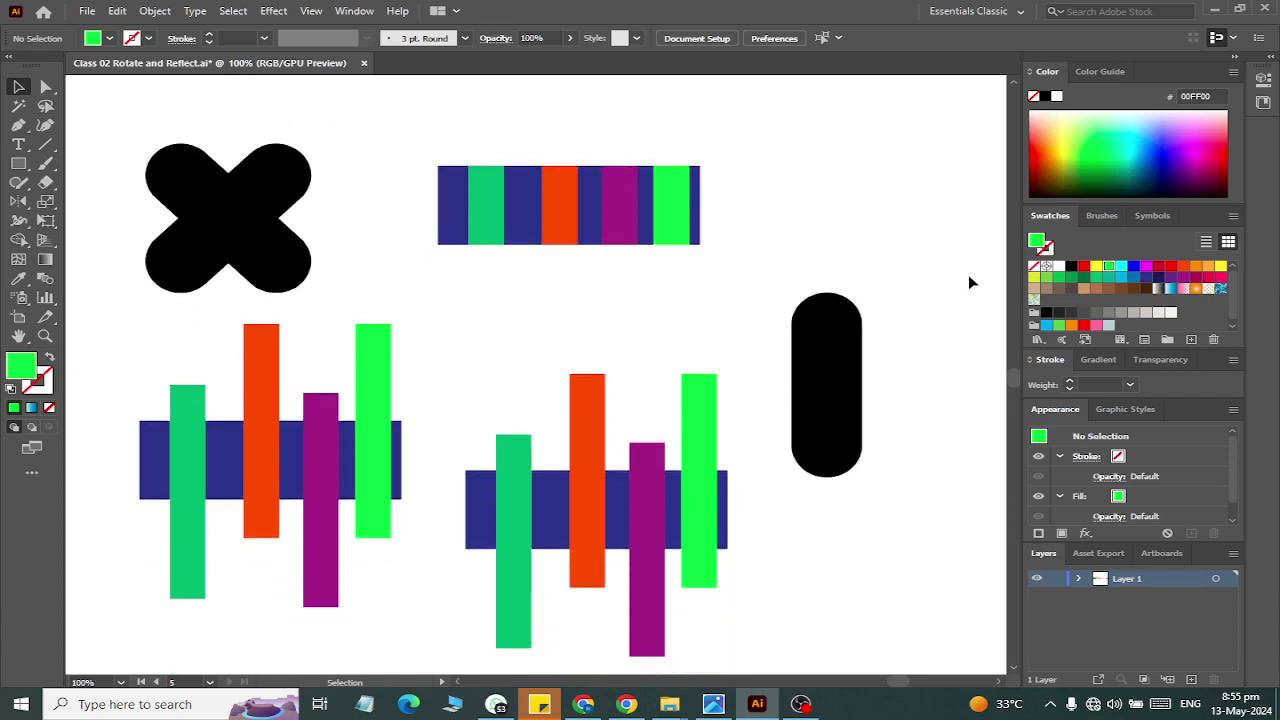
scroll(971, 280, down, 2)
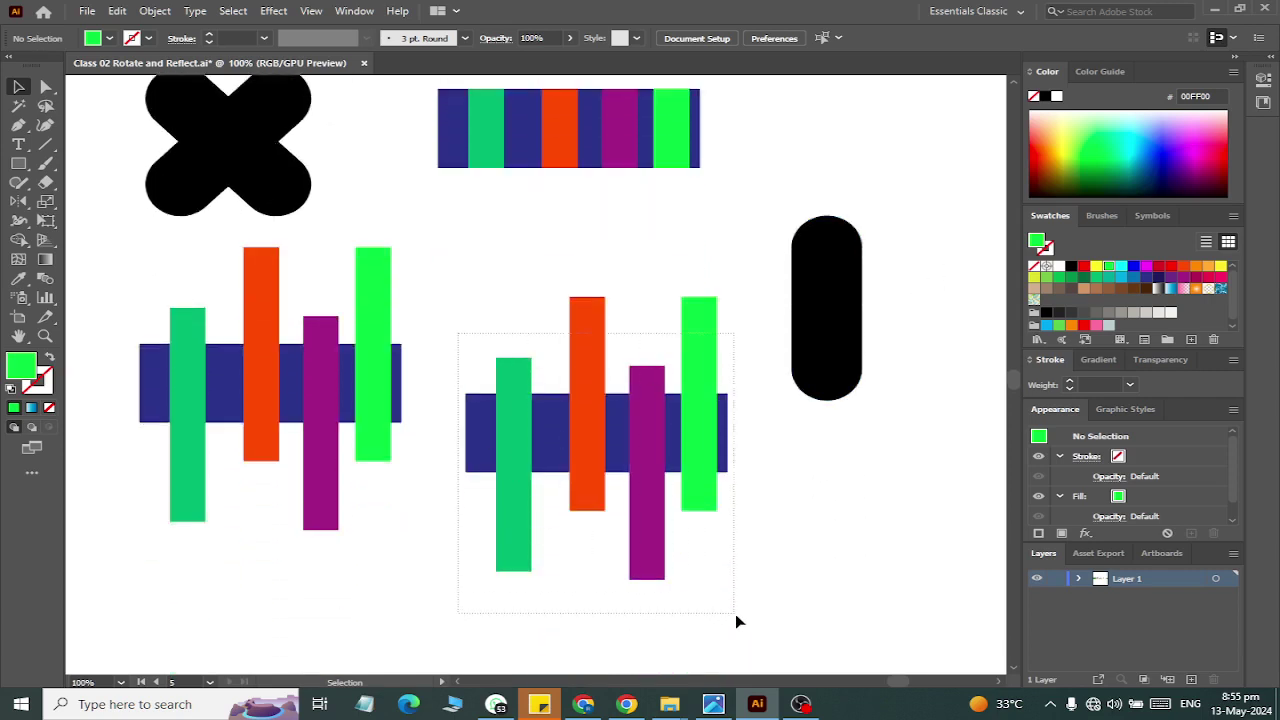
drag(736, 615, 723, 615)
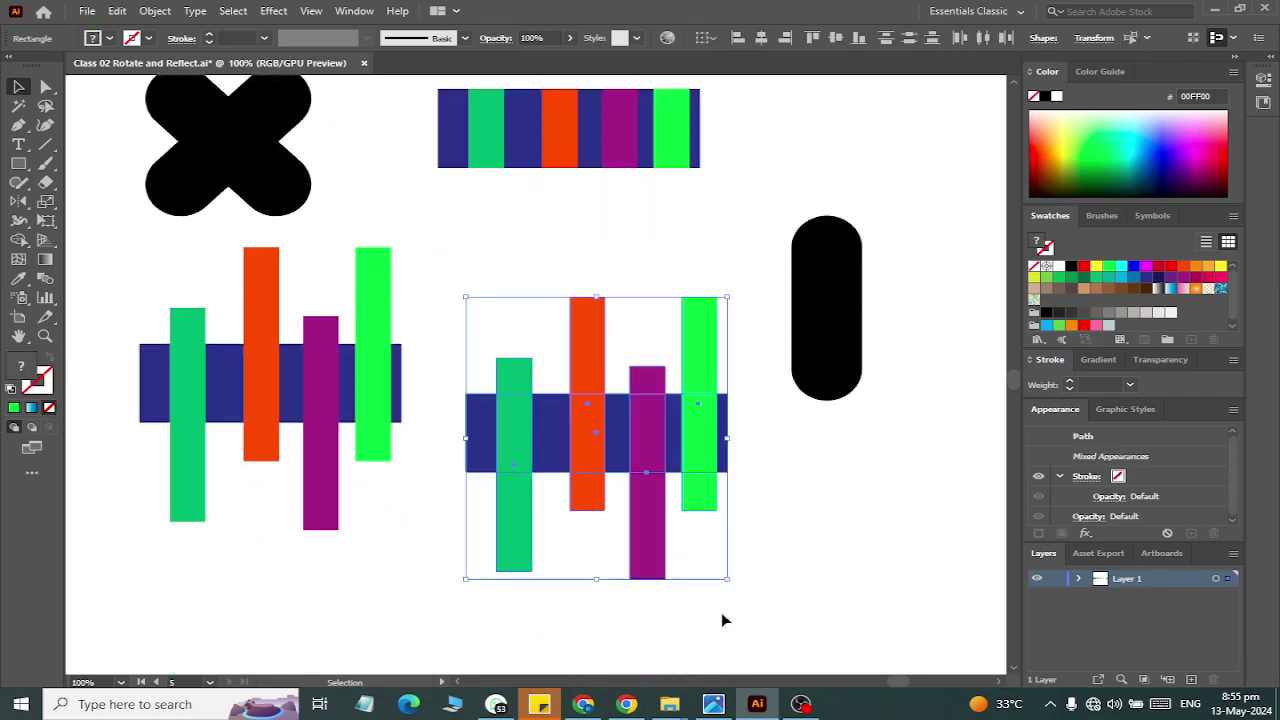
- Shape-build the teal, orange and purple bar sections of the copy into bright green
click(20, 242)
alt+click(515, 536)
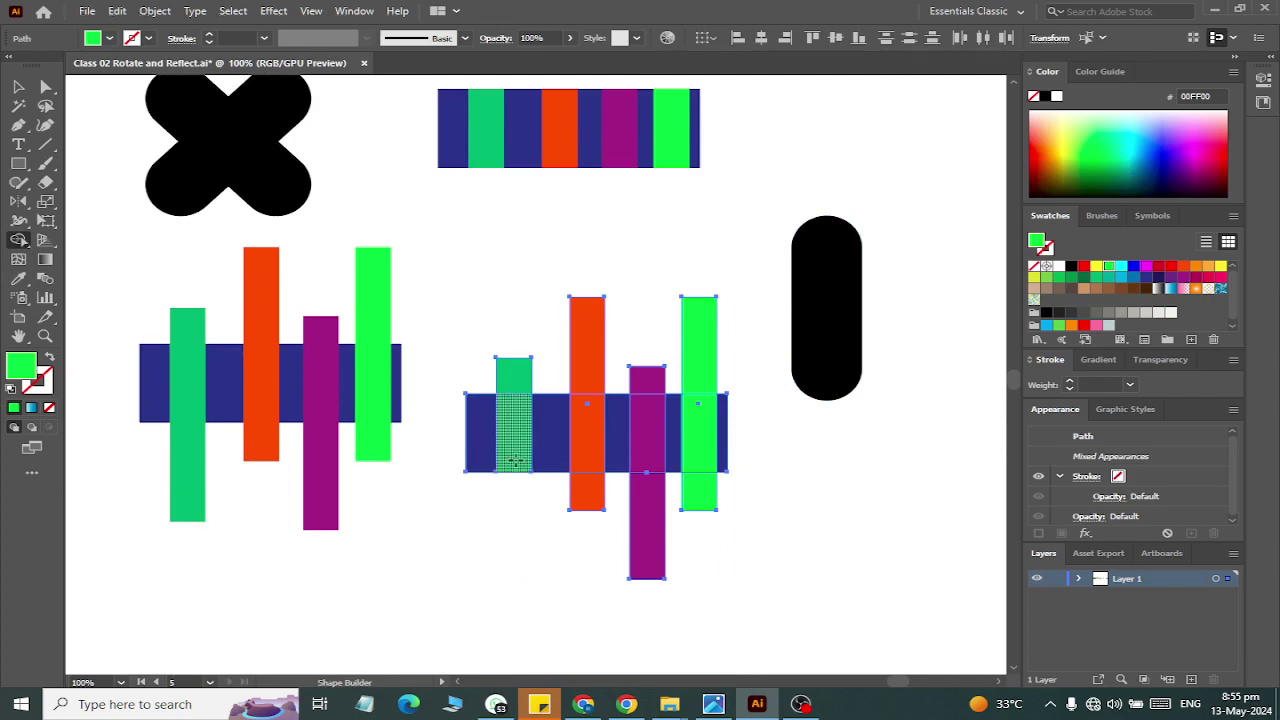
key(ctrl+z)
click(515, 520)
click(514, 430)
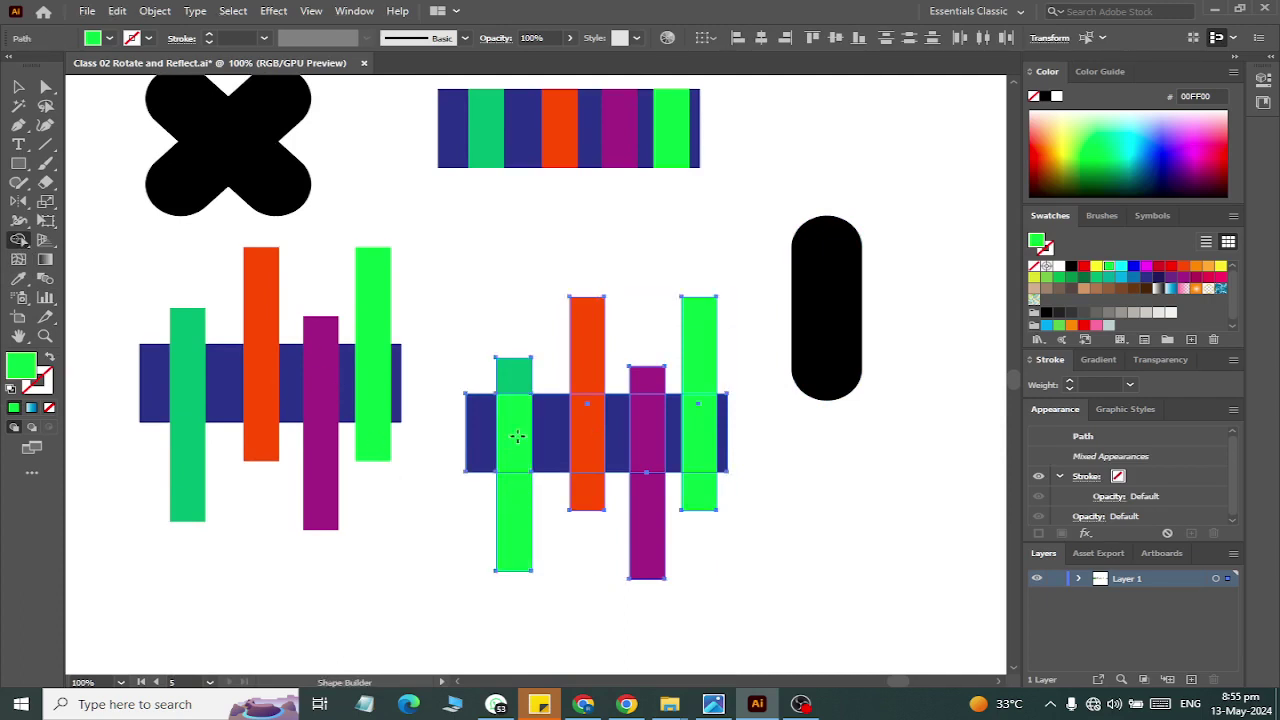
click(512, 376)
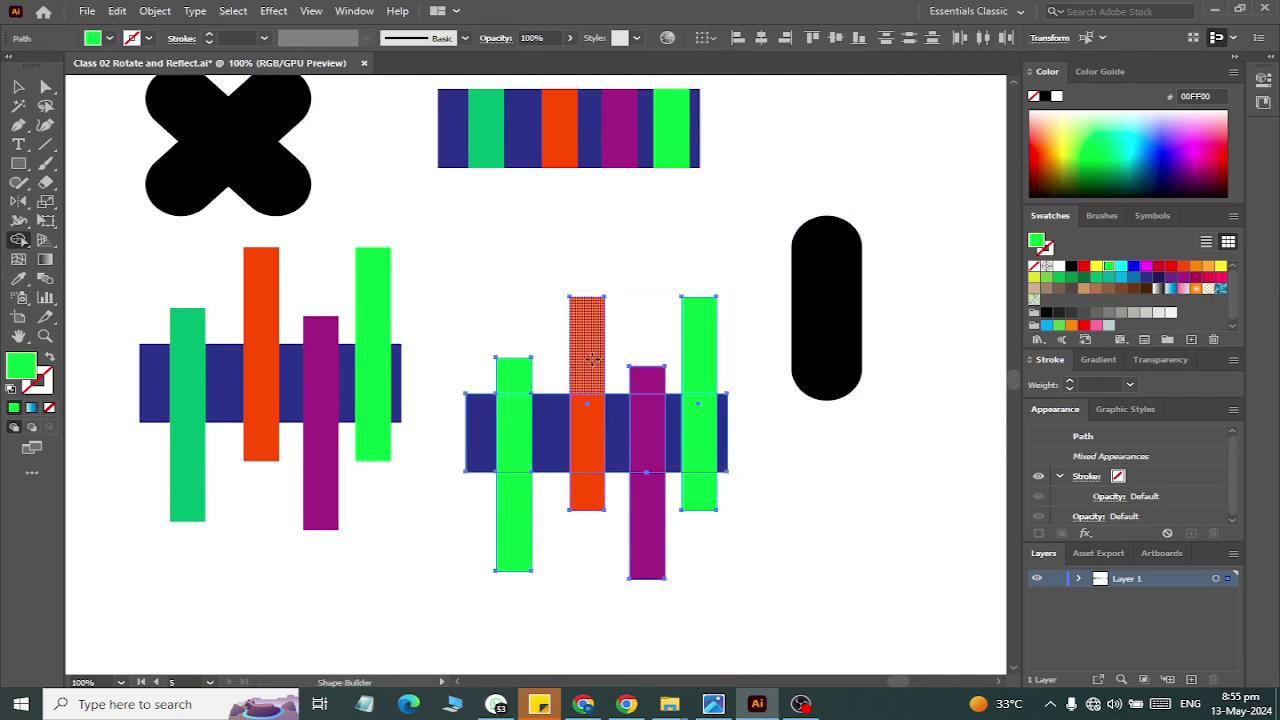
click(587, 432)
click(587, 491)
click(647, 525)
click(647, 432)
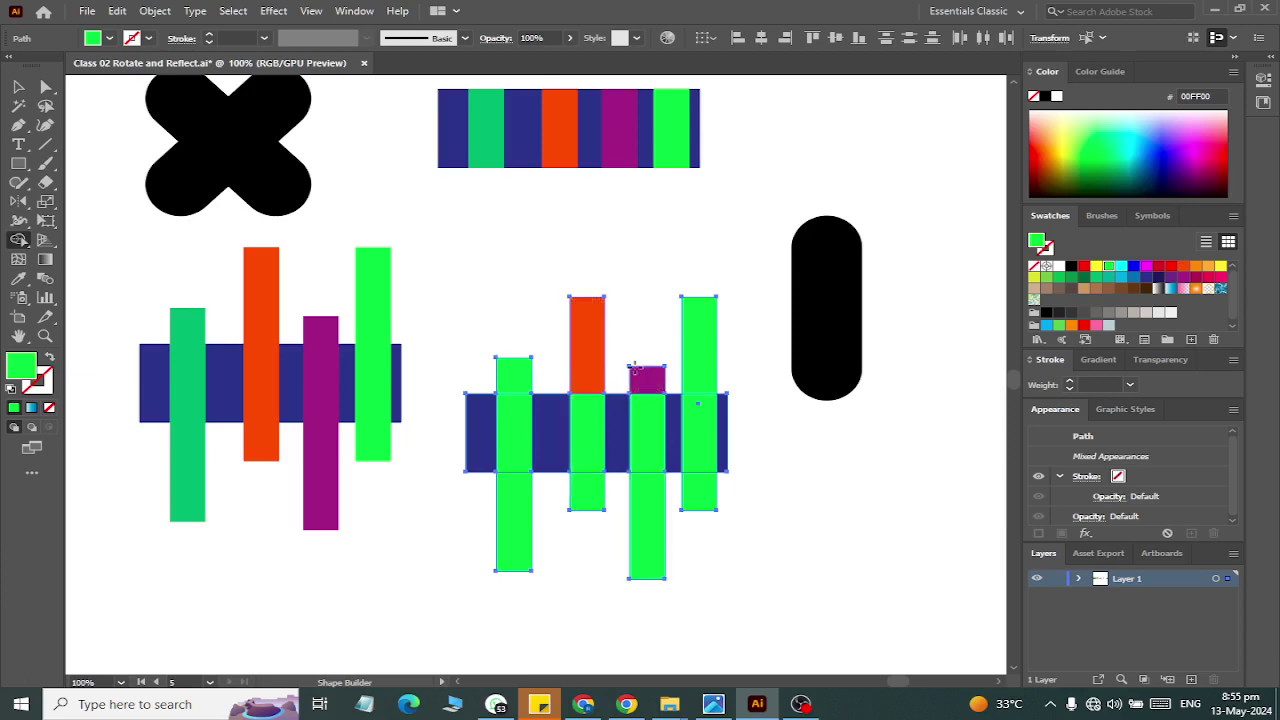
click(637, 370)
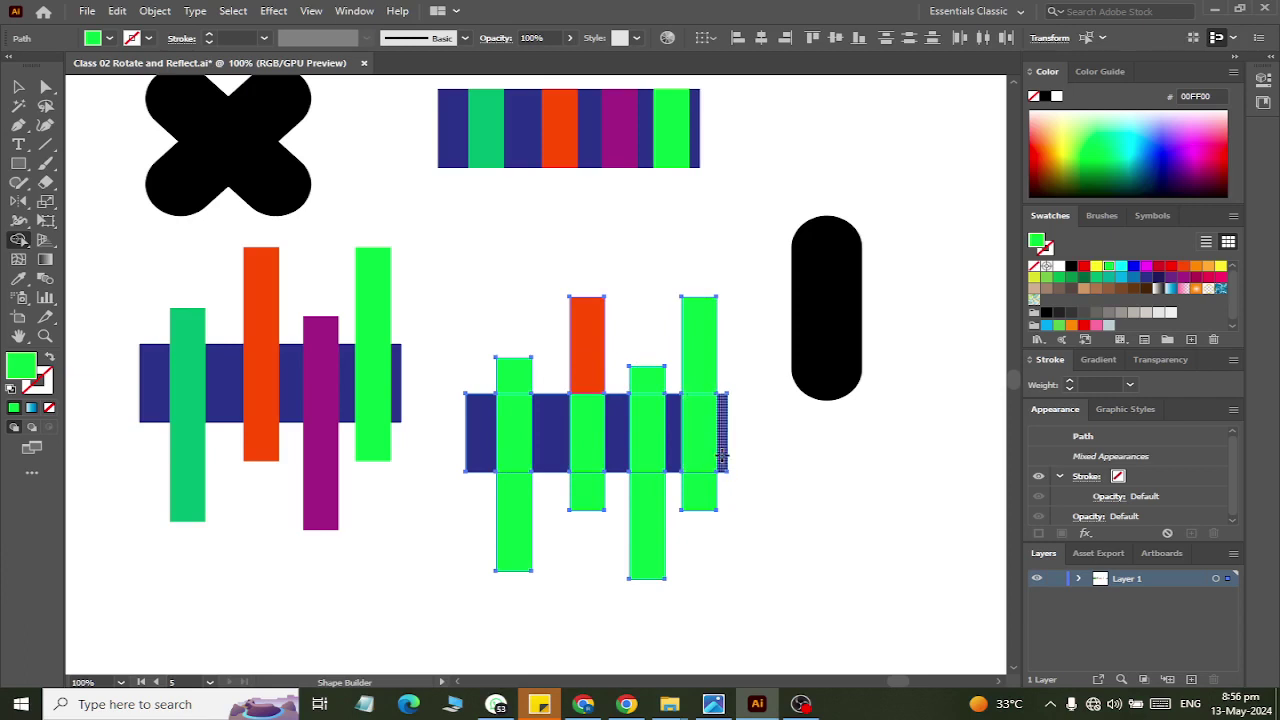
- Merge the remaining blue band segments of the copy into the green shape
click(722, 455)
click(672, 441)
click(612, 432)
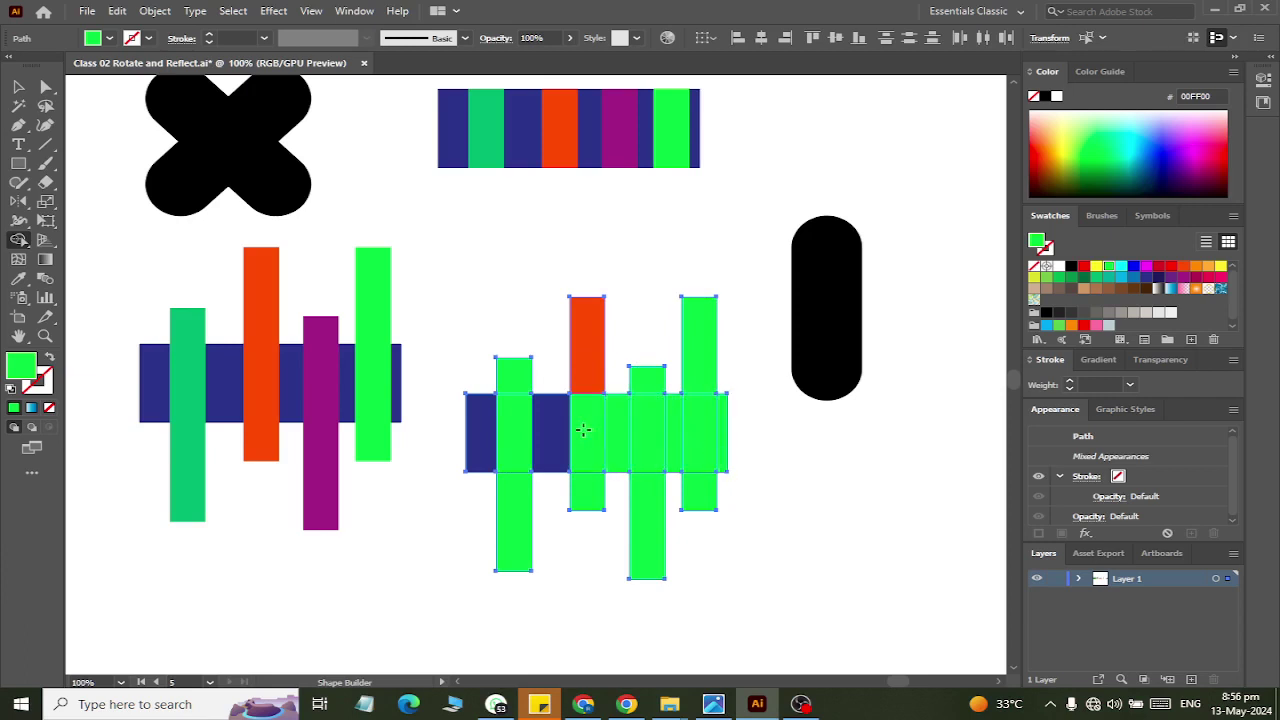
click(550, 432)
click(482, 432)
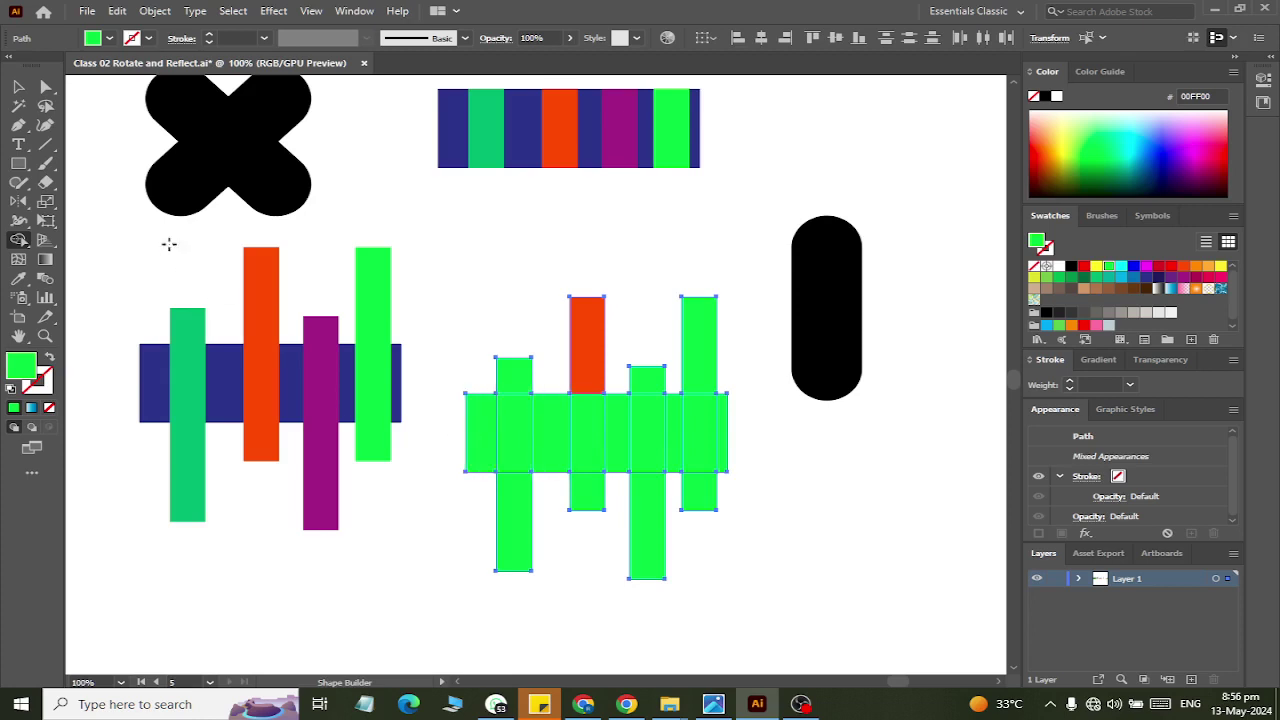
click(18, 87)
- Fill the orange rectangle and the small lower-right square blue
click(760, 455)
click(600, 365)
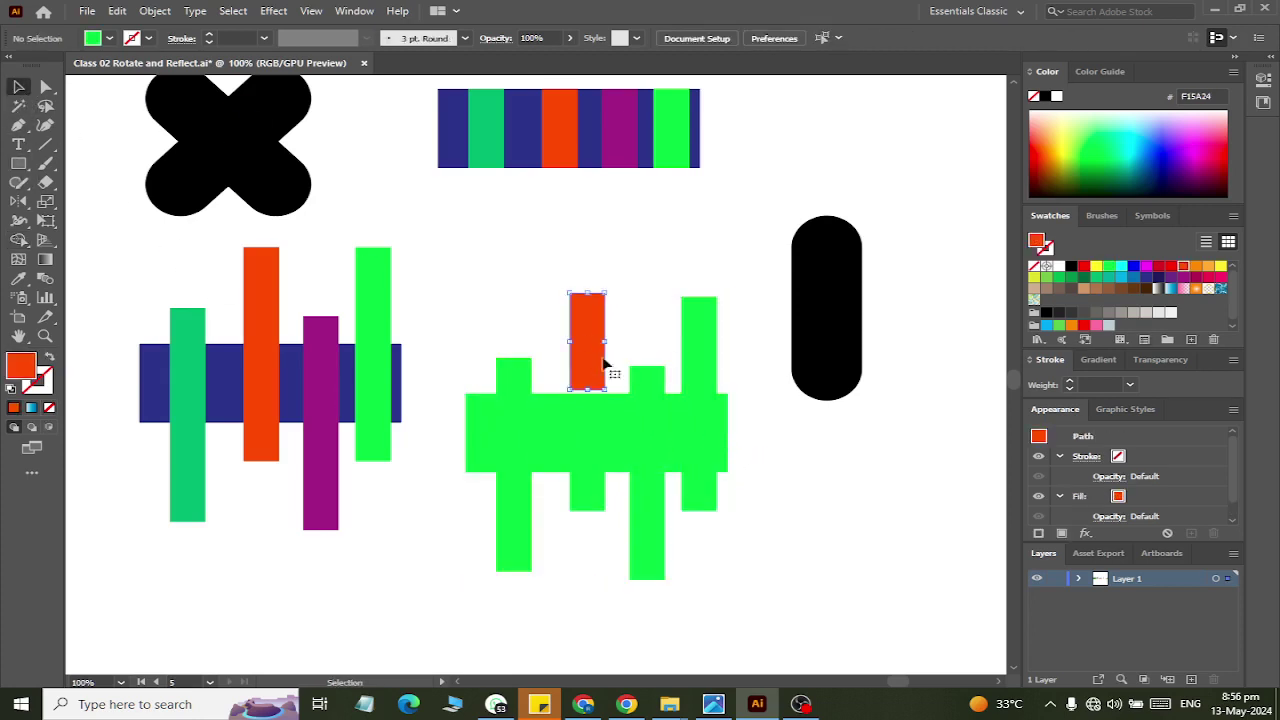
key(ctrl+z)
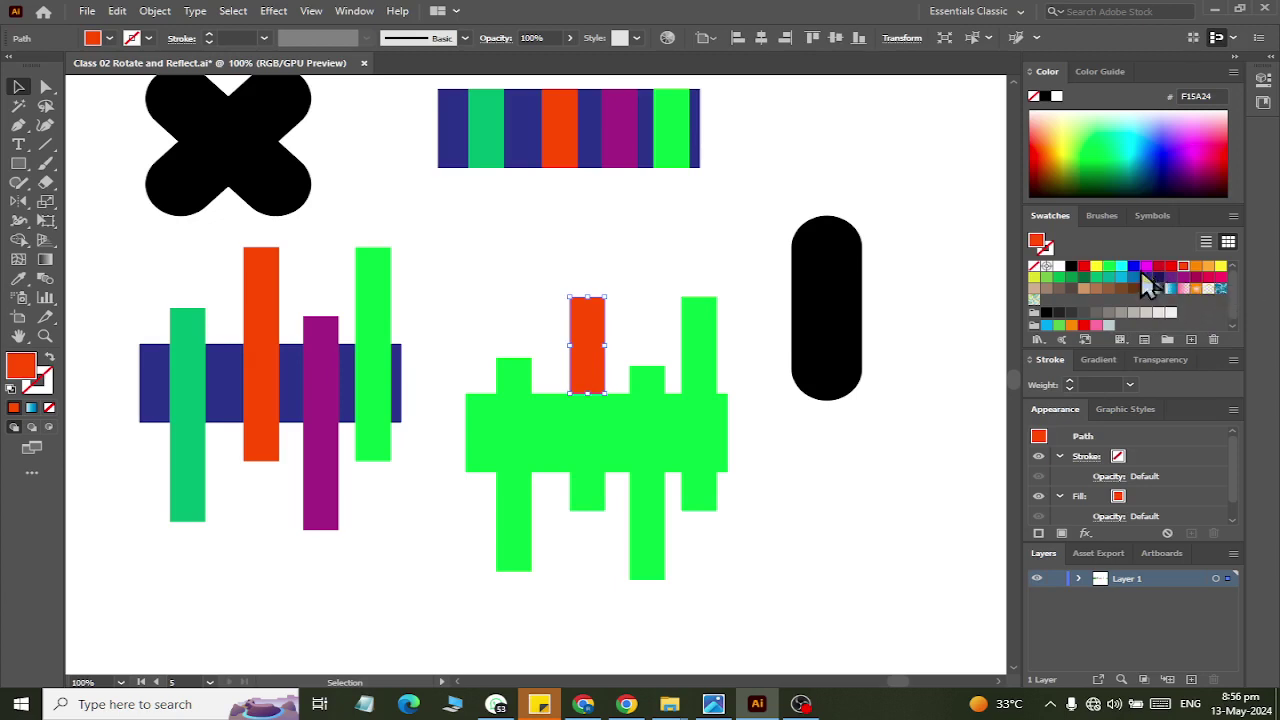
click(1146, 280)
drag(737, 470, 714, 484)
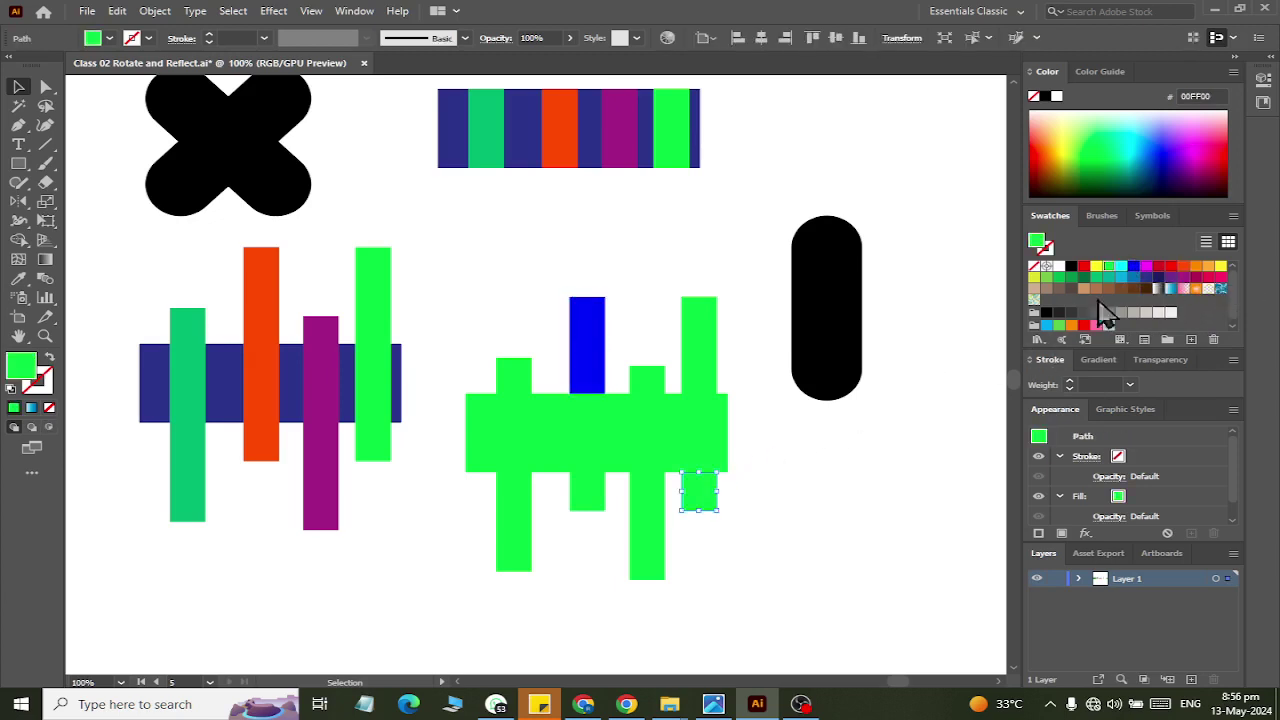
click(1140, 277)
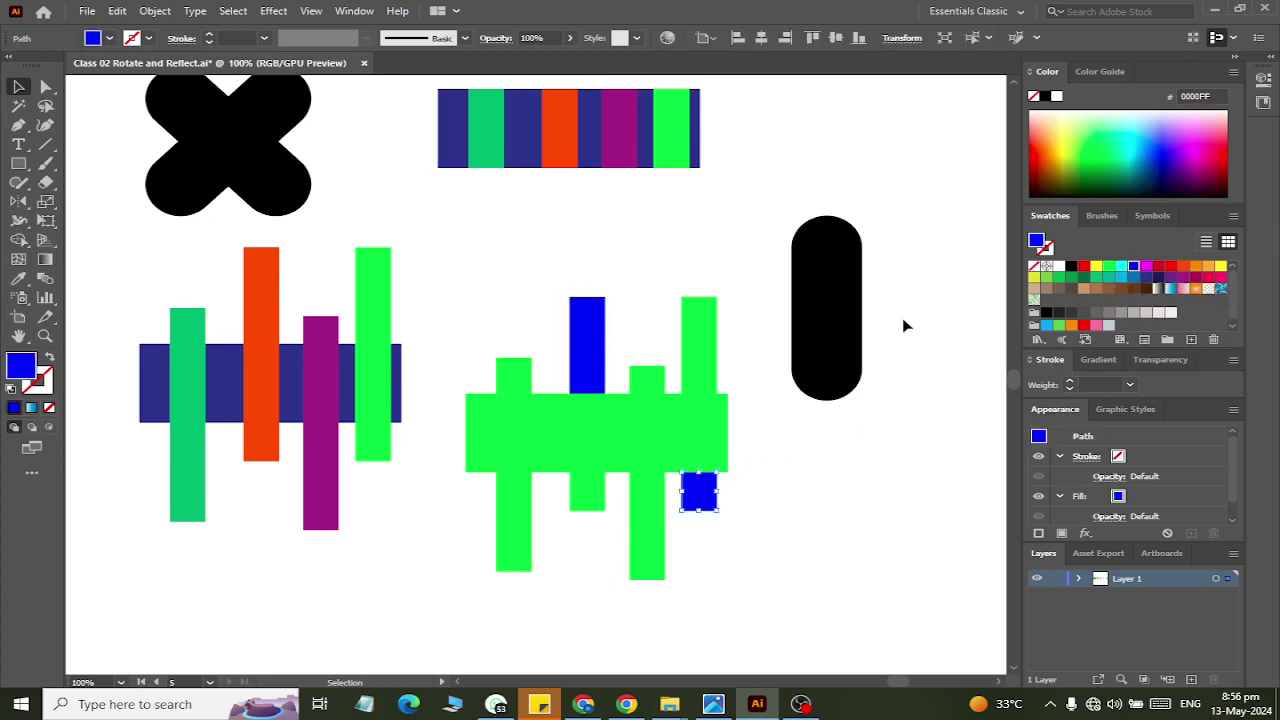
- Make the tall right bar and the lower-left green piece red
click(714, 356)
click(1158, 266)
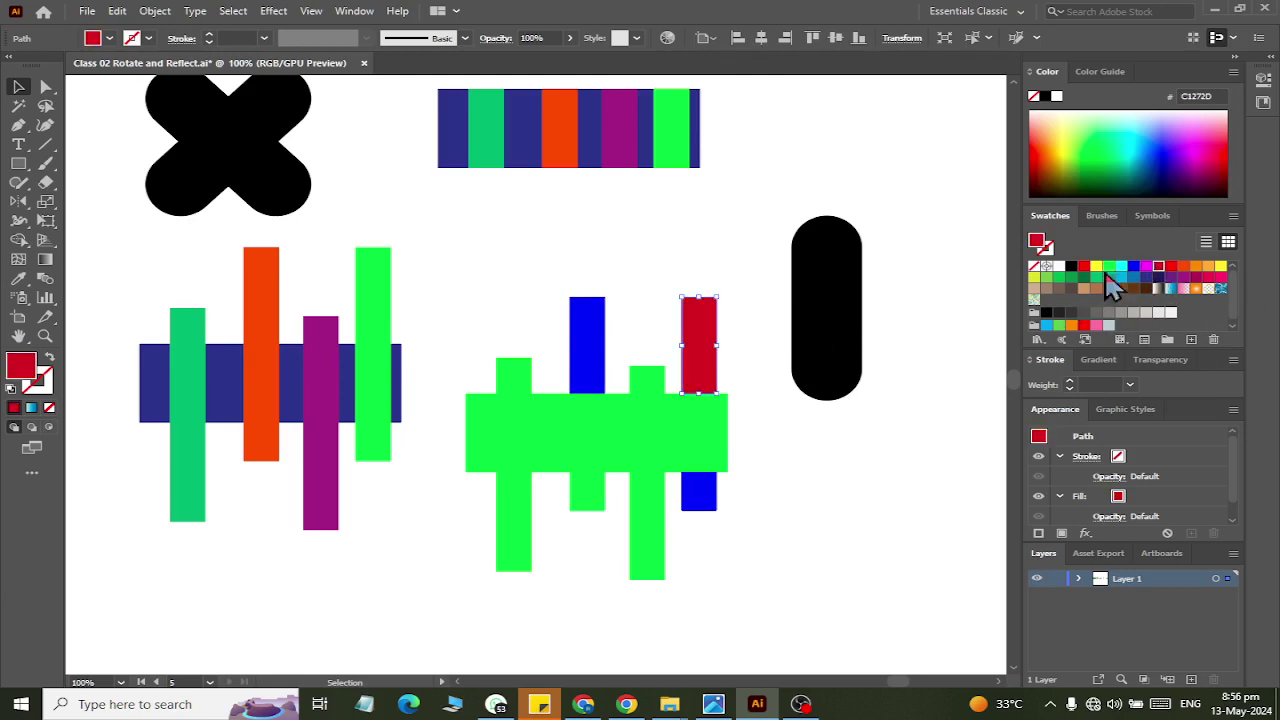
click(520, 529)
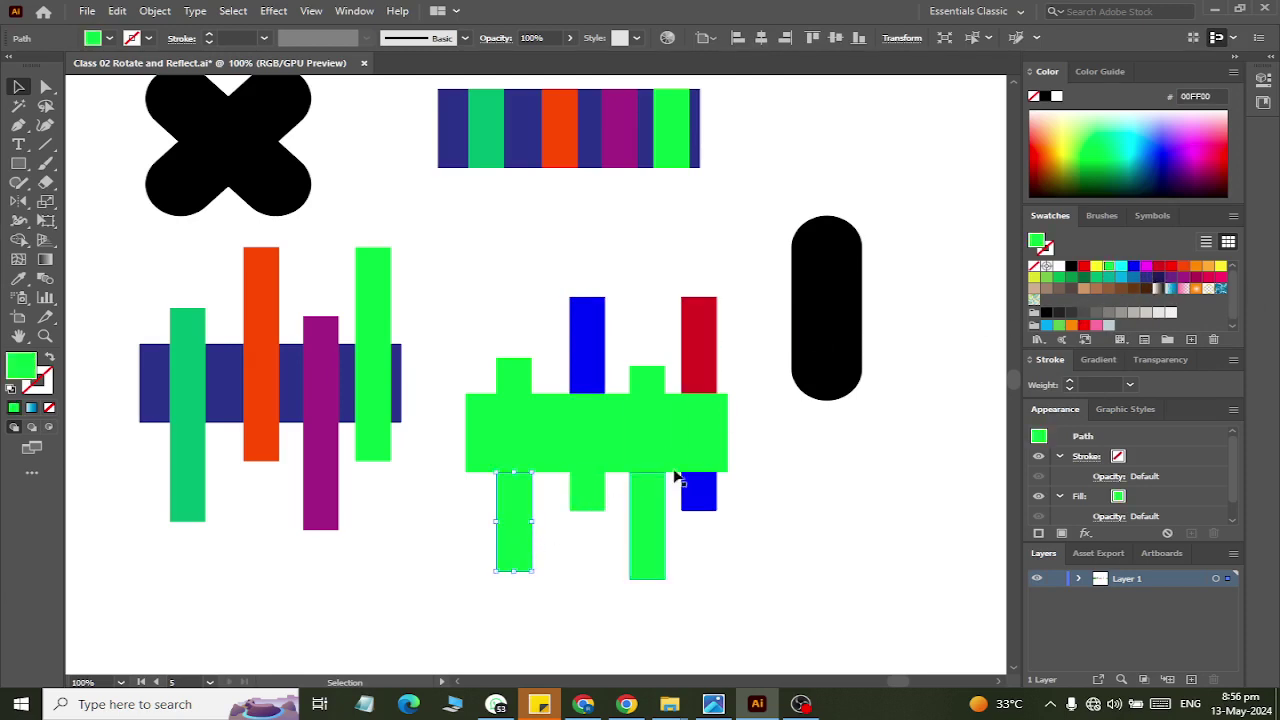
click(1158, 266)
- Fill the crossing square navy and the small piece below it pure blue
click(579, 439)
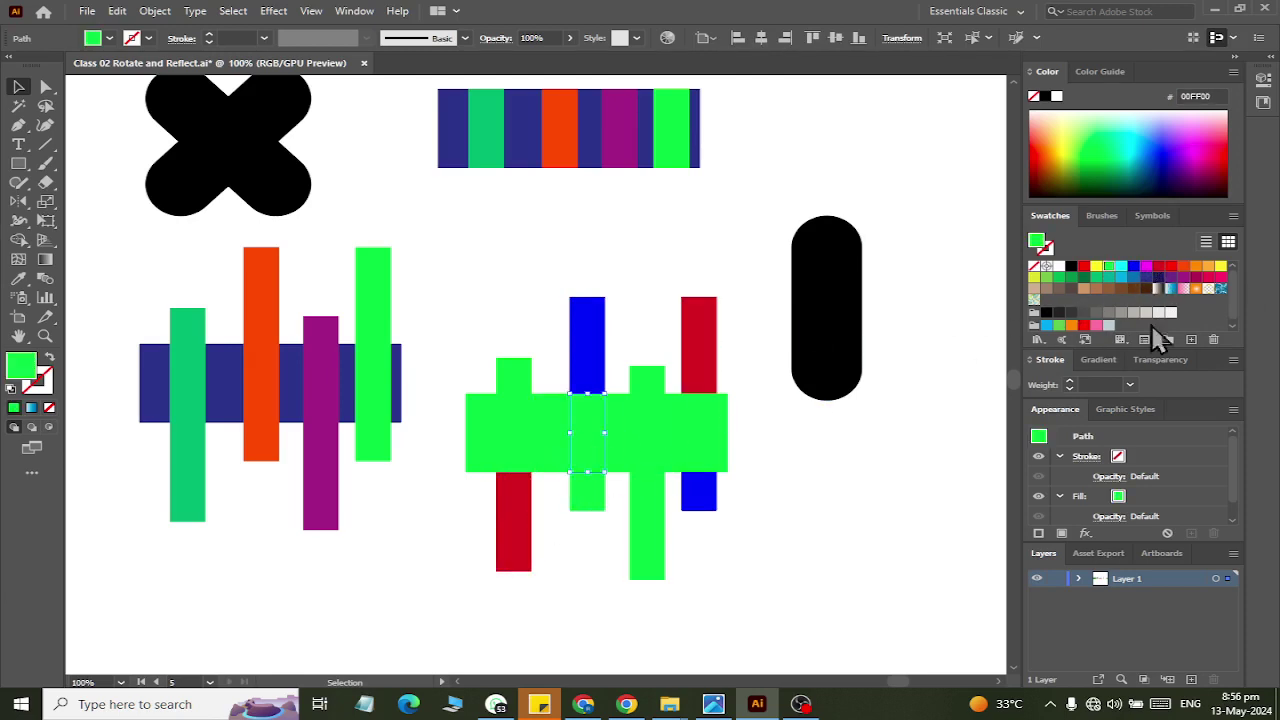
click(1143, 280)
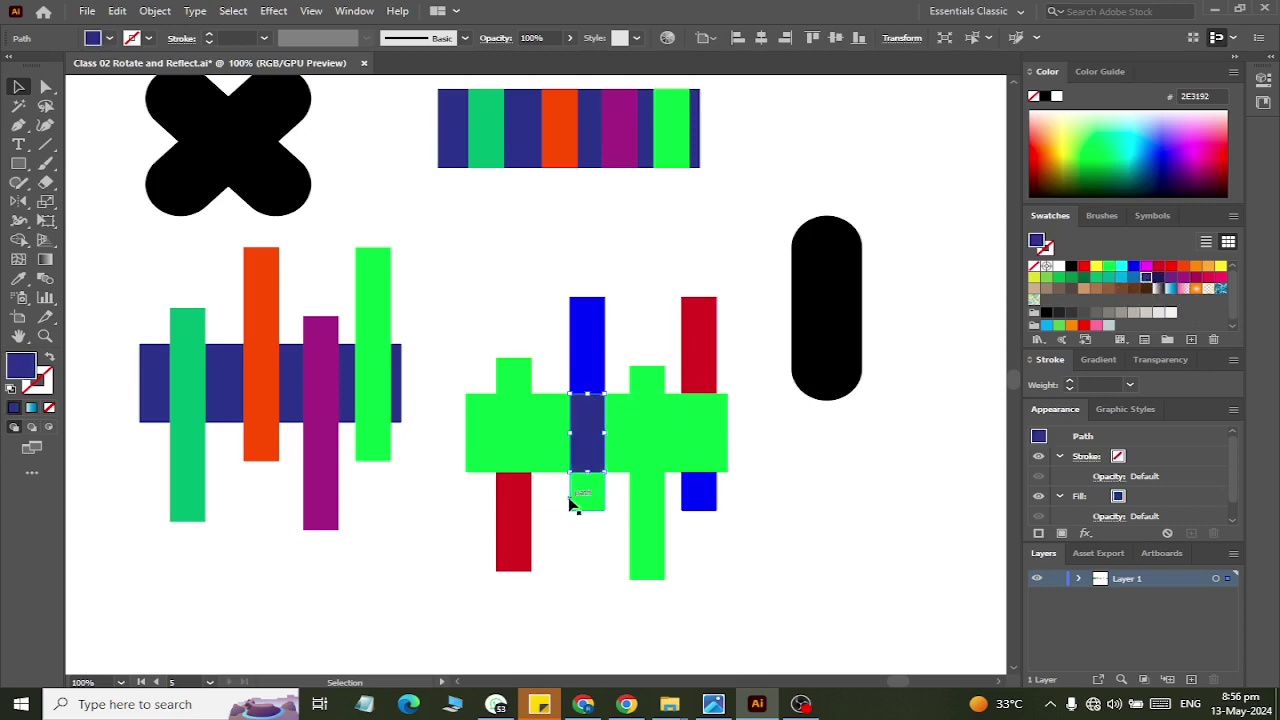
click(588, 499)
click(1134, 279)
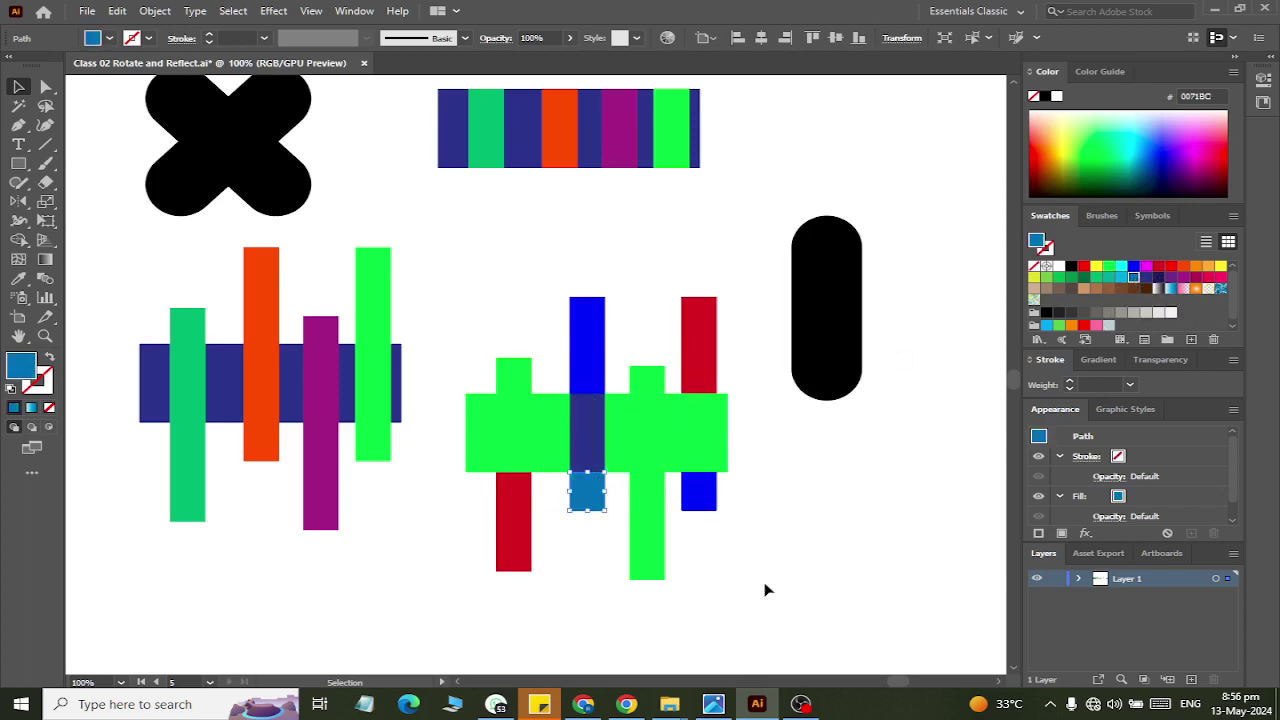
click(766, 591)
click(588, 490)
click(1134, 268)
click(814, 537)
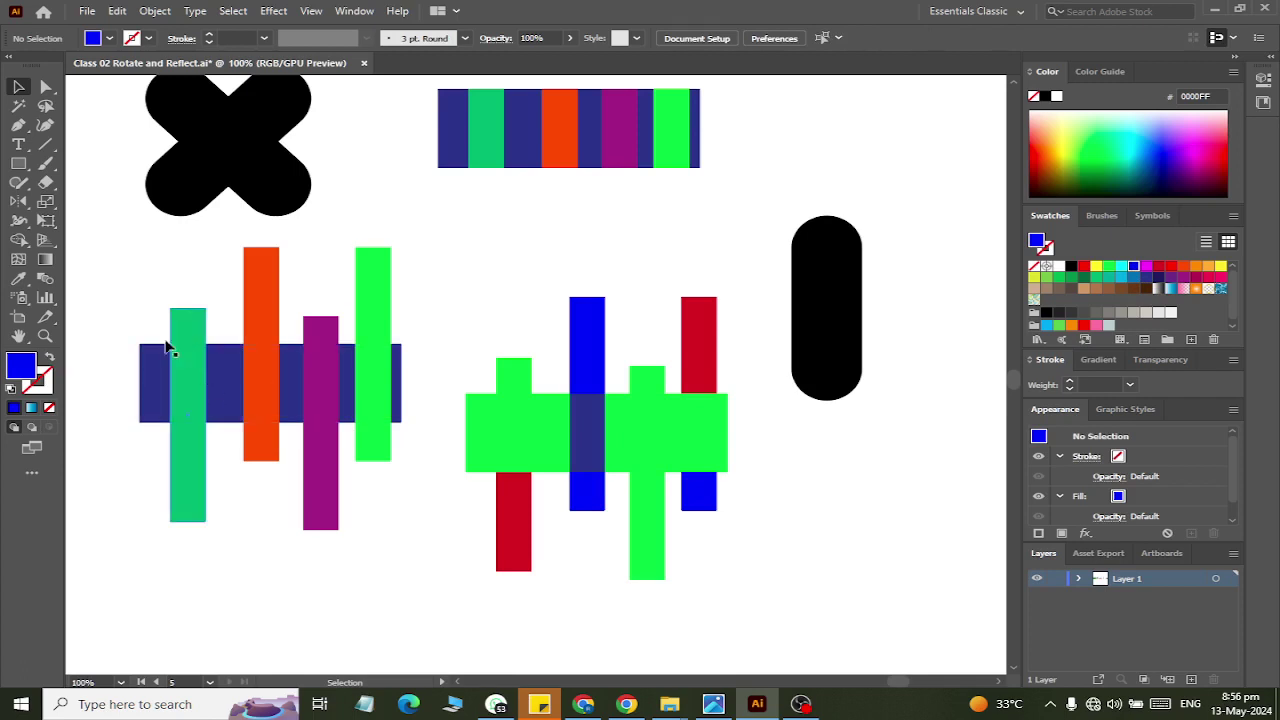
- Shape-build the overlapping left bars into one merged blue shape
drag(124, 298, 307, 486)
drag(431, 513, 431, 513)
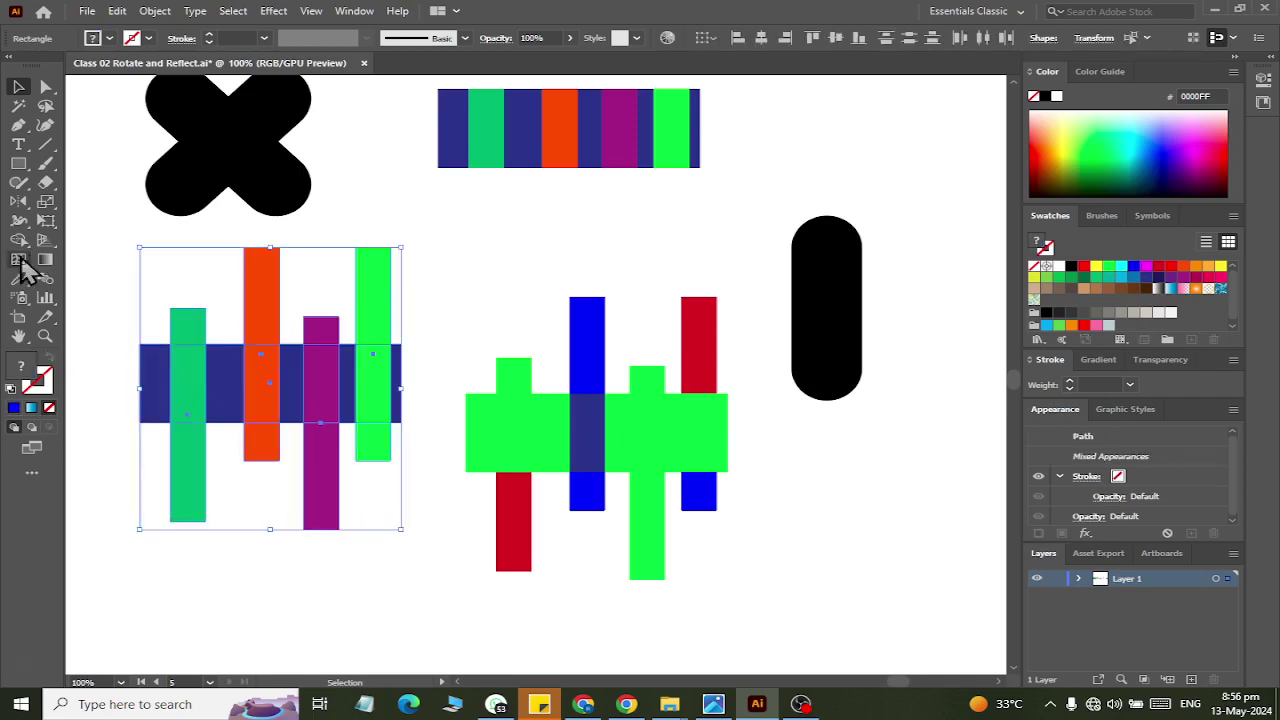
click(18, 240)
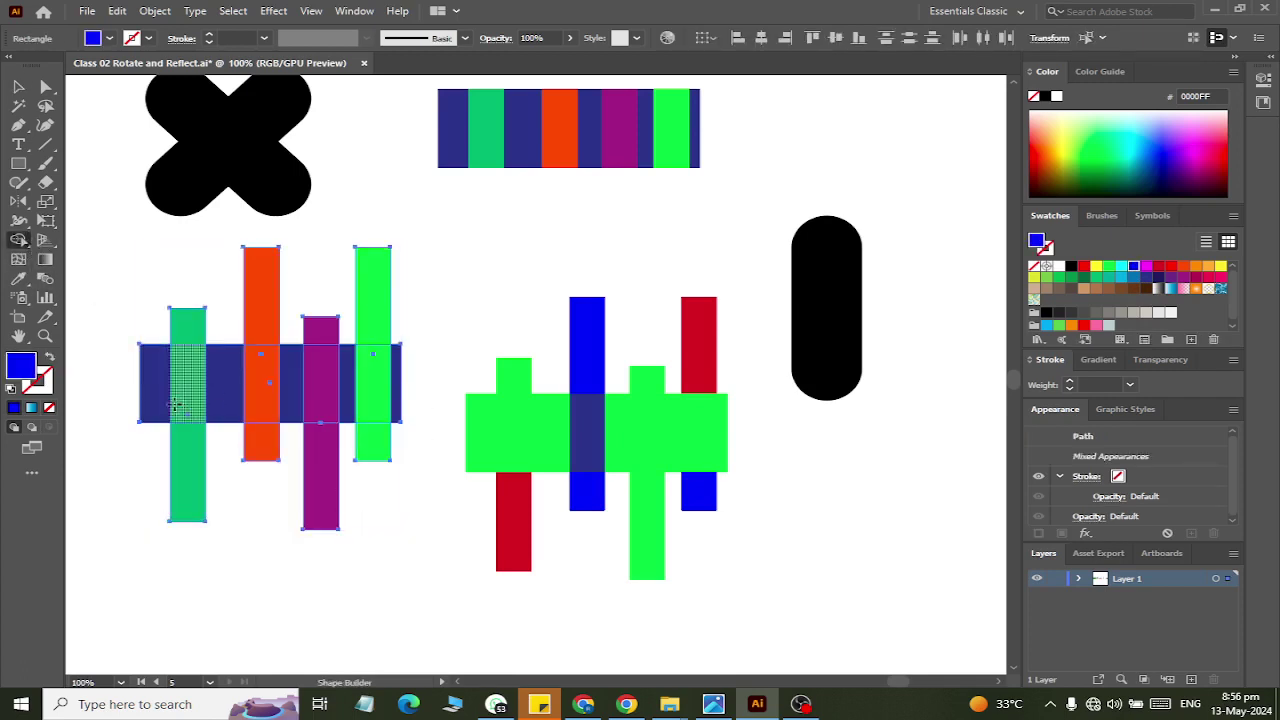
mouse_move(150, 385)
mouse_down()
mouse_move(180, 450)
mouse_move(297, 374)
mouse_up()
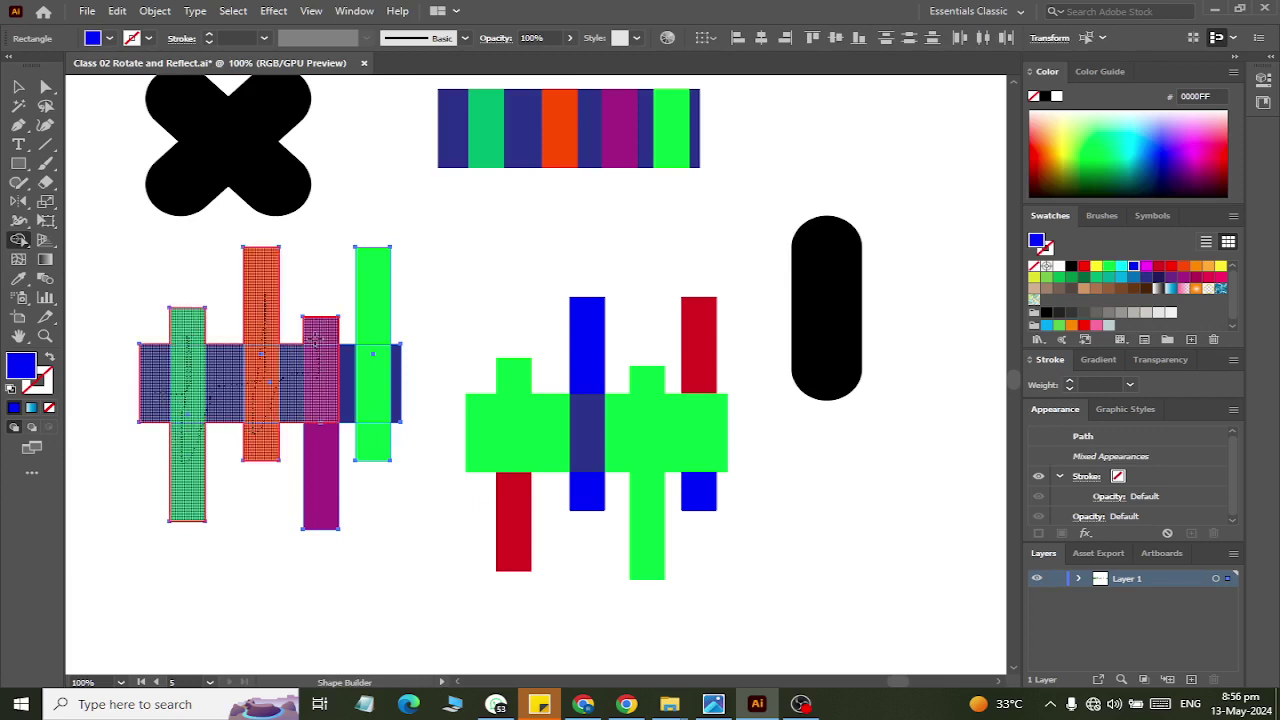
mouse_move(297, 374)
mouse_down()
mouse_move(358, 350)
mouse_move(366, 443)
mouse_up()
click(18, 87)
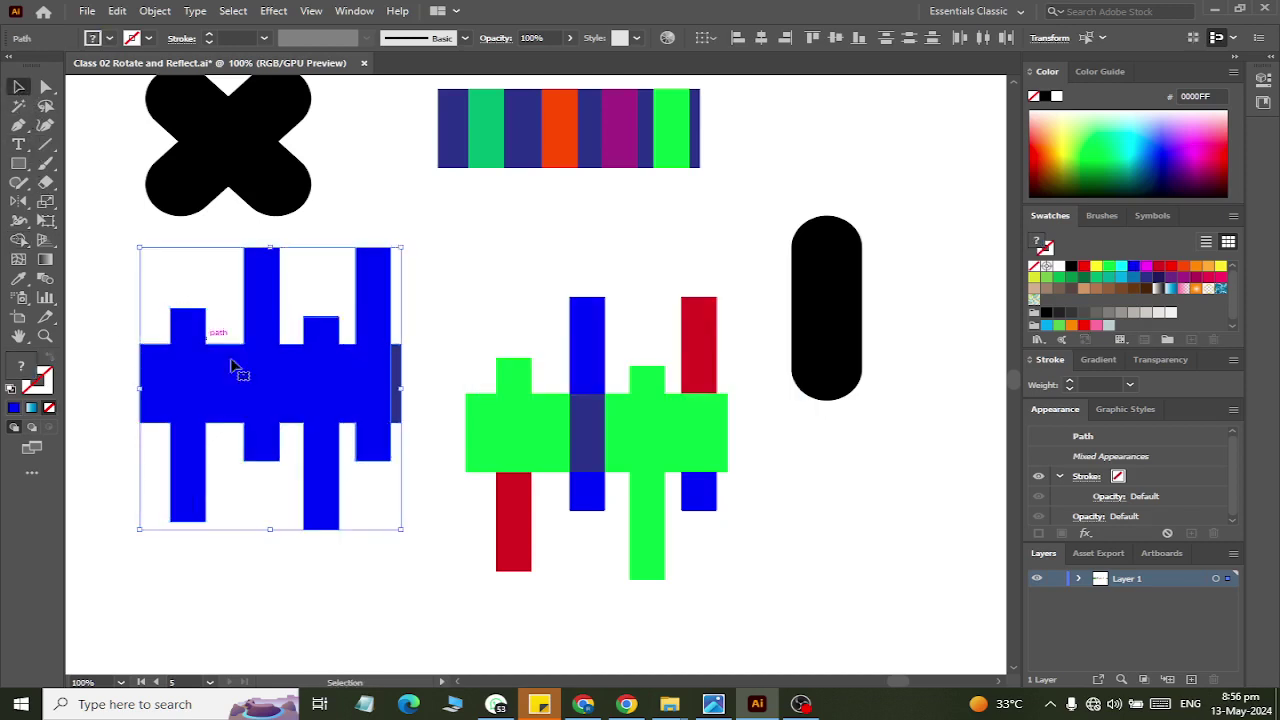
- Delete the merged blue shape, the striped strip and the coloured bar cluster
drag(306, 480, 300, 600)
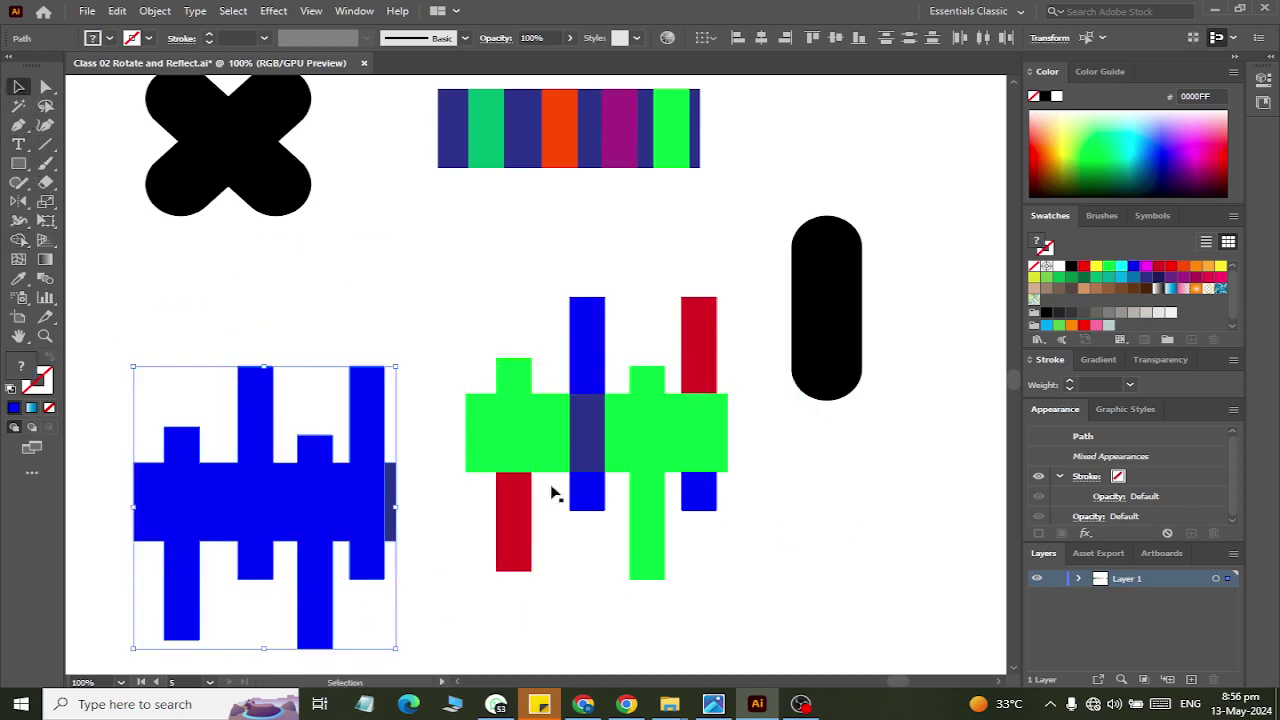
click(369, 576)
key(Delete)
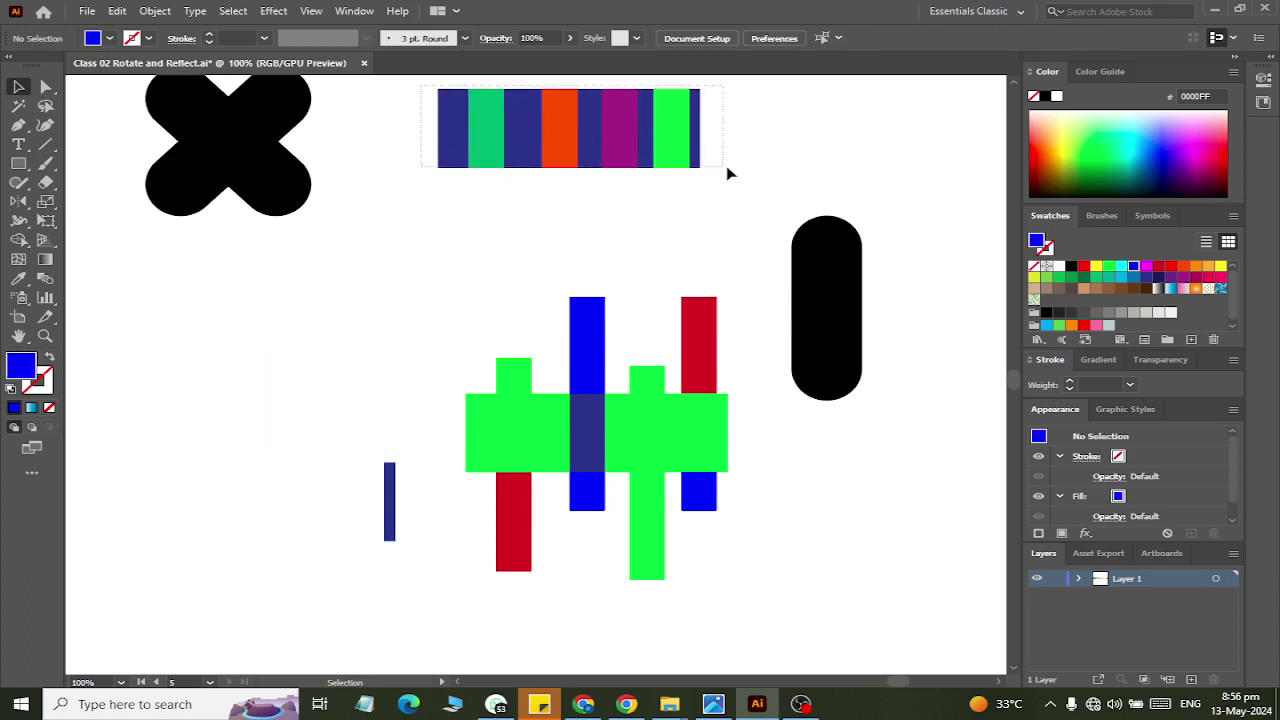
drag(728, 172, 740, 170)
key(Delete)
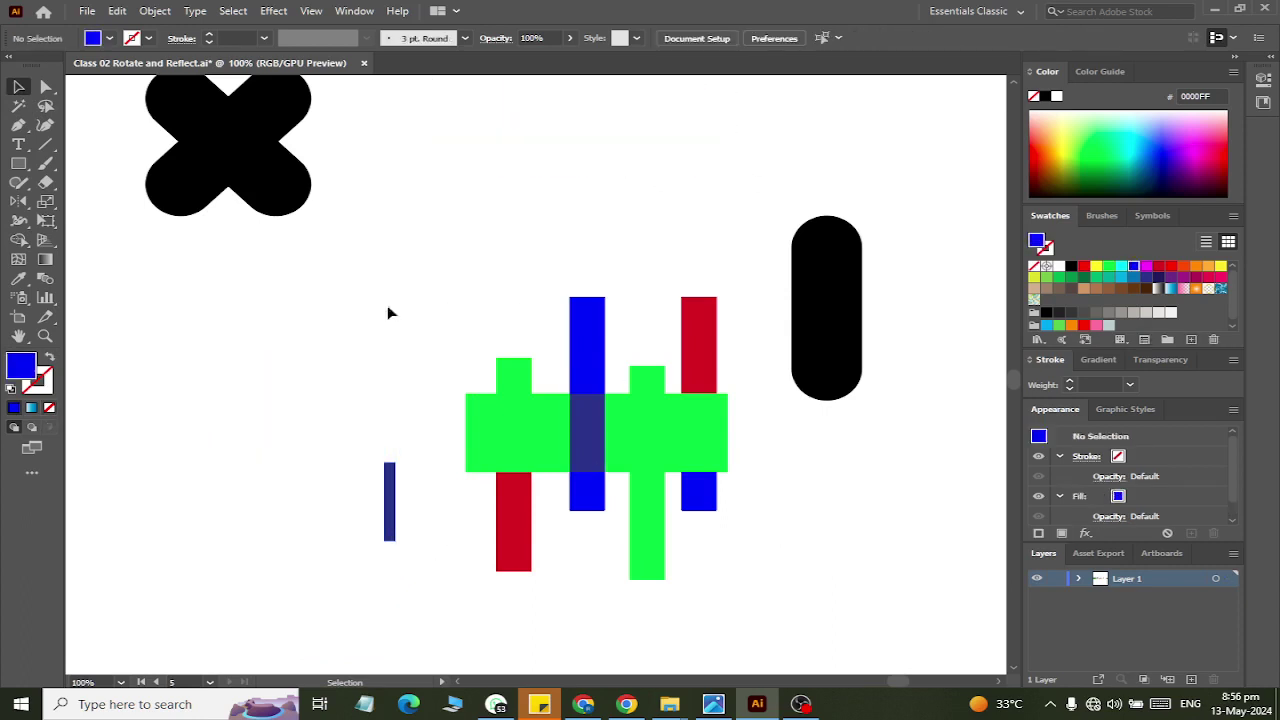
drag(730, 585, 735, 586)
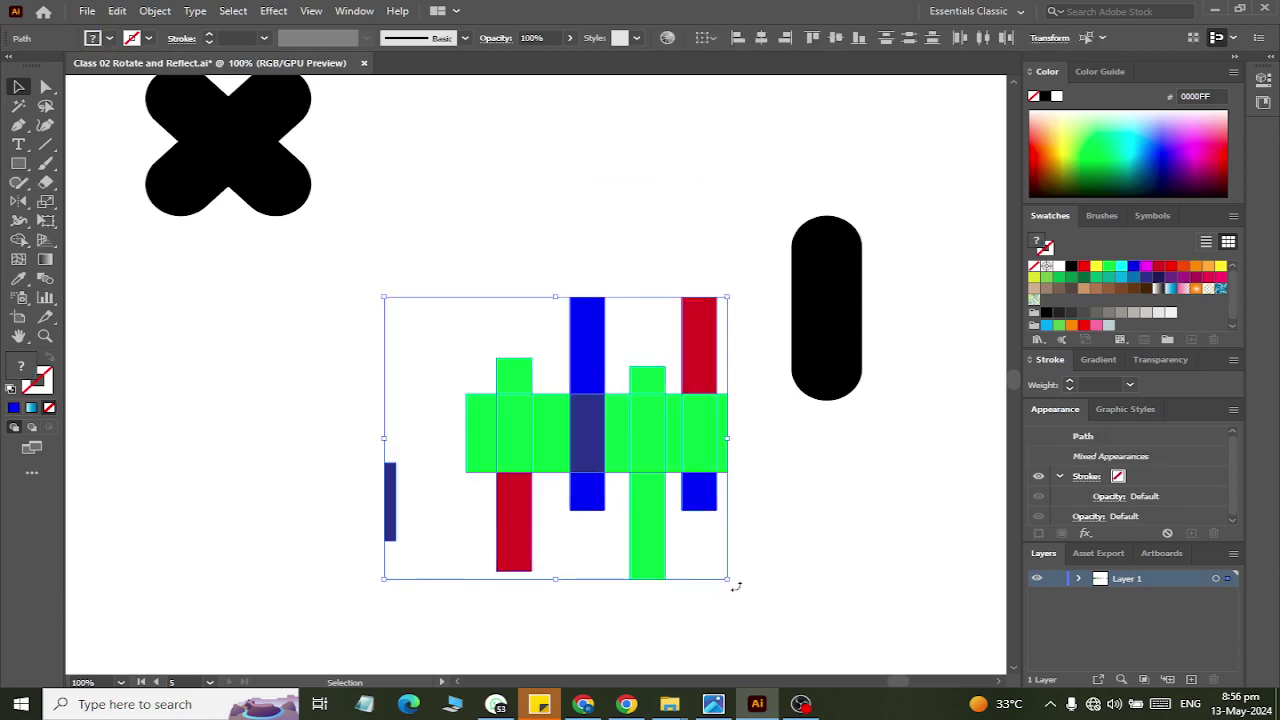
key(Delete)
scroll(175, 273, up, 3)
- Shape-build the black X into a heart by merging its top lobes and removing the bottom lobes
drag(166, 157, 229, 320)
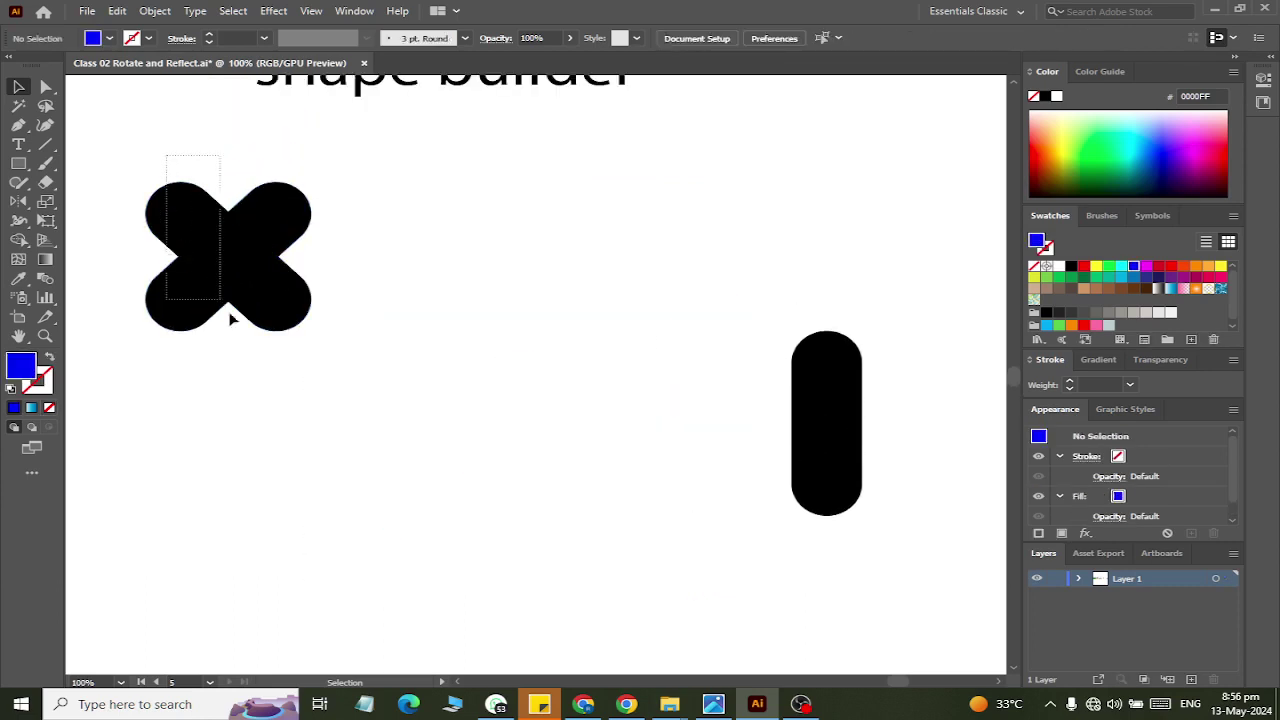
click(18, 240)
drag(197, 200, 275, 210)
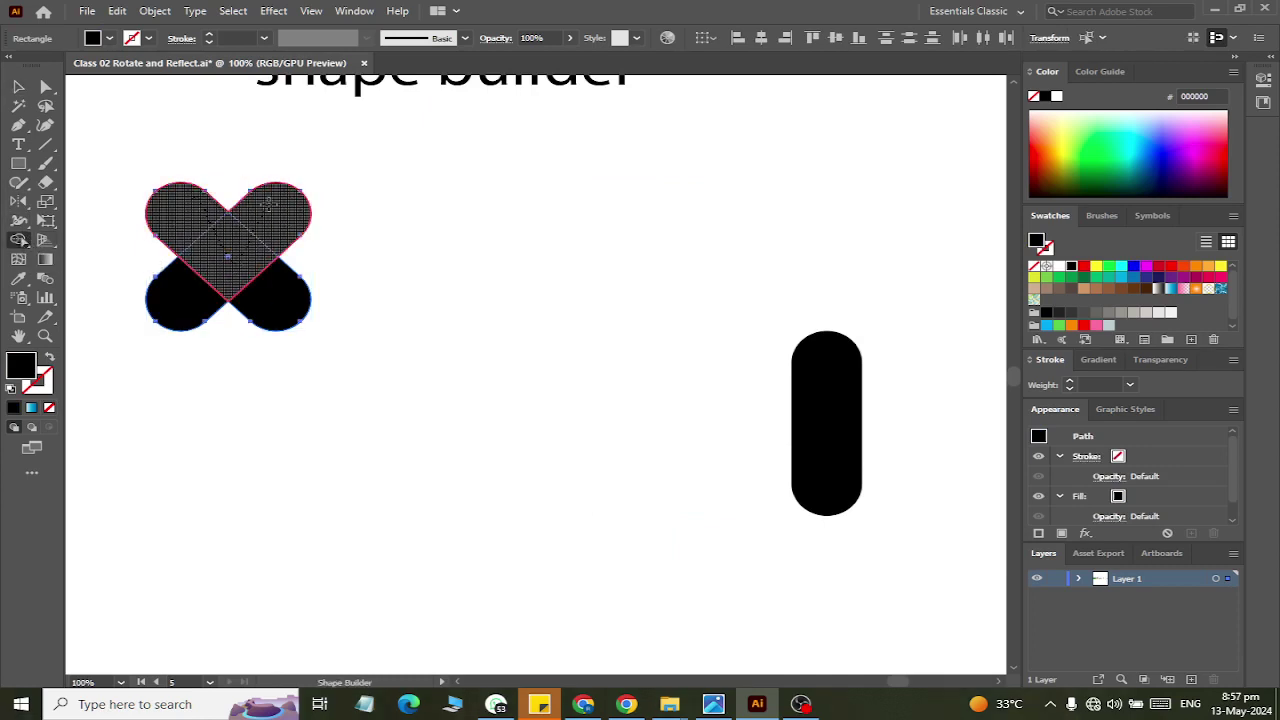
alt+click(178, 300)
alt+click(280, 300)
click(19, 87)
click(194, 377)
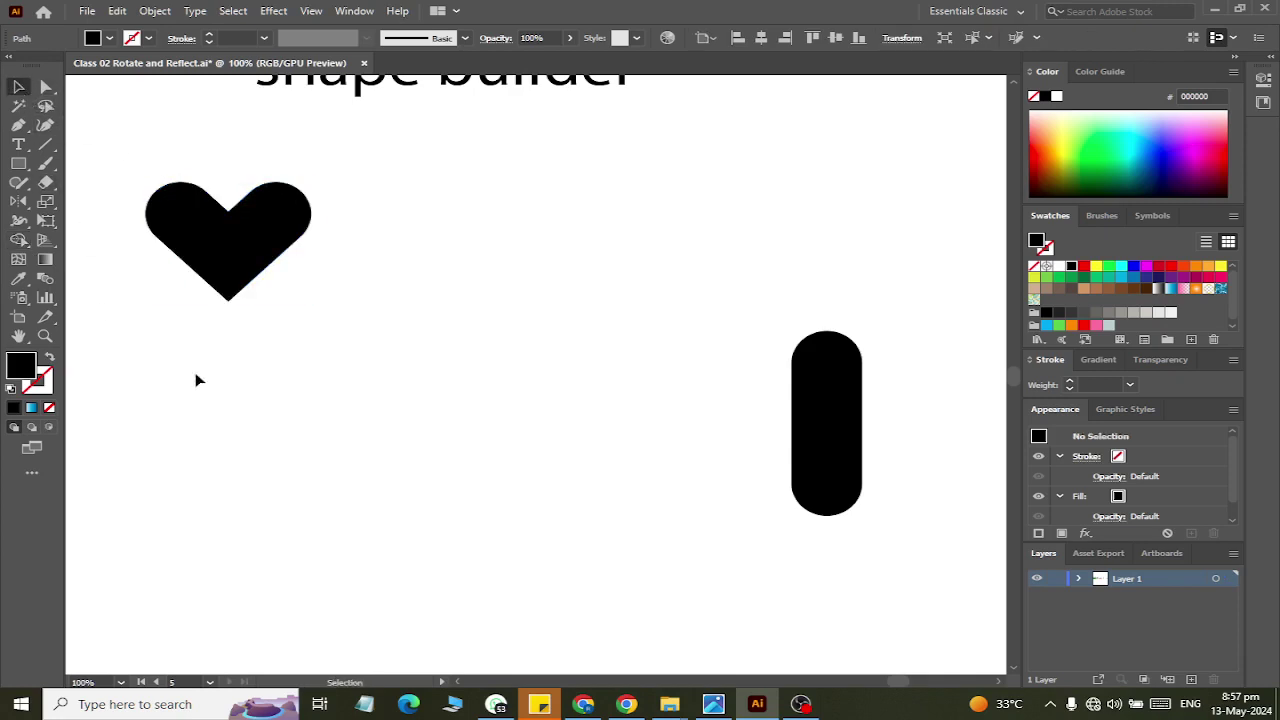
- Fill the heart red and reselect it
click(214, 277)
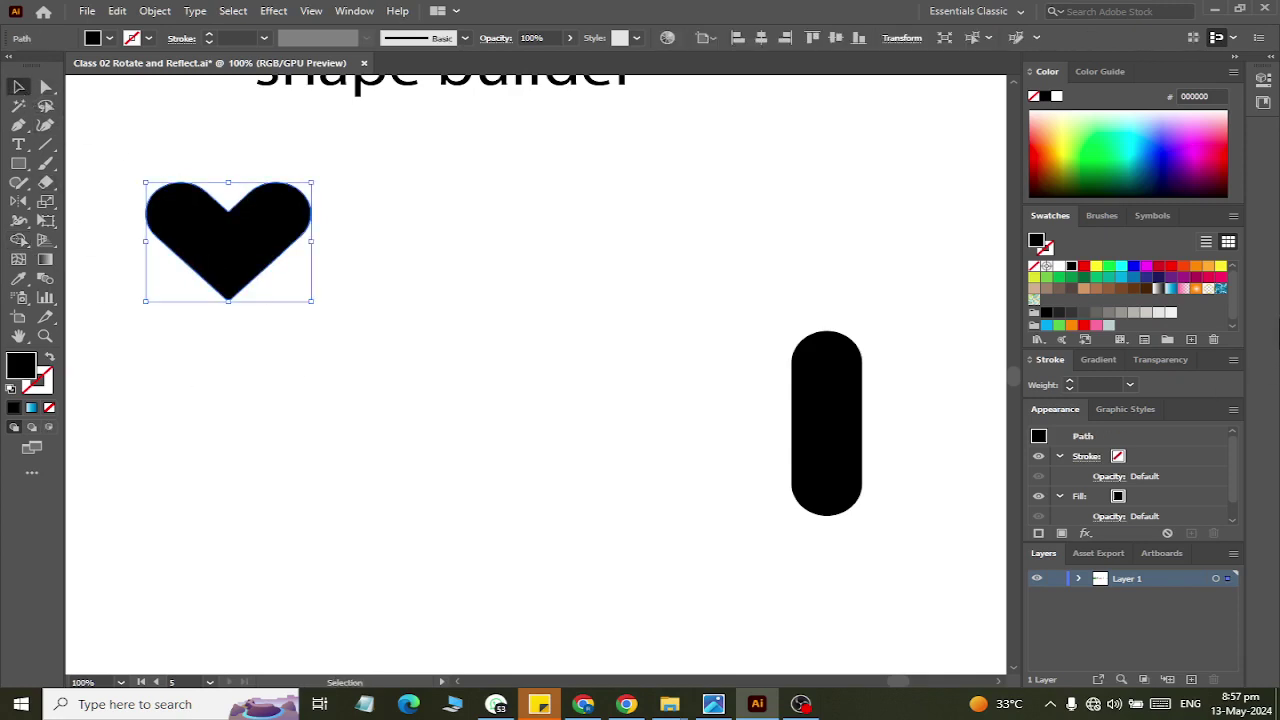
click(1159, 268)
click(371, 357)
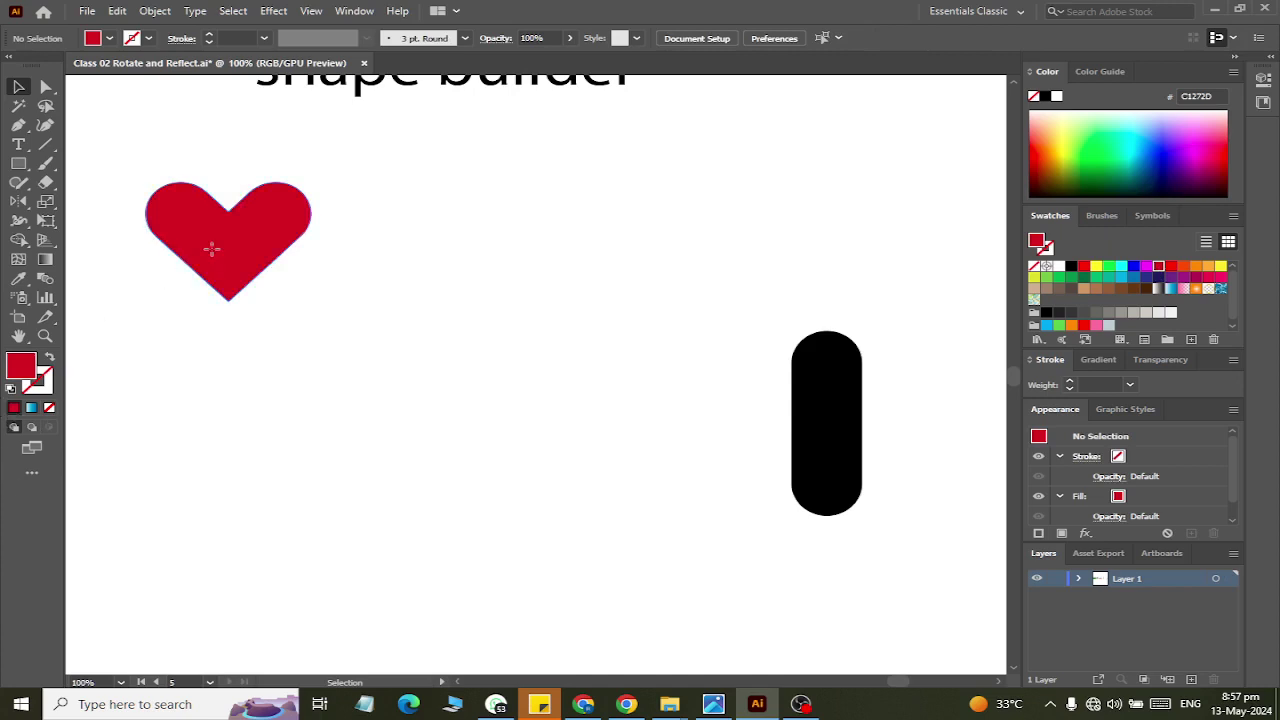
click(211, 249)
- Reflect a copy of the red heart across a horizontal axis at its bottom tip
click(18, 204)
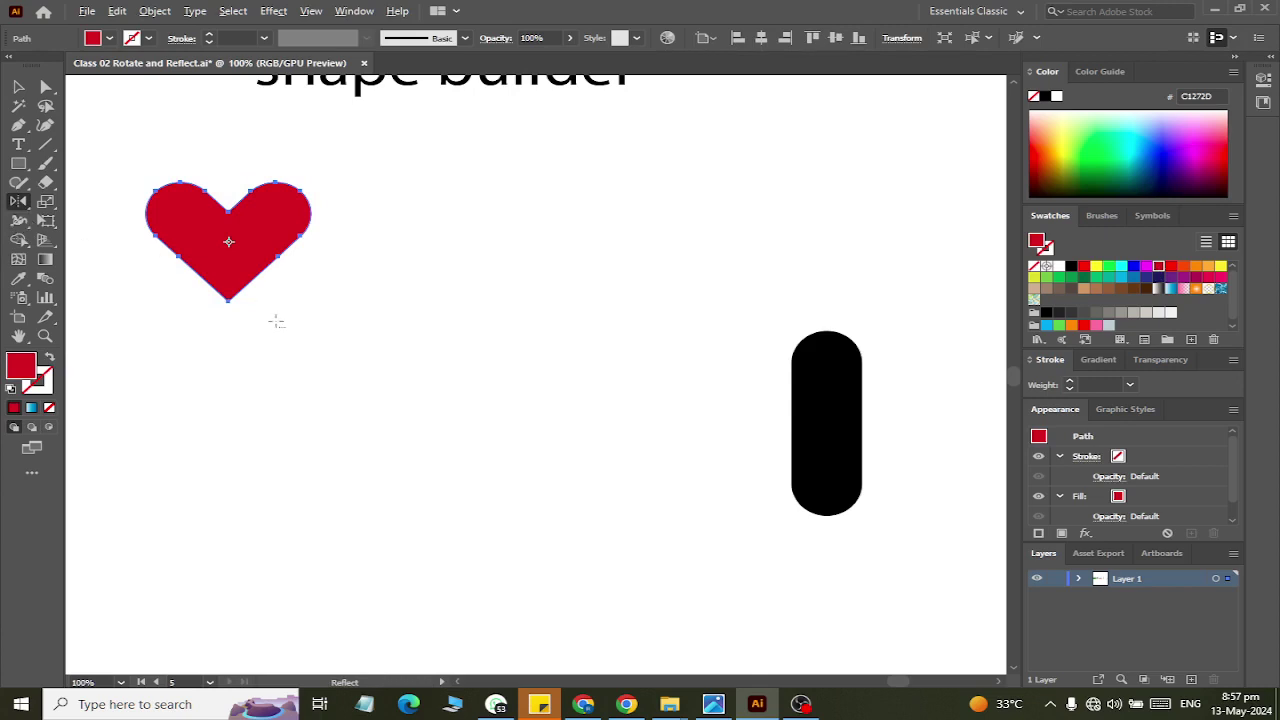
alt+click(229, 298)
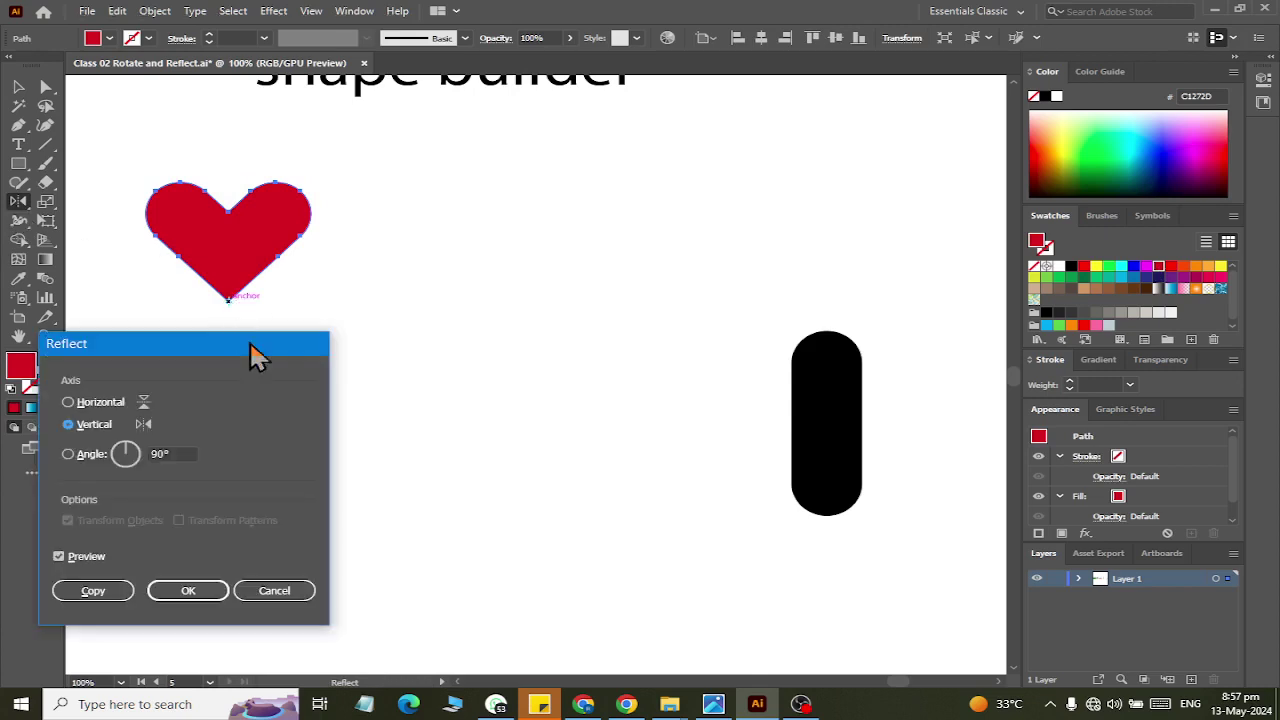
click(70, 402)
click(86, 588)
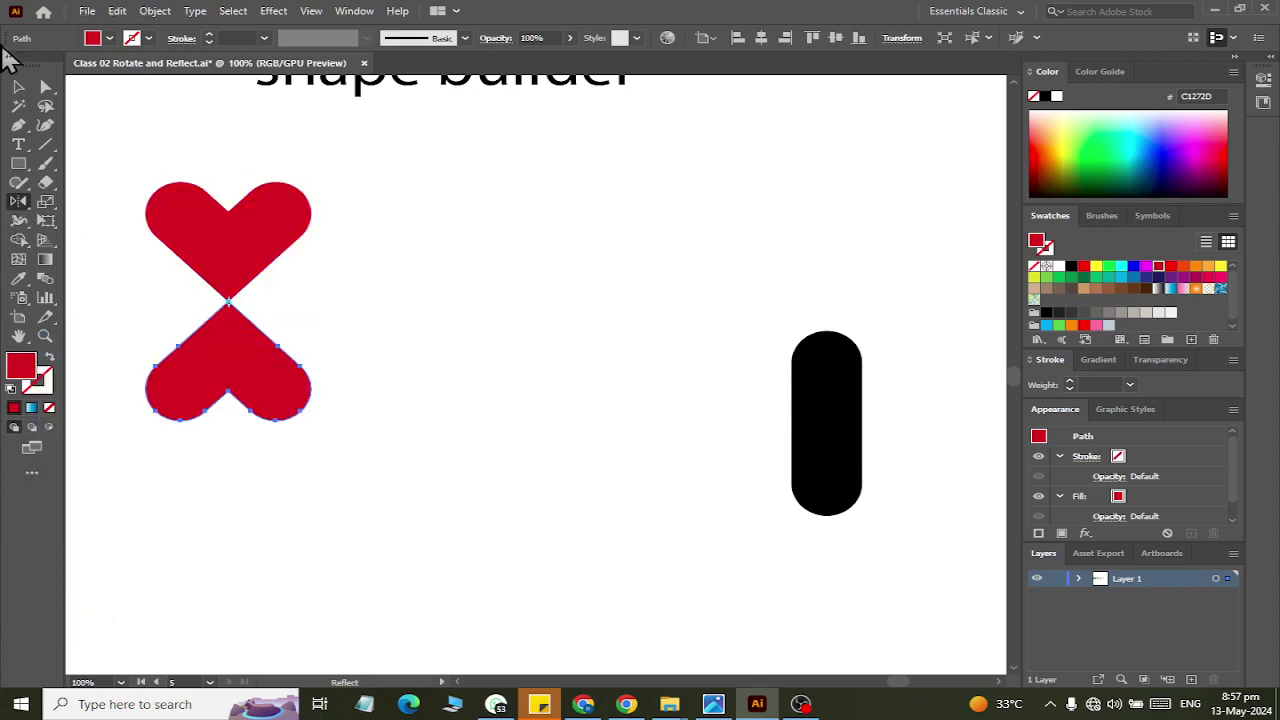
click(18, 87)
click(483, 437)
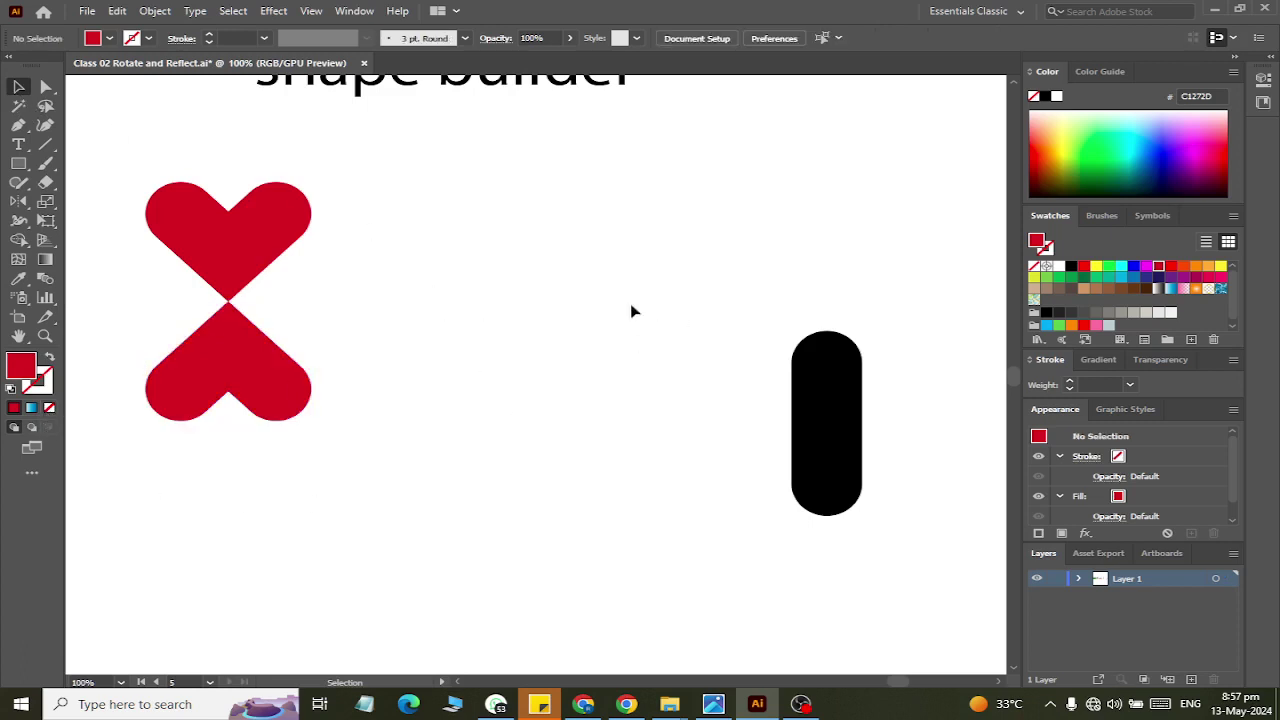
- Draw a red rectangle and a small yellow circle, then move the circle onto the rectangle
click(18, 163)
drag(480, 282, 686, 372)
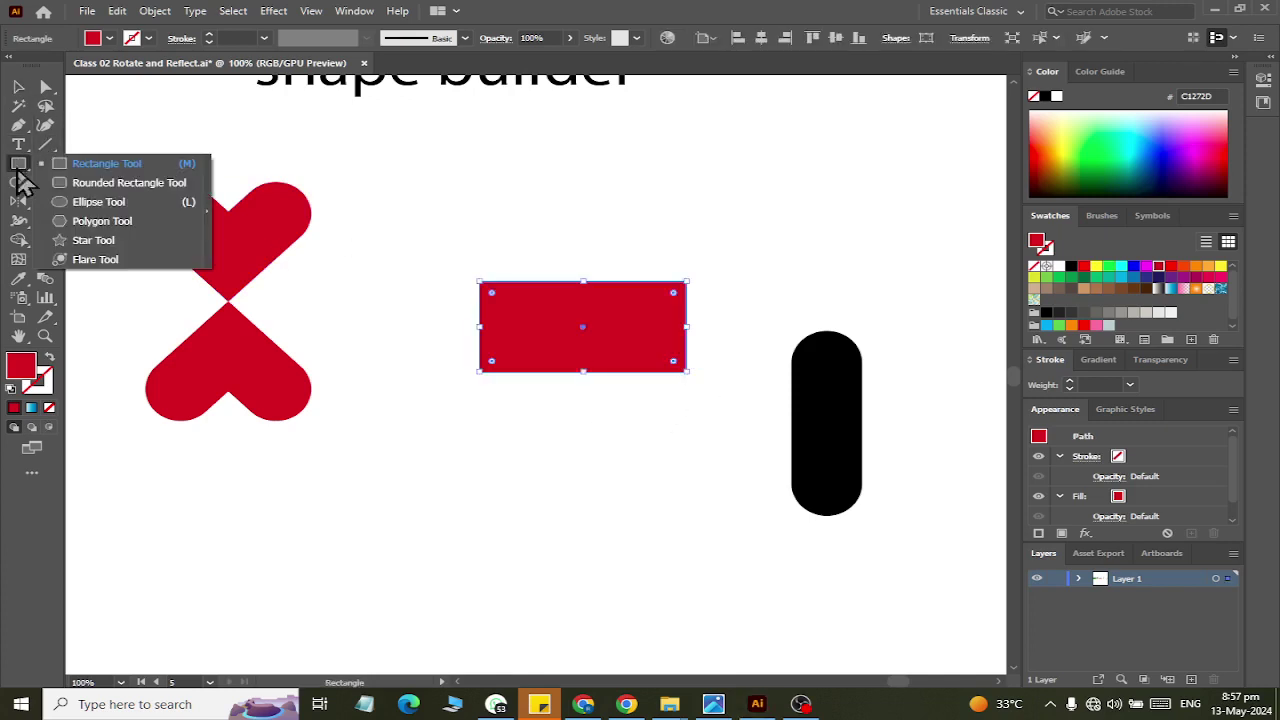
mouse_move(18, 163)
mouse_down()
mouse_move(70, 226)
mouse_move(98, 201)
mouse_up()
drag(523, 421, 544, 476)
click(1097, 266)
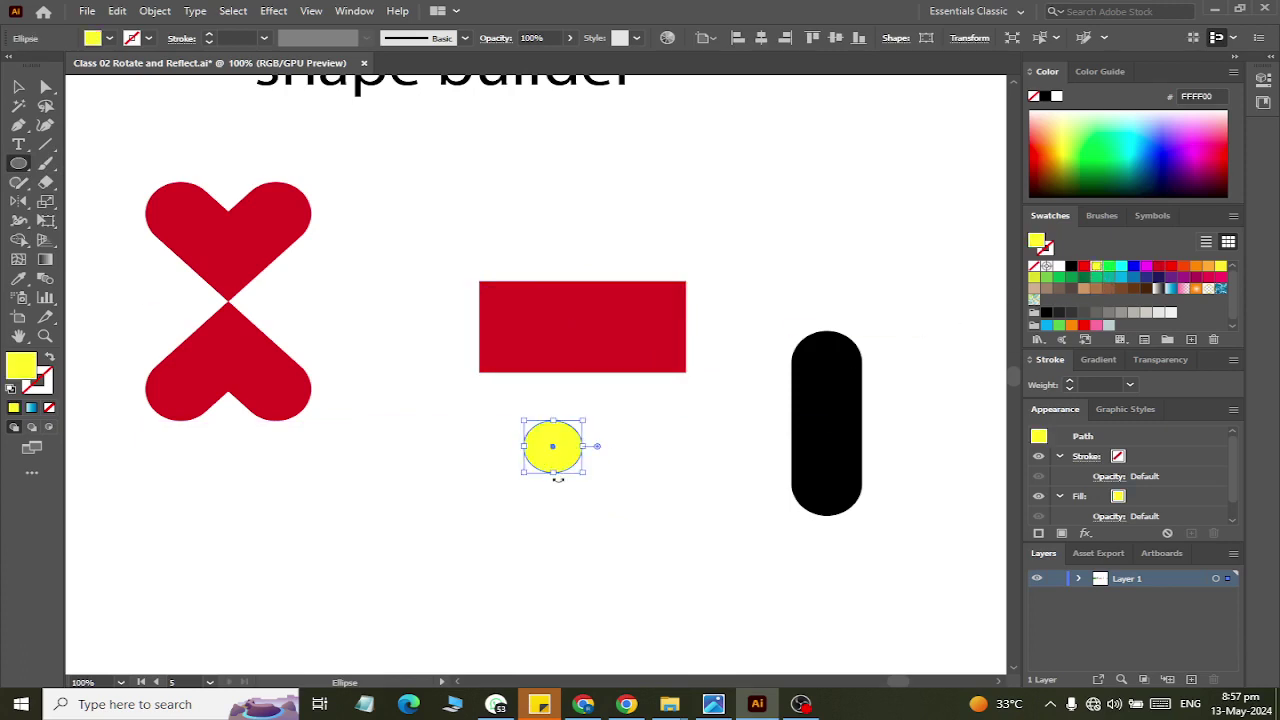
click(18, 87)
click(587, 508)
drag(568, 420, 557, 333)
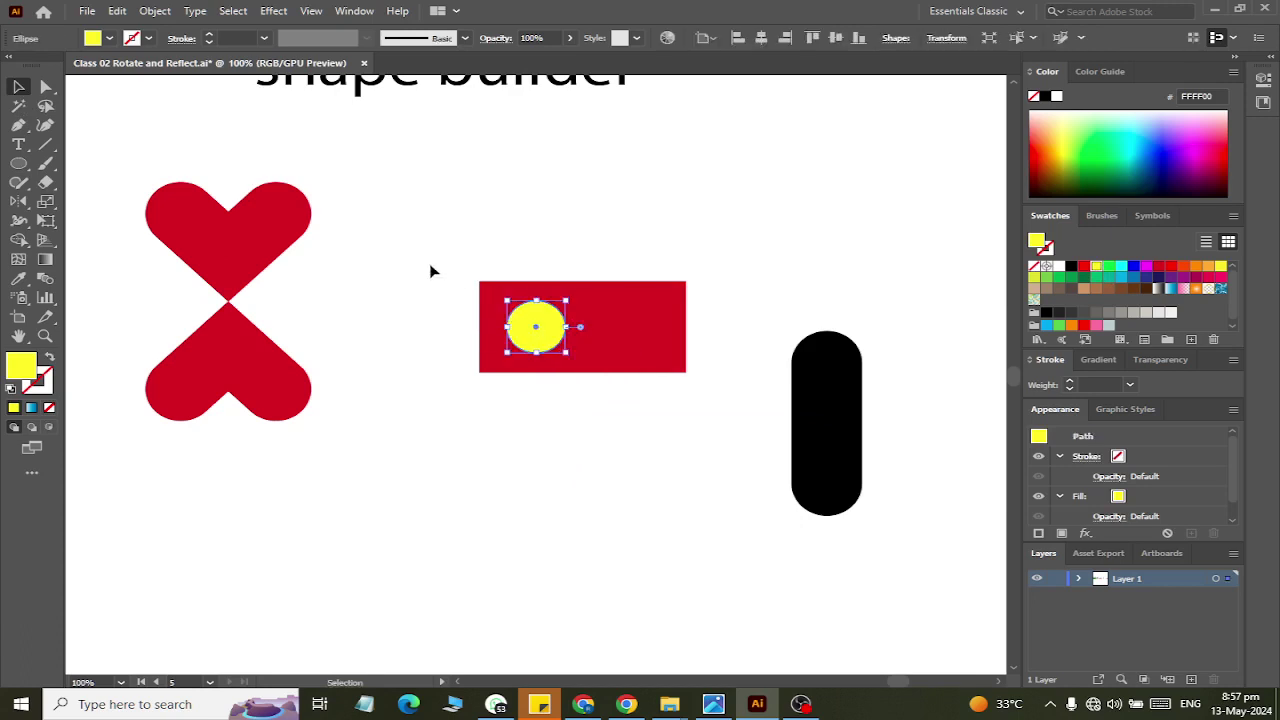
- Cut the circle out of the rectangle as a hole and move the result over the black pill
drag(435, 268, 740, 430)
click(19, 242)
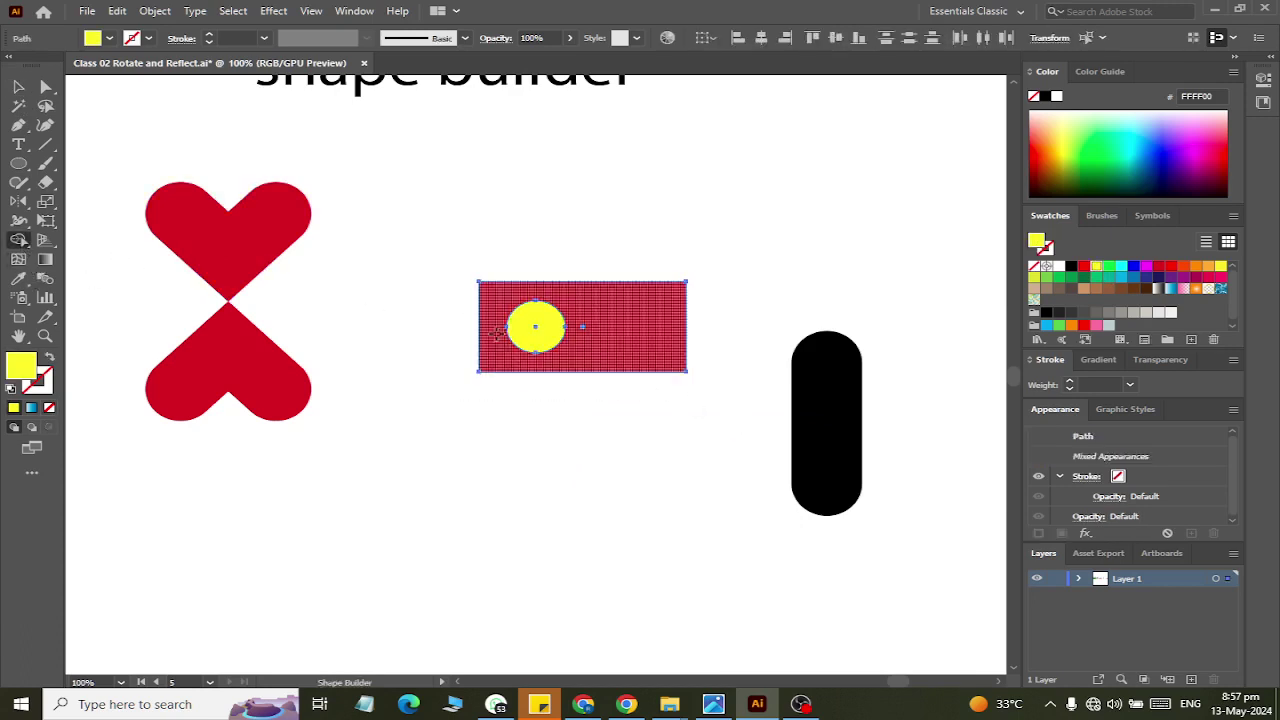
alt+click(530, 326)
click(18, 88)
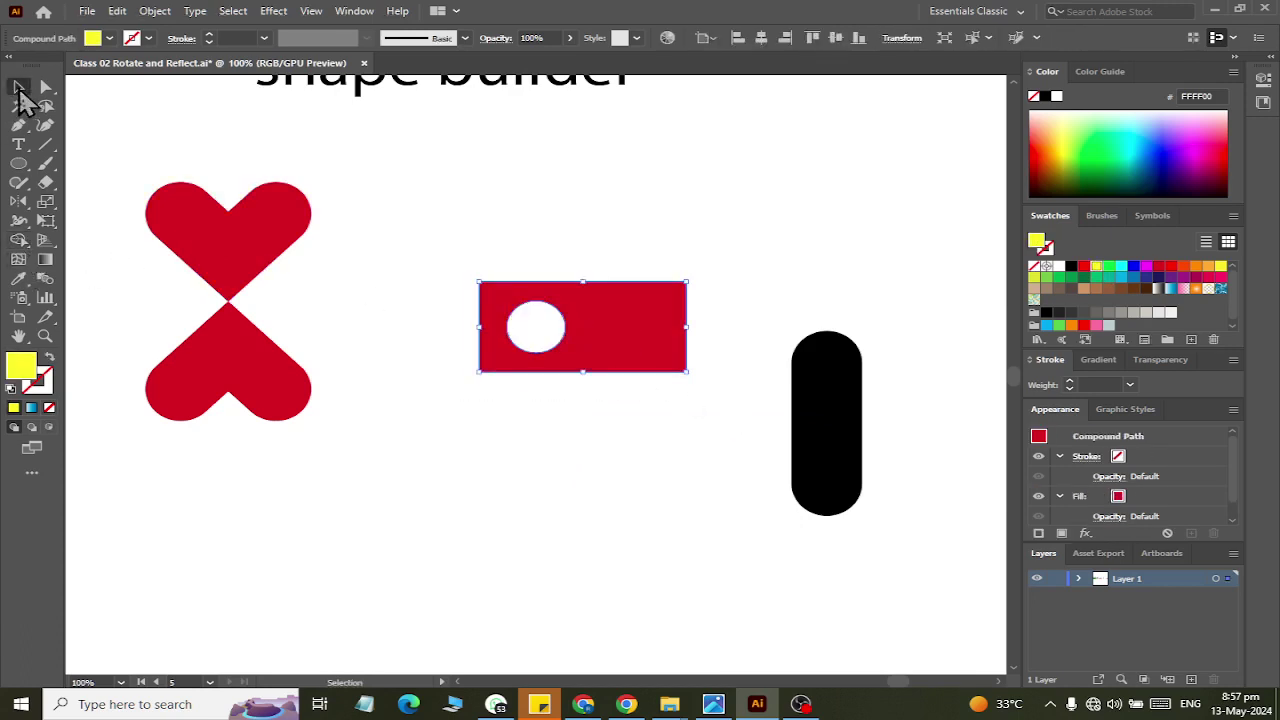
click(446, 463)
mouse_move(655, 337)
mouse_down()
mouse_move(929, 460)
mouse_move(951, 440)
mouse_up()
- Draw a large circle to the right of the hearts
click(566, 468)
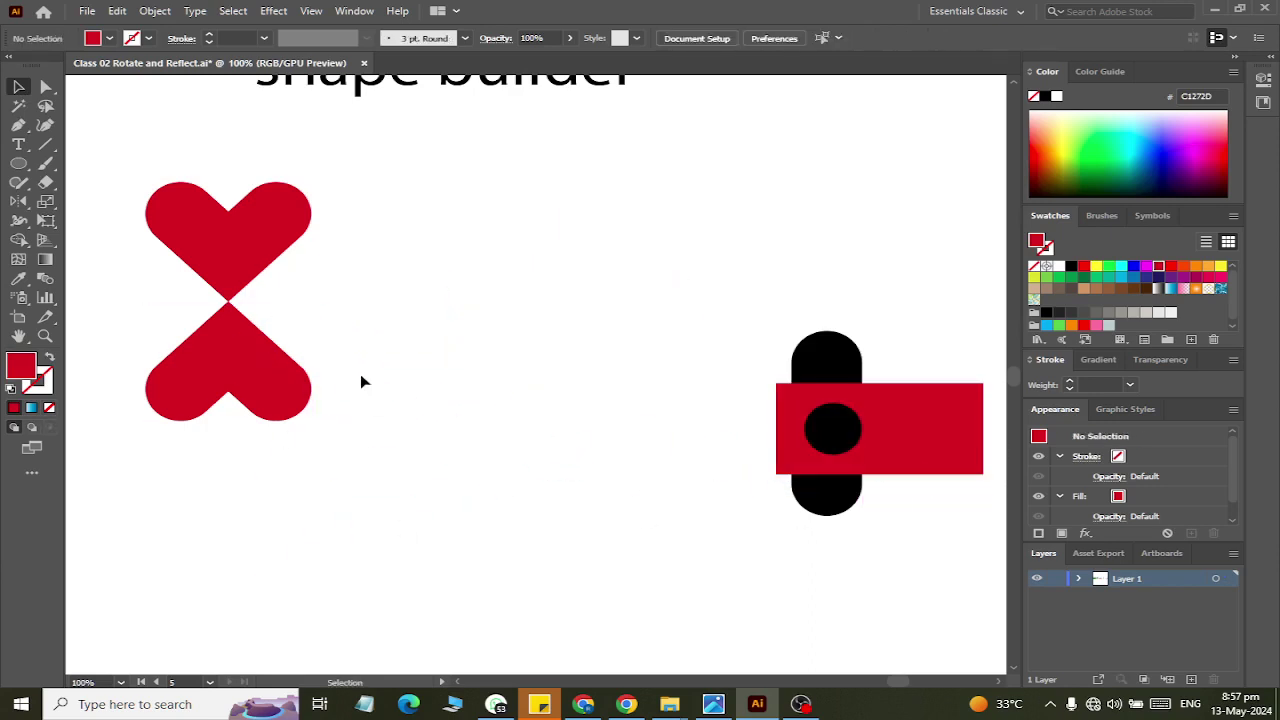
click(18, 165)
drag(386, 229, 563, 389)
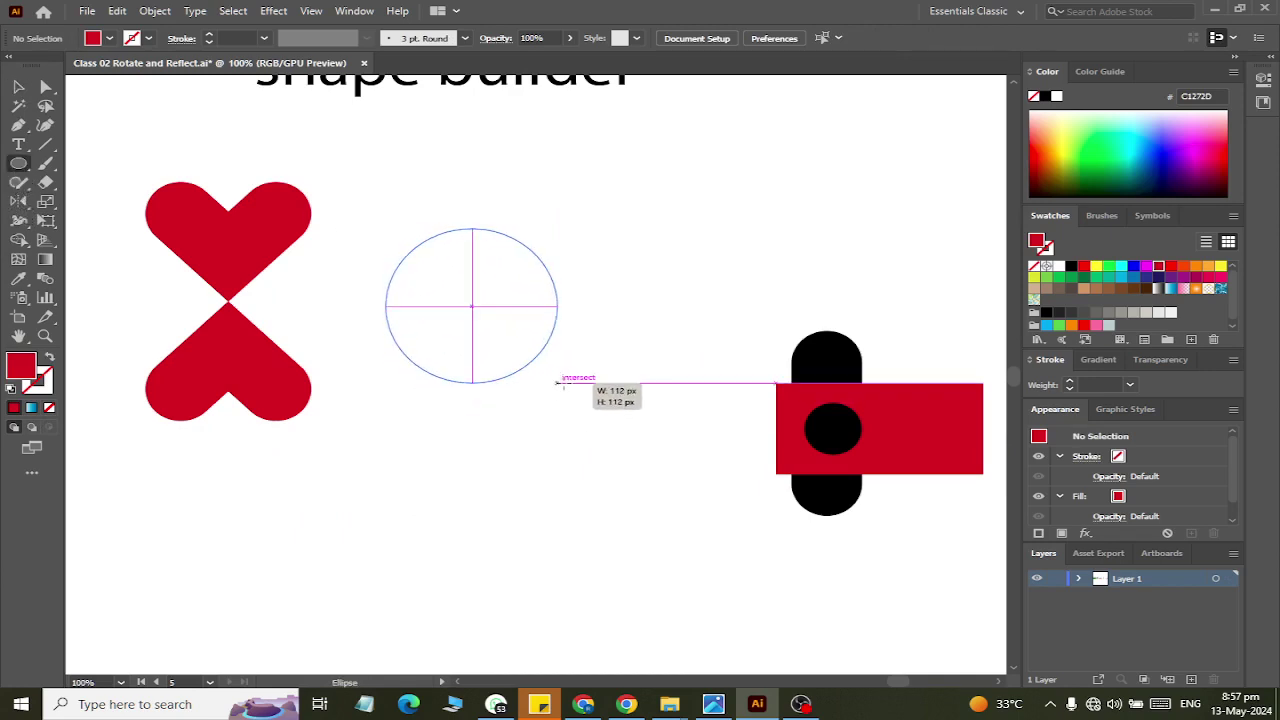
click(18, 87)
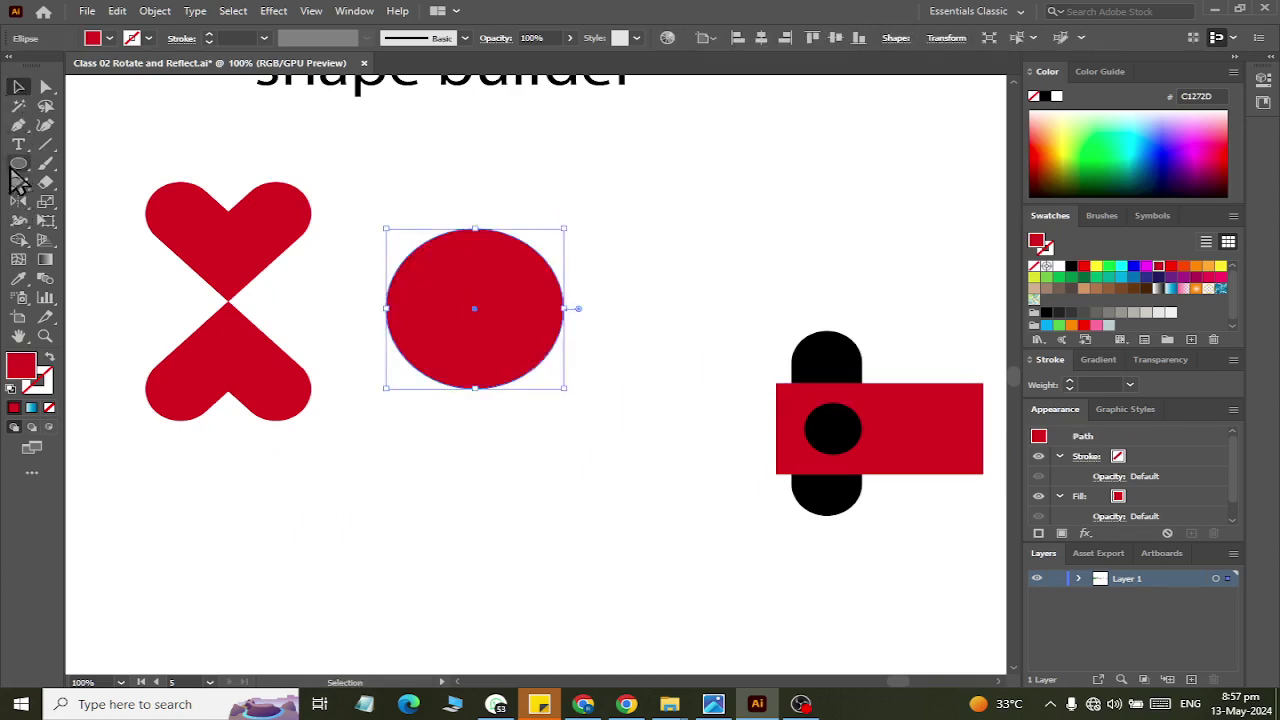
- Draw a small ear circle at the big circle's top-left, undoing a stray duplicate
click(18, 165)
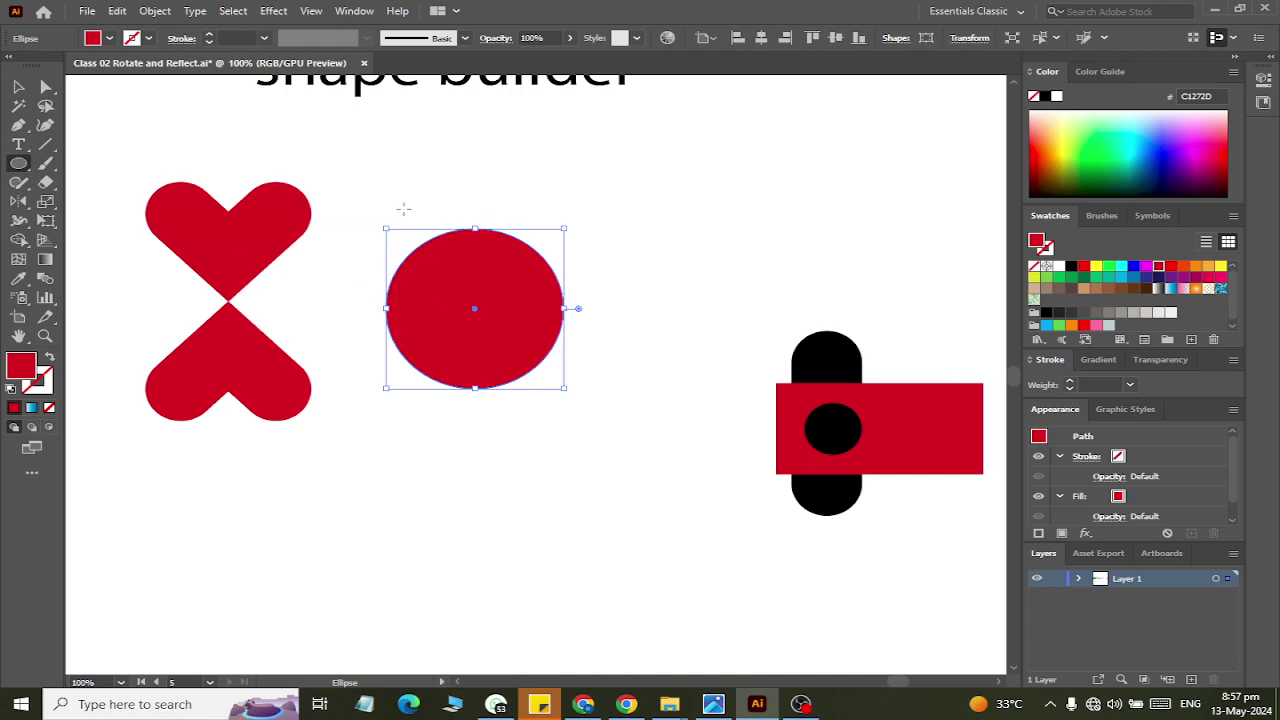
drag(400, 209, 448, 248)
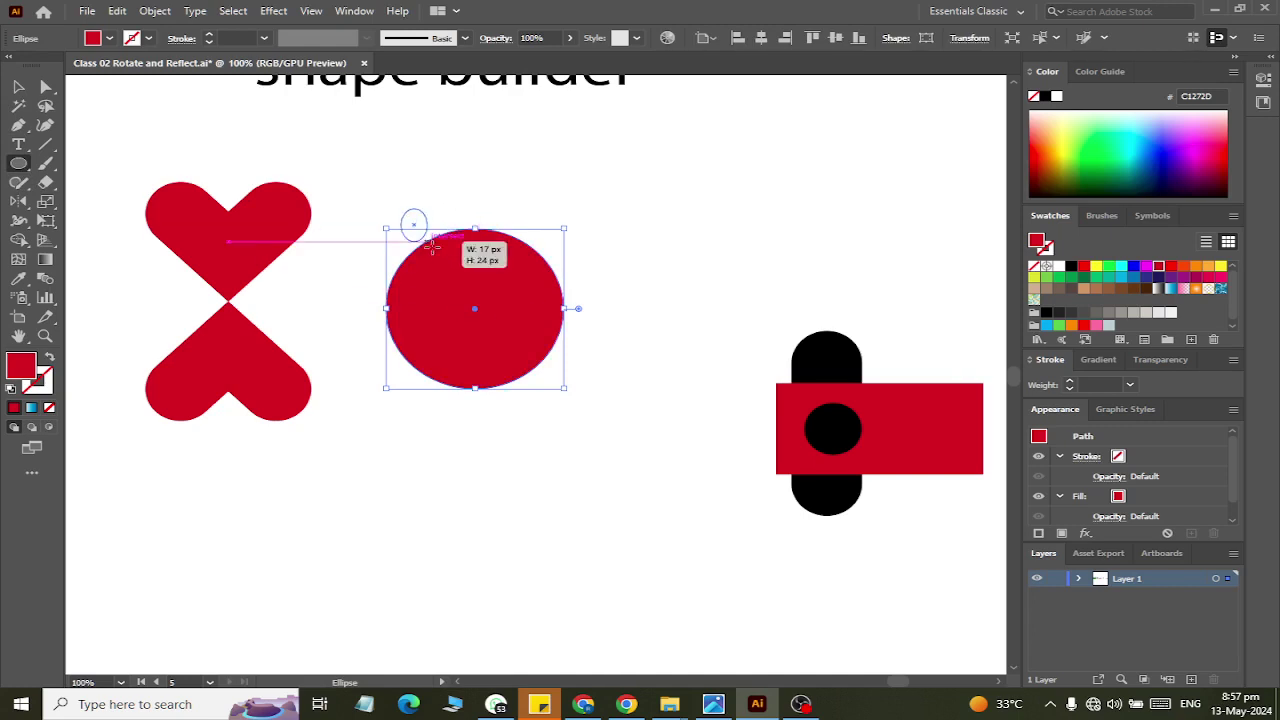
click(18, 87)
click(509, 171)
drag(423, 220, 585, 254)
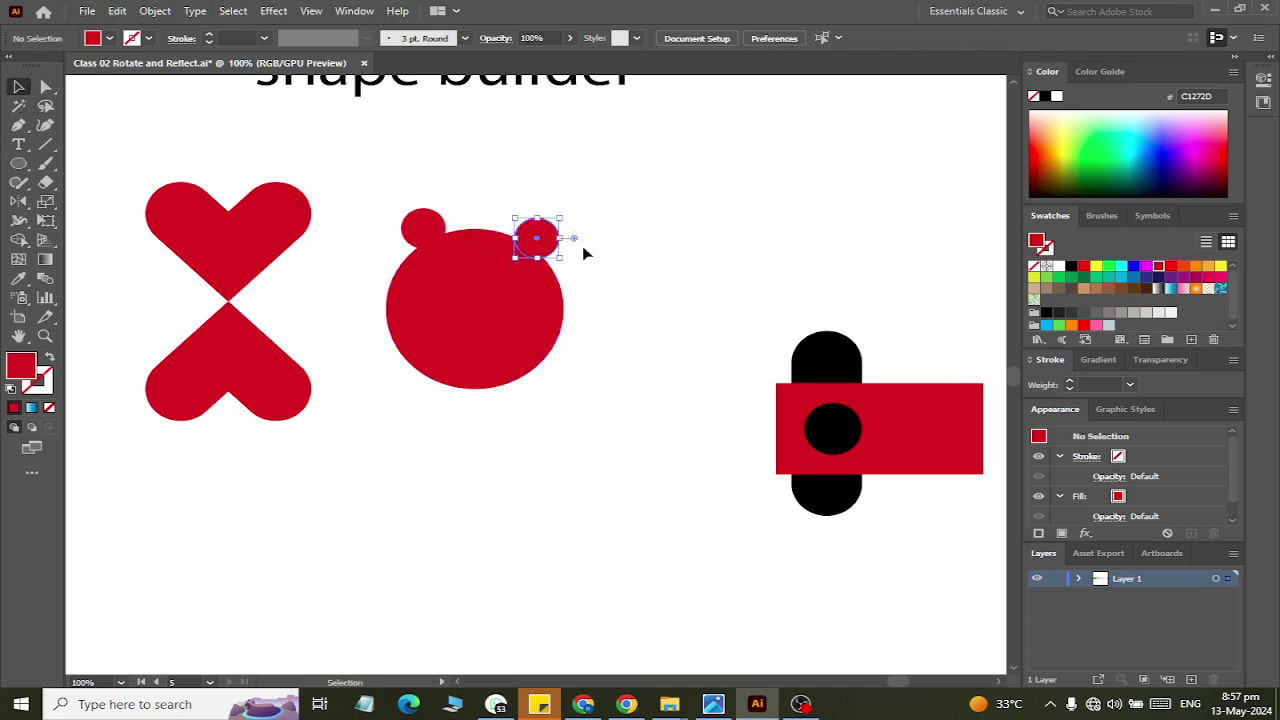
key(ctrl+z)
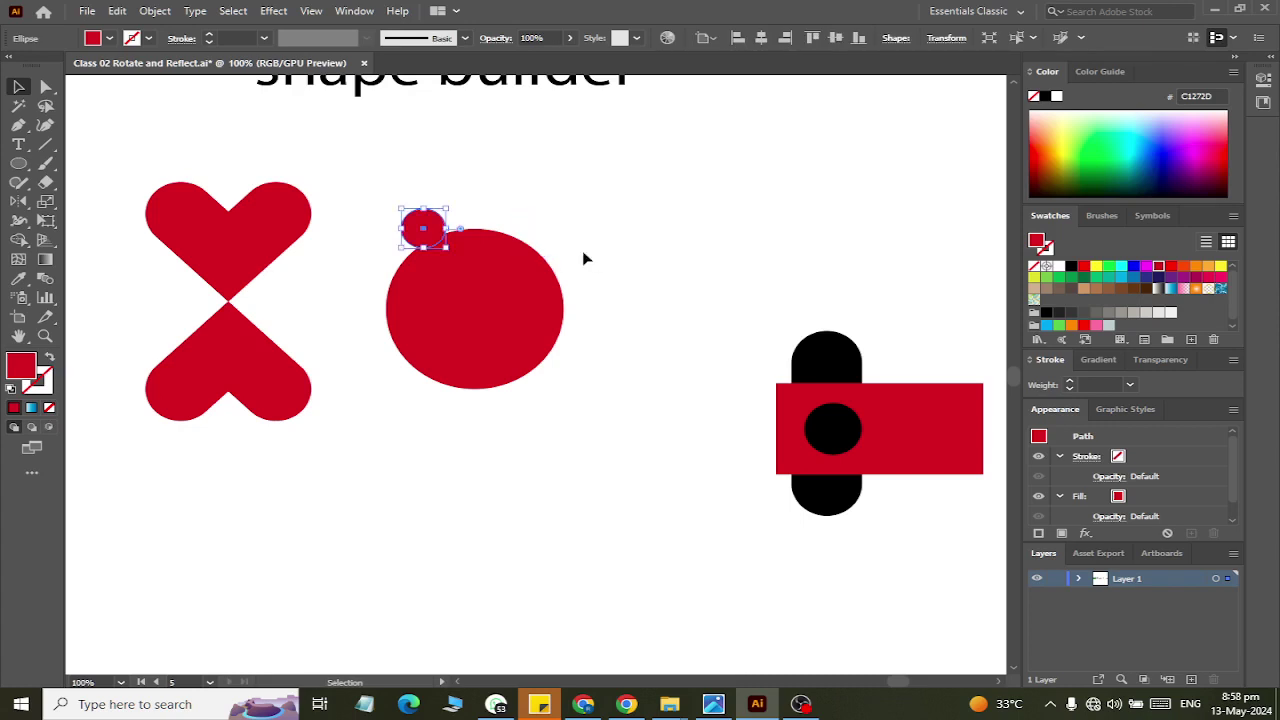
- Mirror a copy of the ear across a vertical axis to the top-right
click(18, 201)
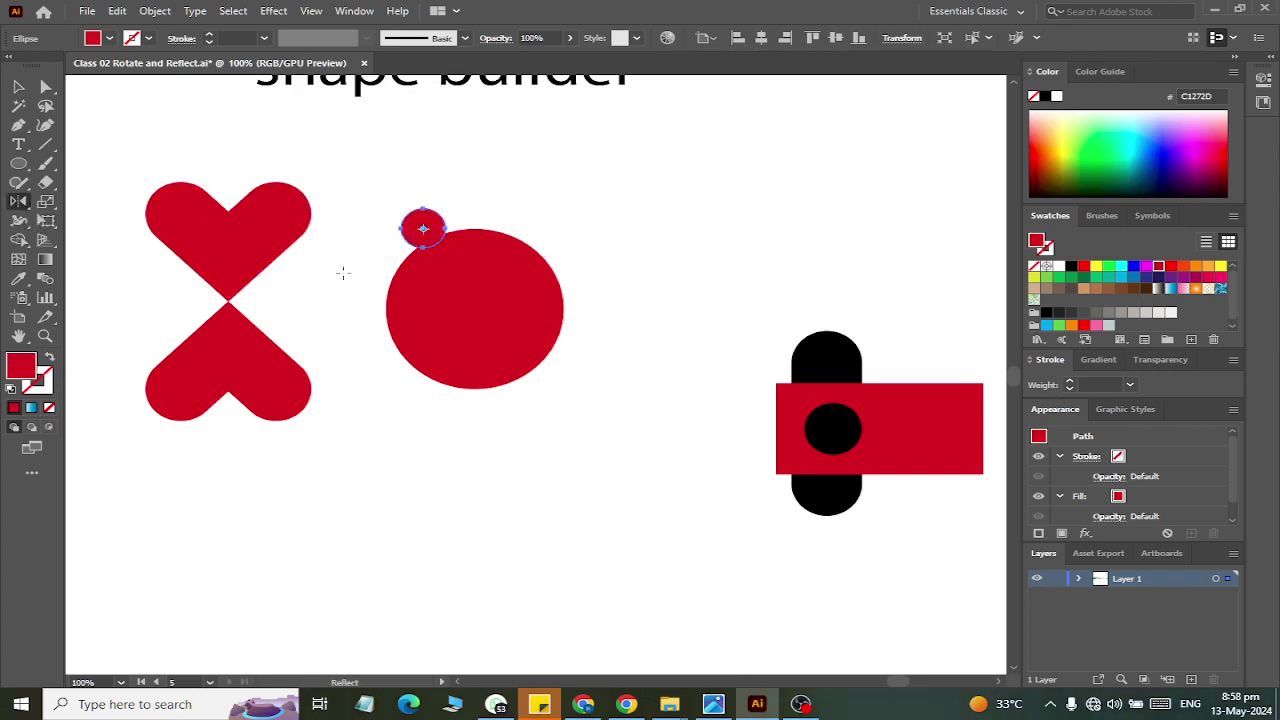
alt+click(474, 309)
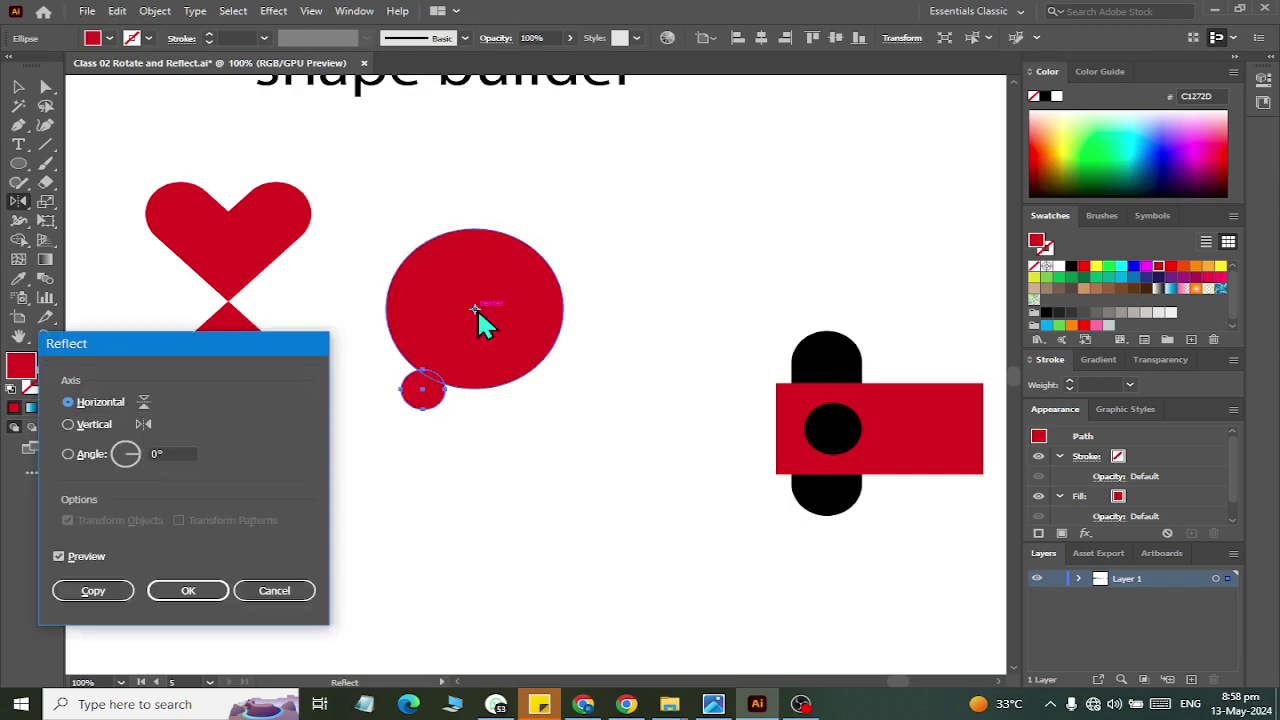
click(68, 424)
click(100, 592)
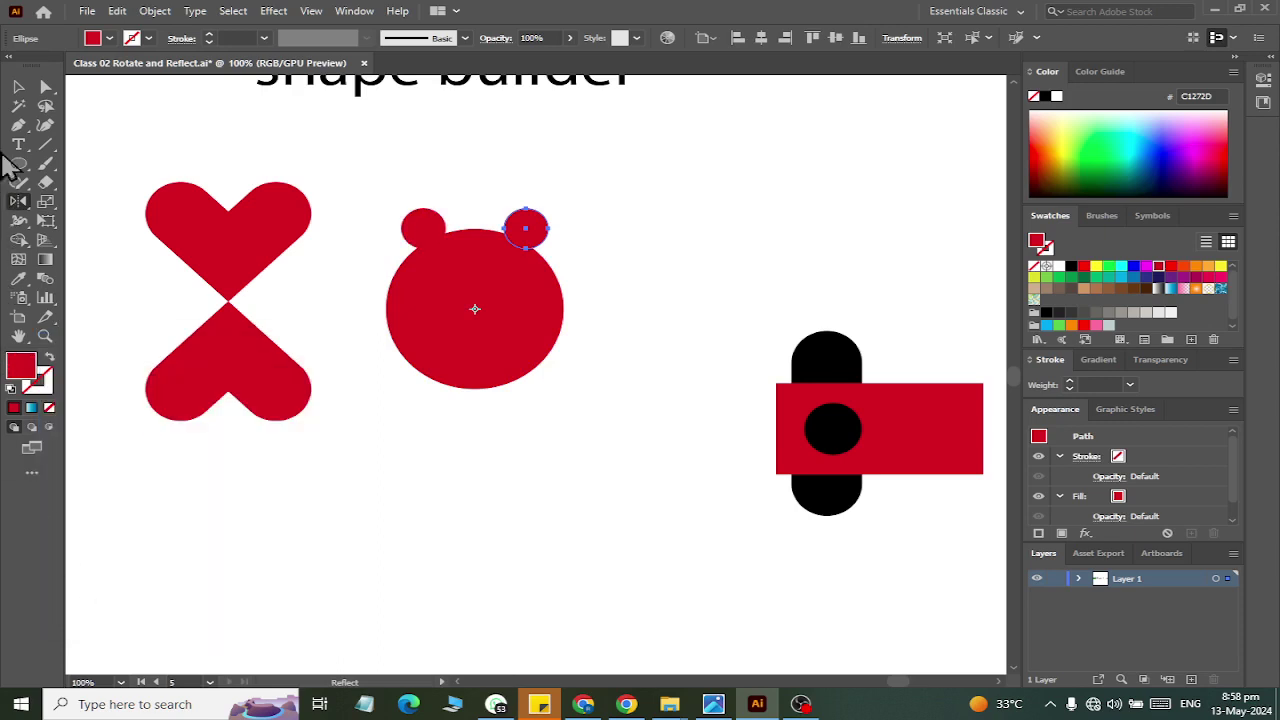
- Merge the big circle and both ears into one bear-head shape with Shape Builder
click(18, 86)
click(431, 488)
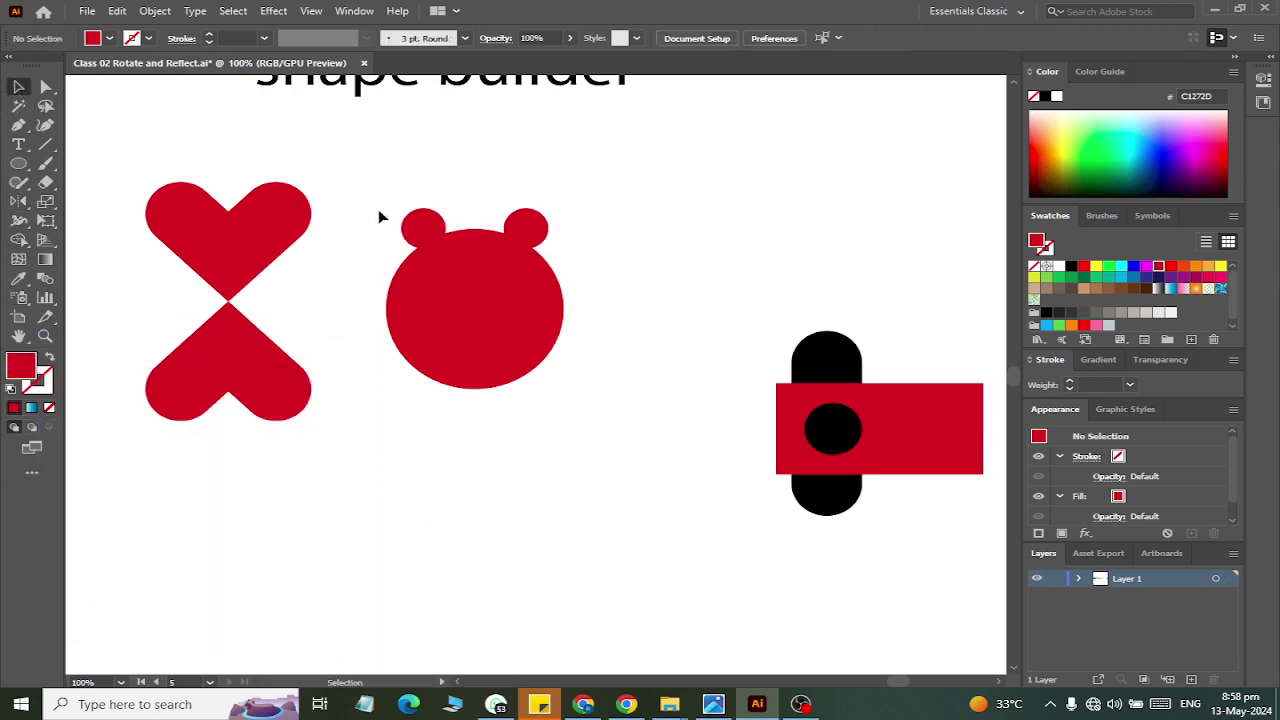
drag(379, 210, 607, 481)
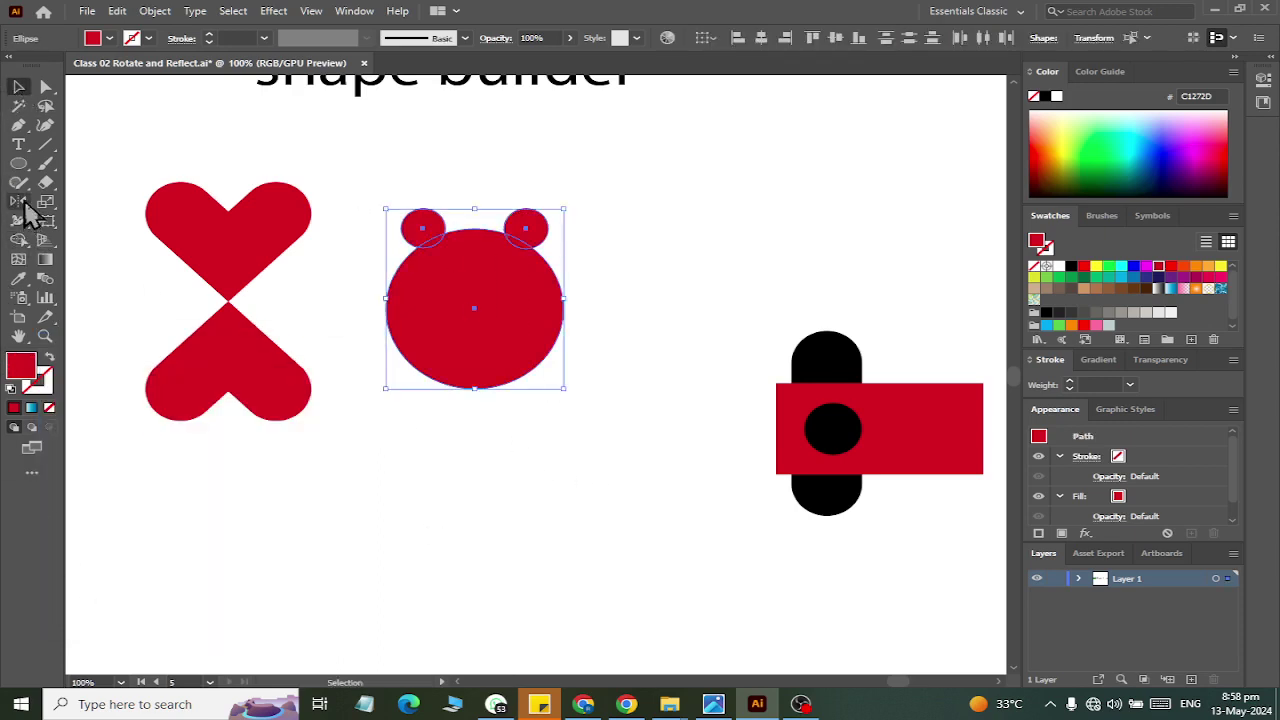
click(19, 240)
drag(455, 292, 433, 222)
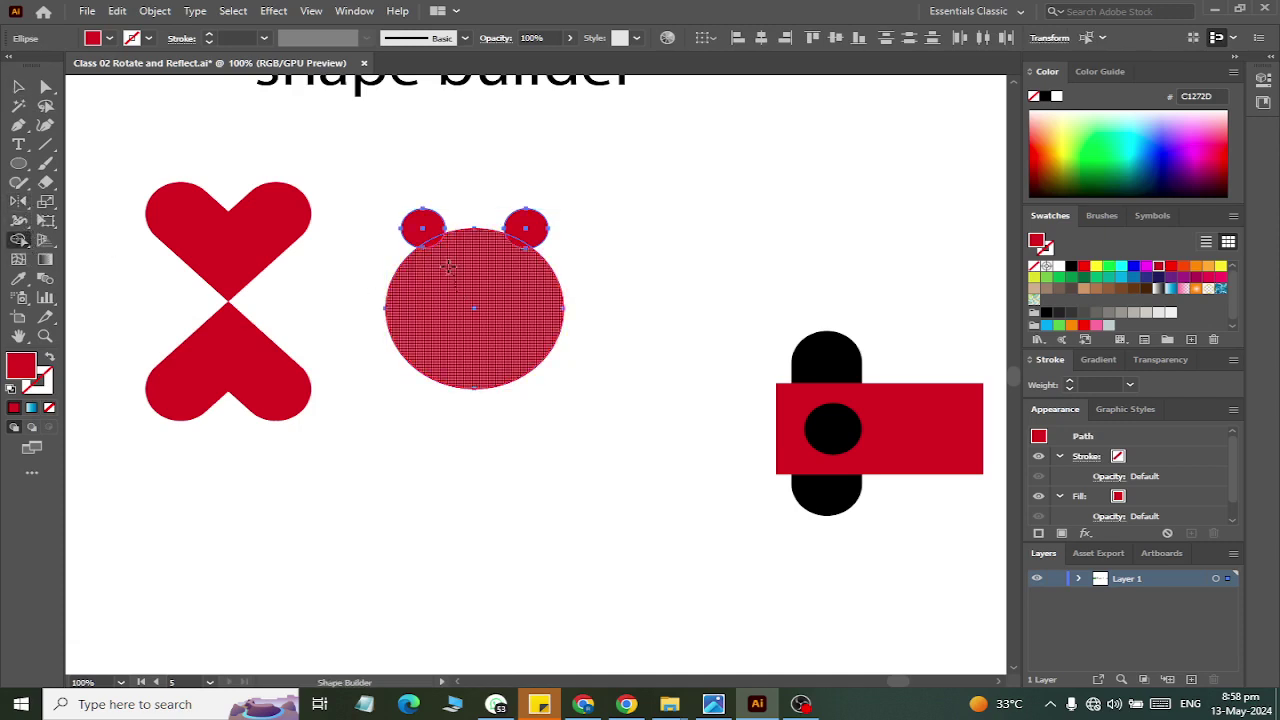
drag(480, 298, 524, 228)
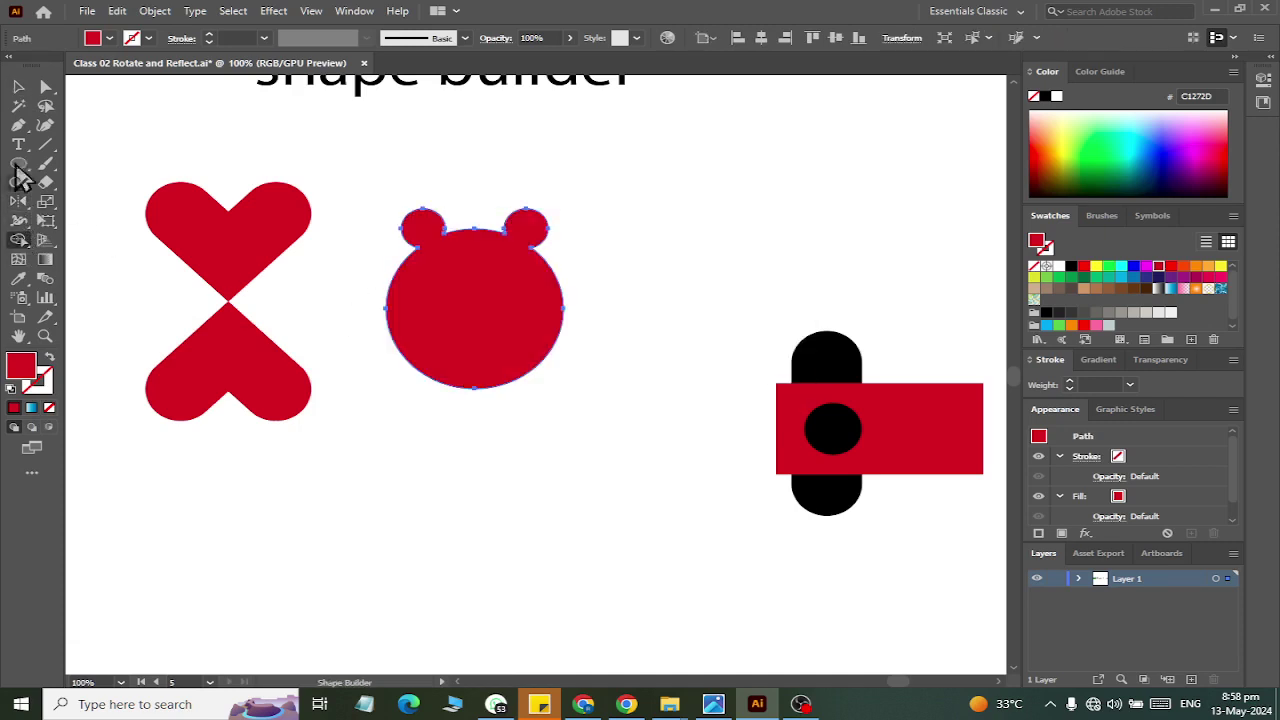
click(18, 87)
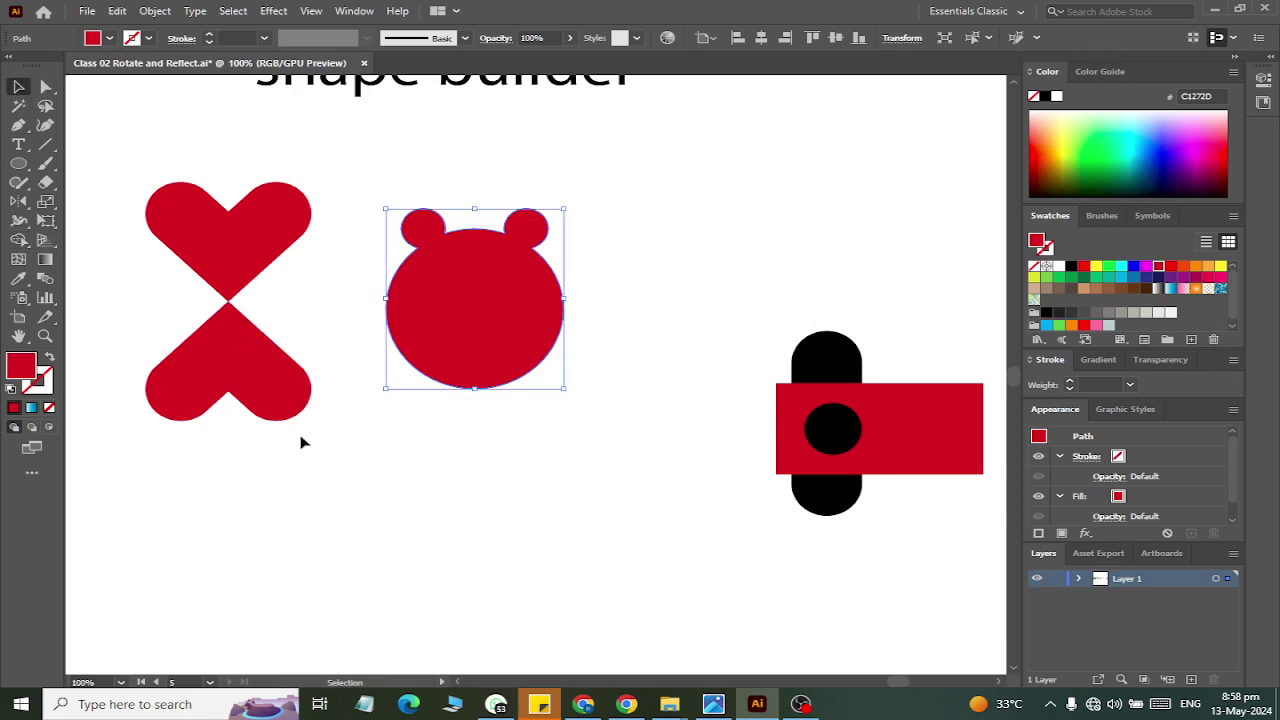
click(302, 443)
click(18, 163)
- Draw a thin ellipse and convert its left and right anchors into sharp corners
mouse_move(398, 488)
mouse_down()
mouse_move(510, 503)
mouse_move(491, 507)
mouse_up()
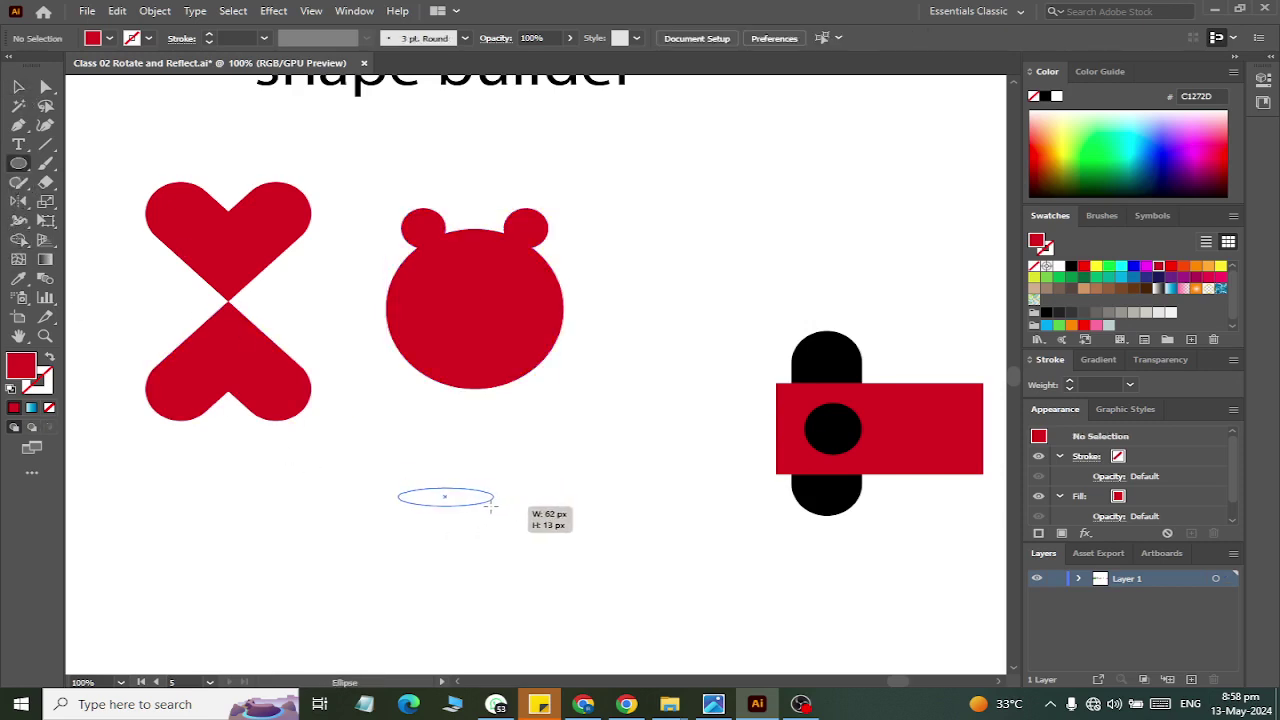
click(46, 88)
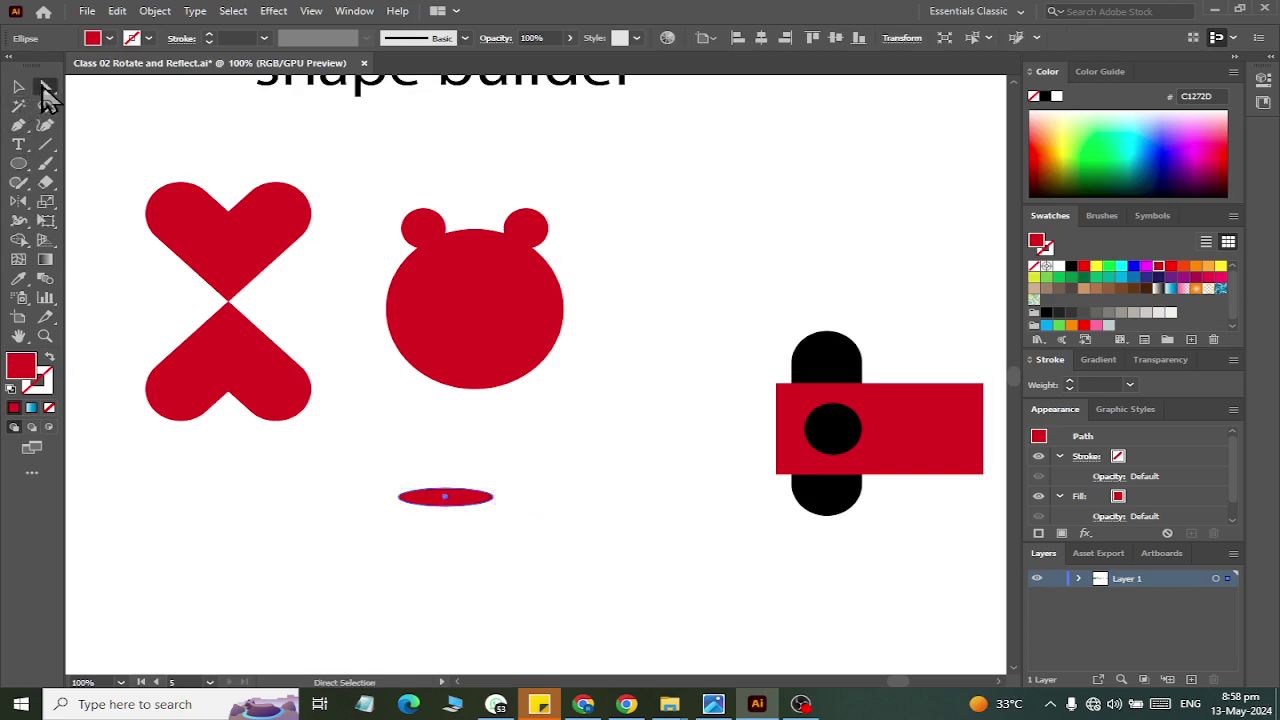
click(493, 497)
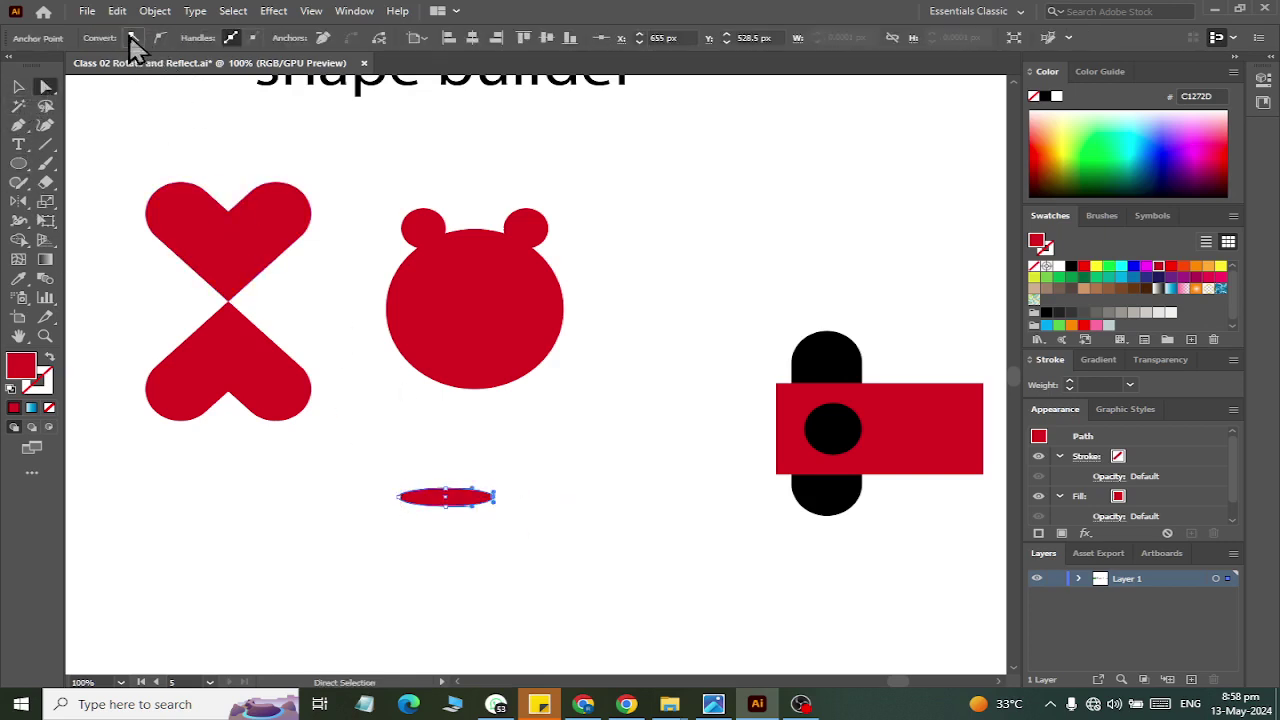
click(133, 37)
click(397, 497)
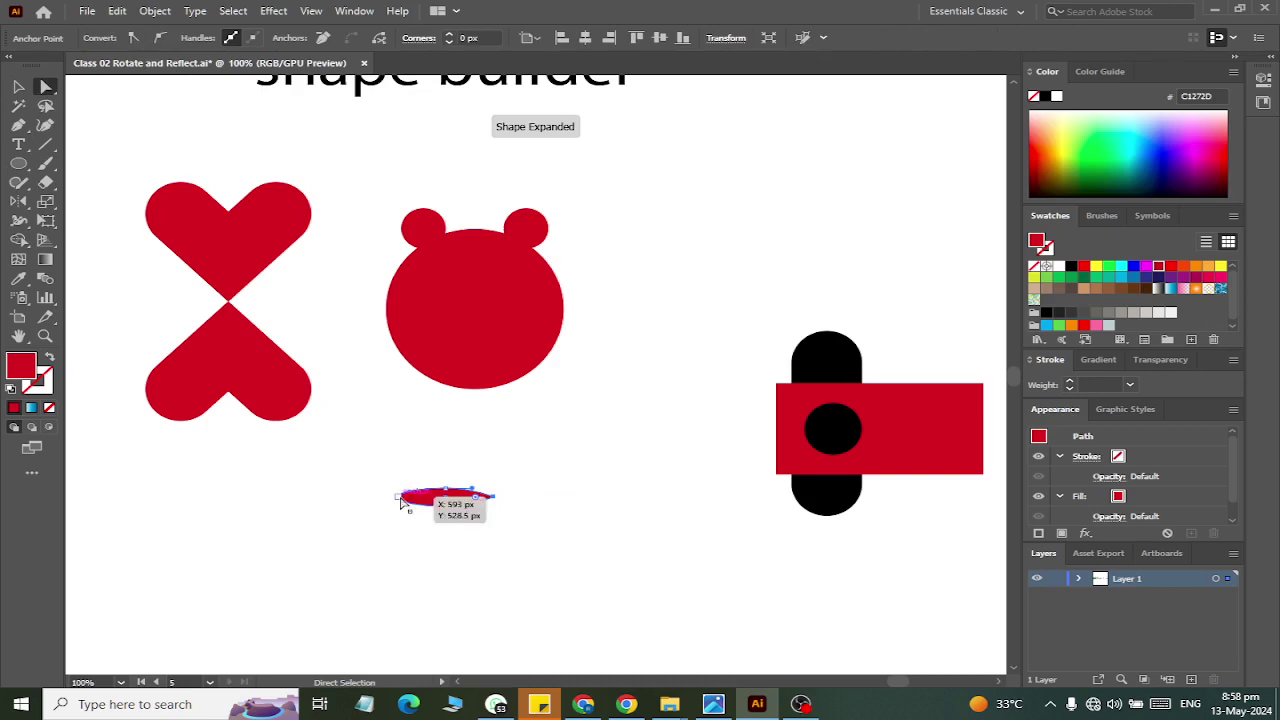
click(133, 37)
scroll(429, 437, up, 2)
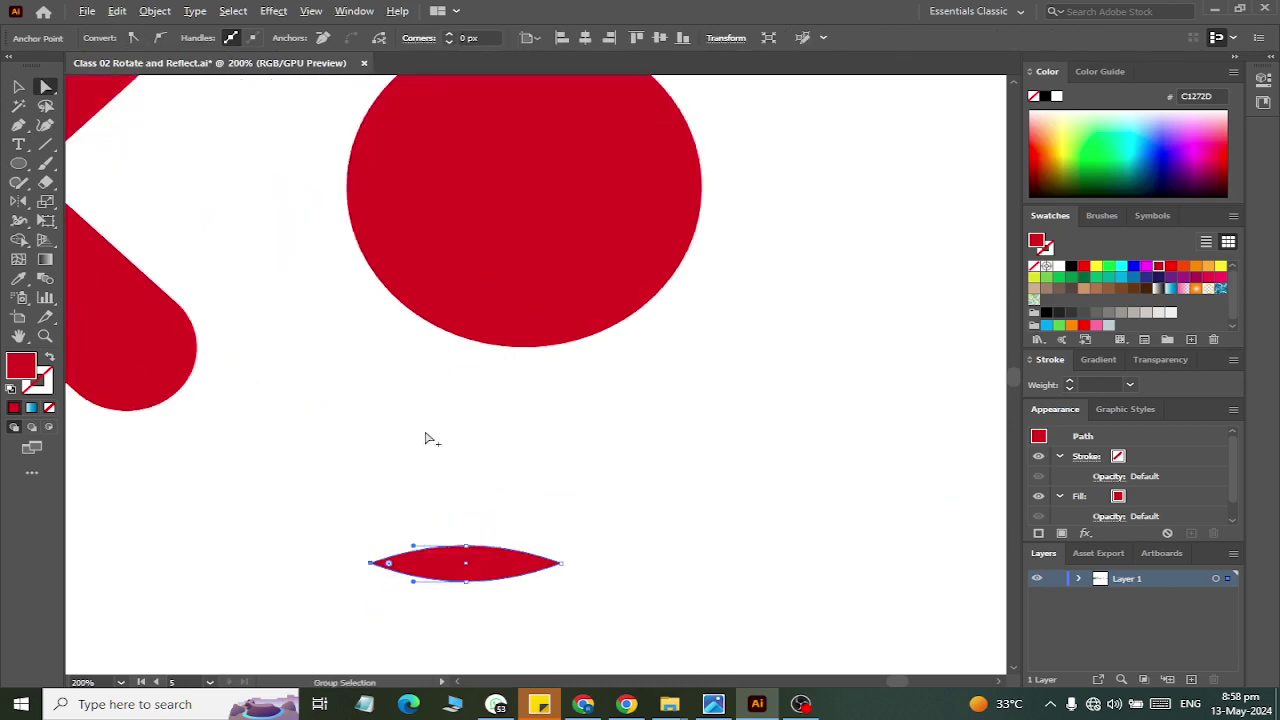
scroll(432, 450, down, 1)
- Nudge the pointed shape down and tilt its top curve into a lip shape
click(491, 534)
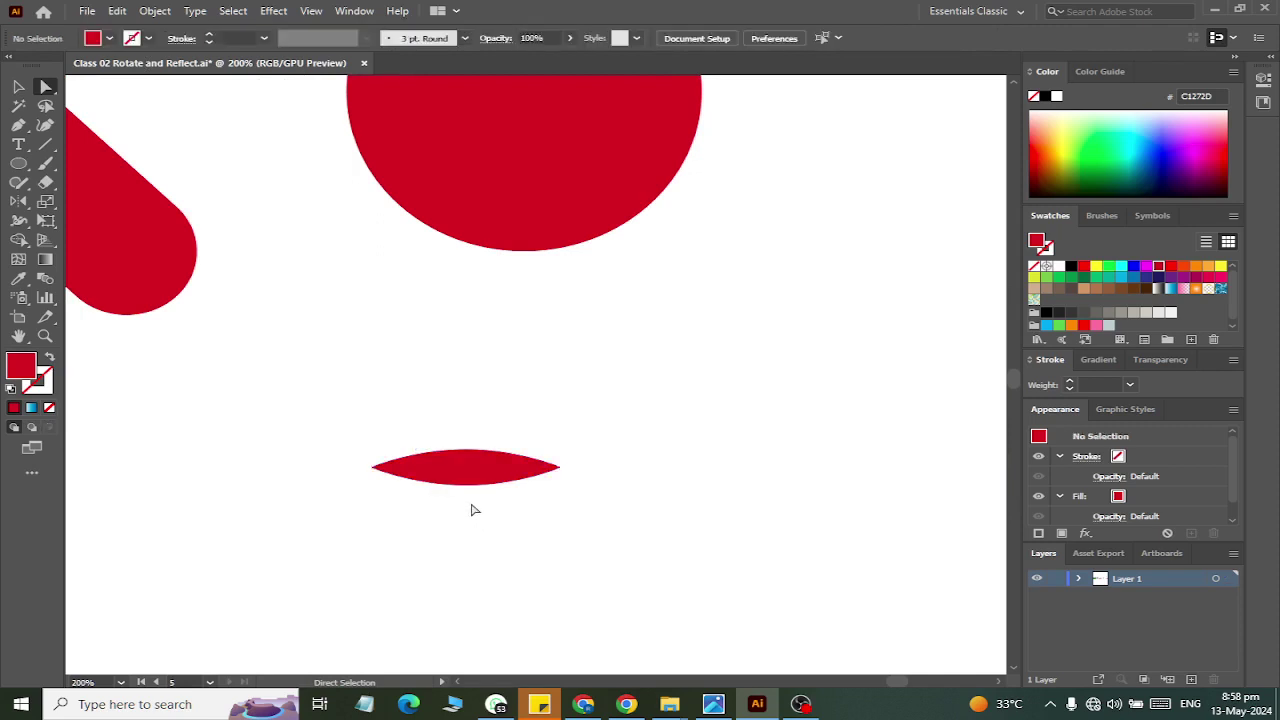
scroll(465, 520, up, 1)
scroll(466, 480, down, 2)
click(465, 424)
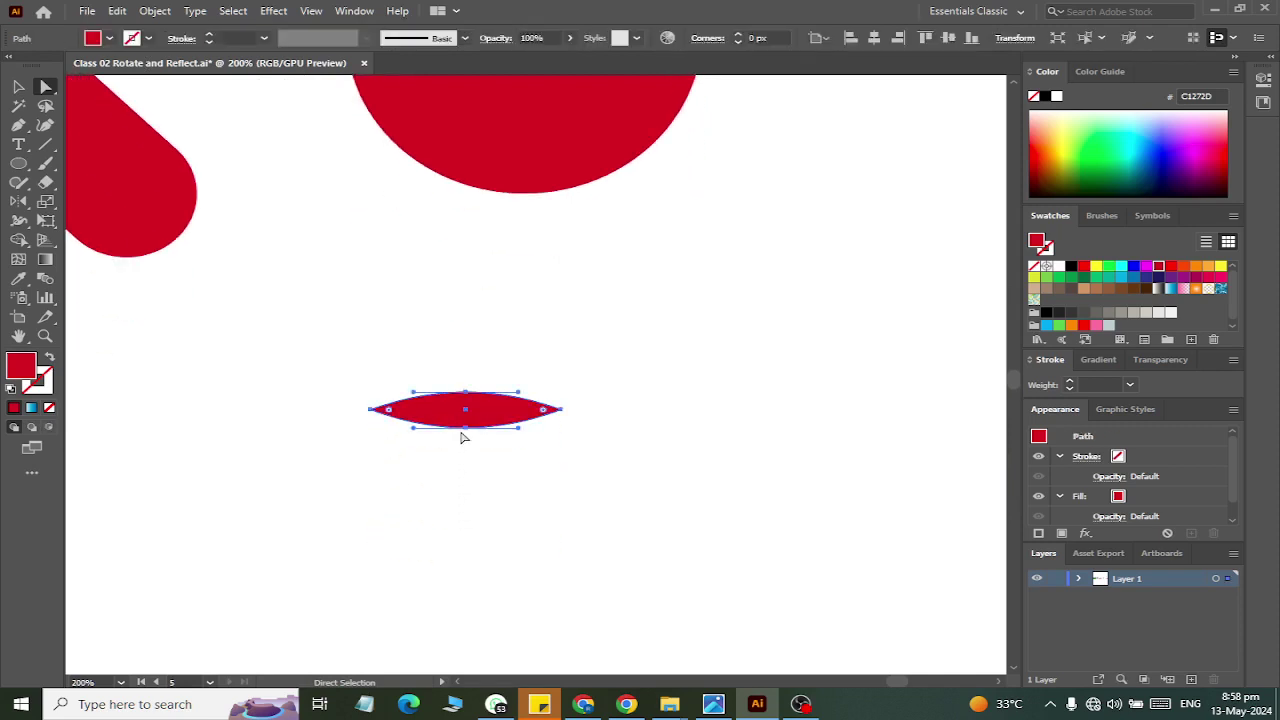
drag(466, 428, 466, 461)
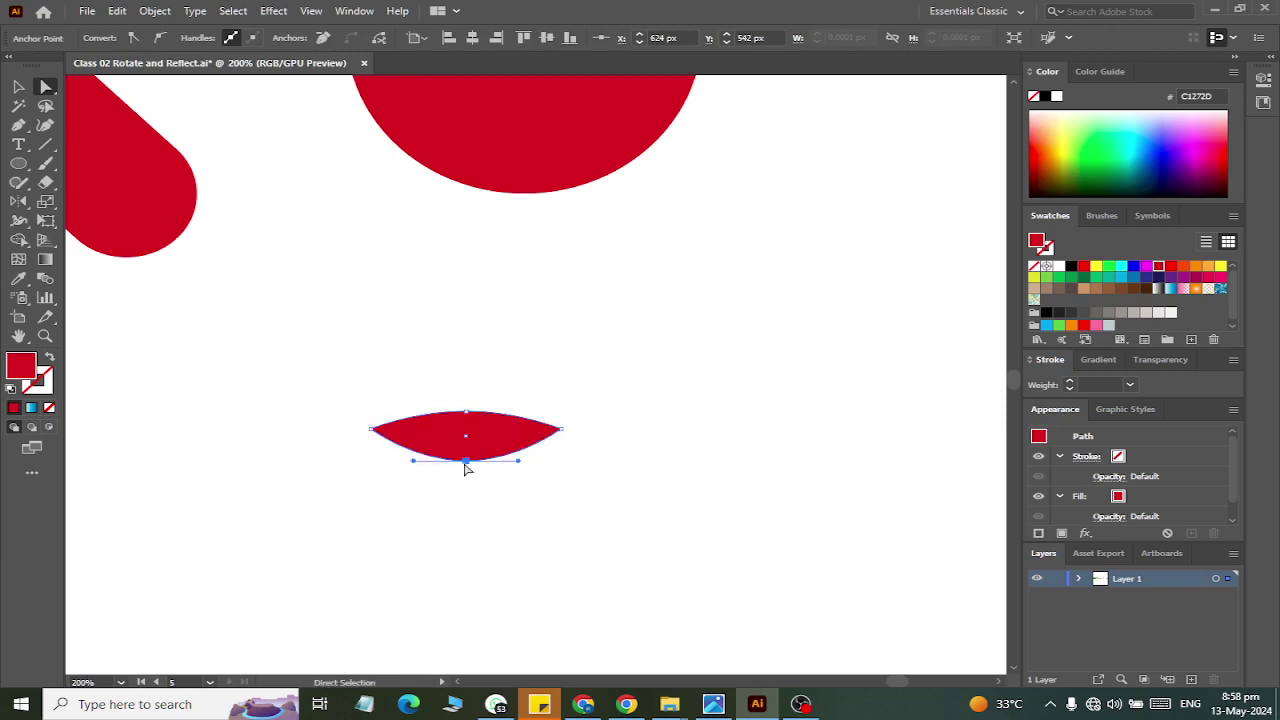
click(466, 411)
scroll(466, 411, up, 4)
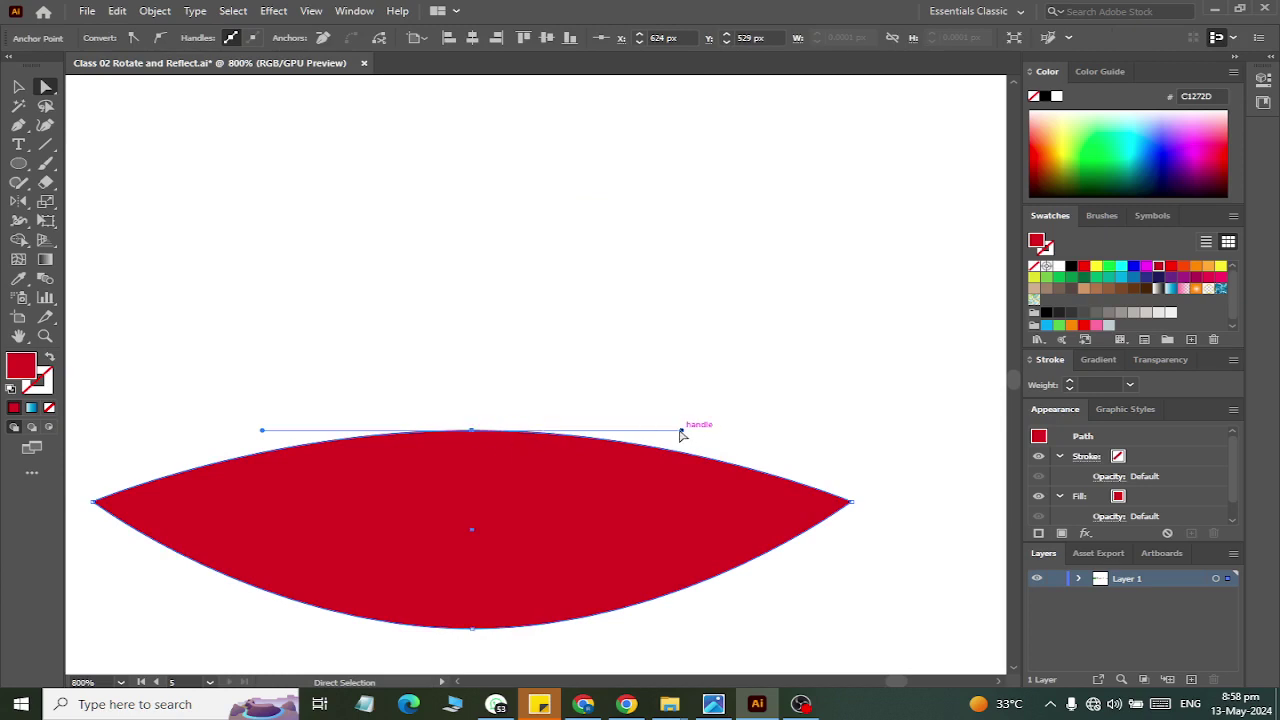
drag(681, 432, 655, 463)
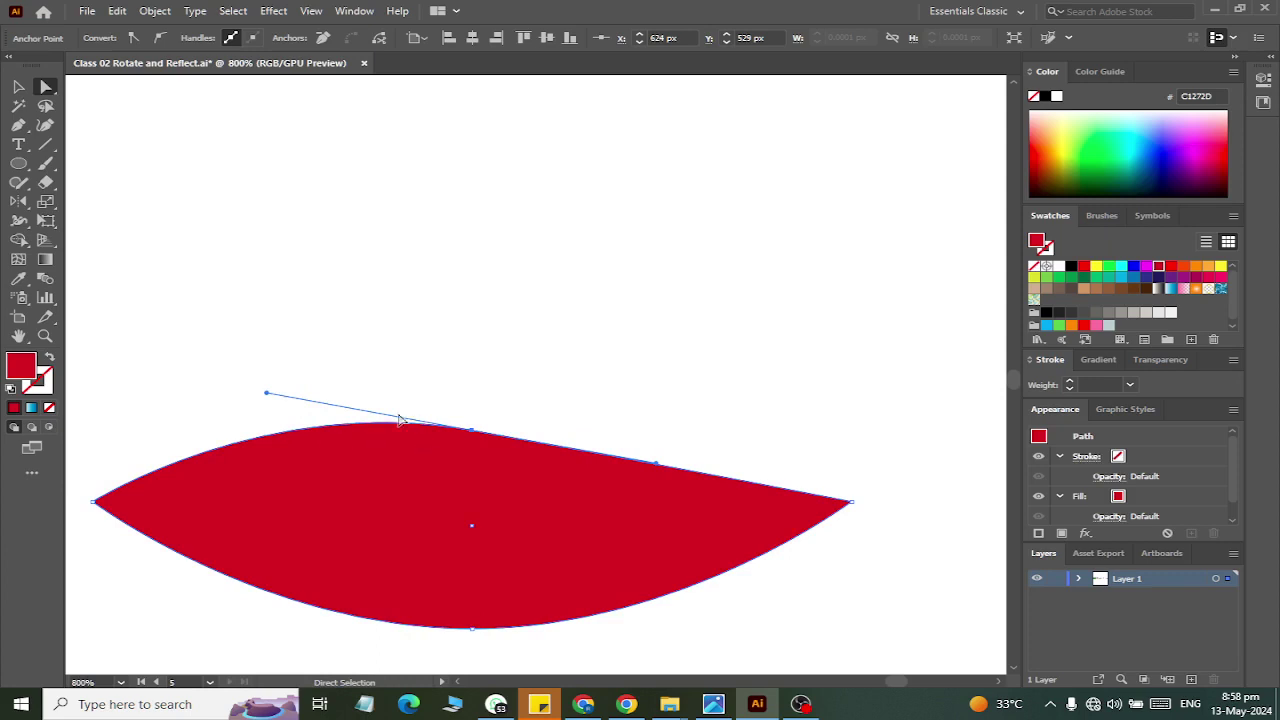
- Move the lip shape into the middle of the bear face
click(18, 87)
click(334, 197)
scroll(420, 250, down, 3)
scroll(430, 285, down, 2)
scroll(412, 298, down, 3)
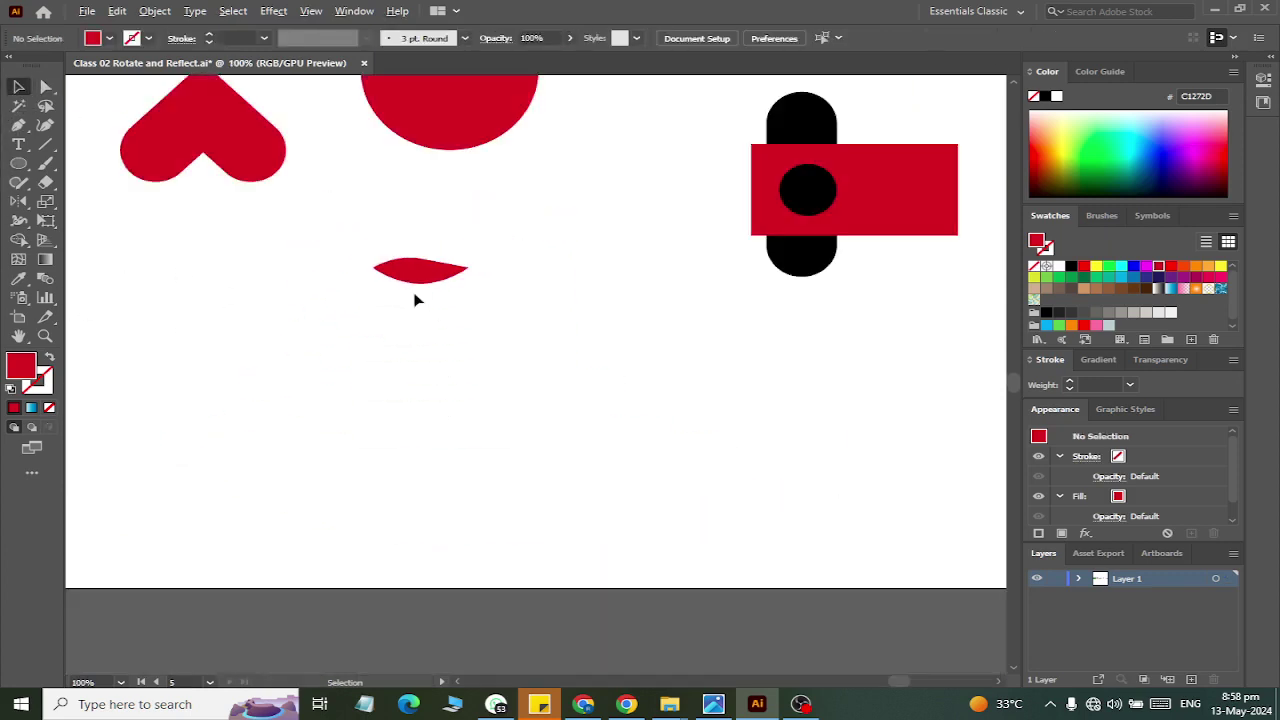
scroll(415, 270, up, 2)
drag(418, 371, 452, 192)
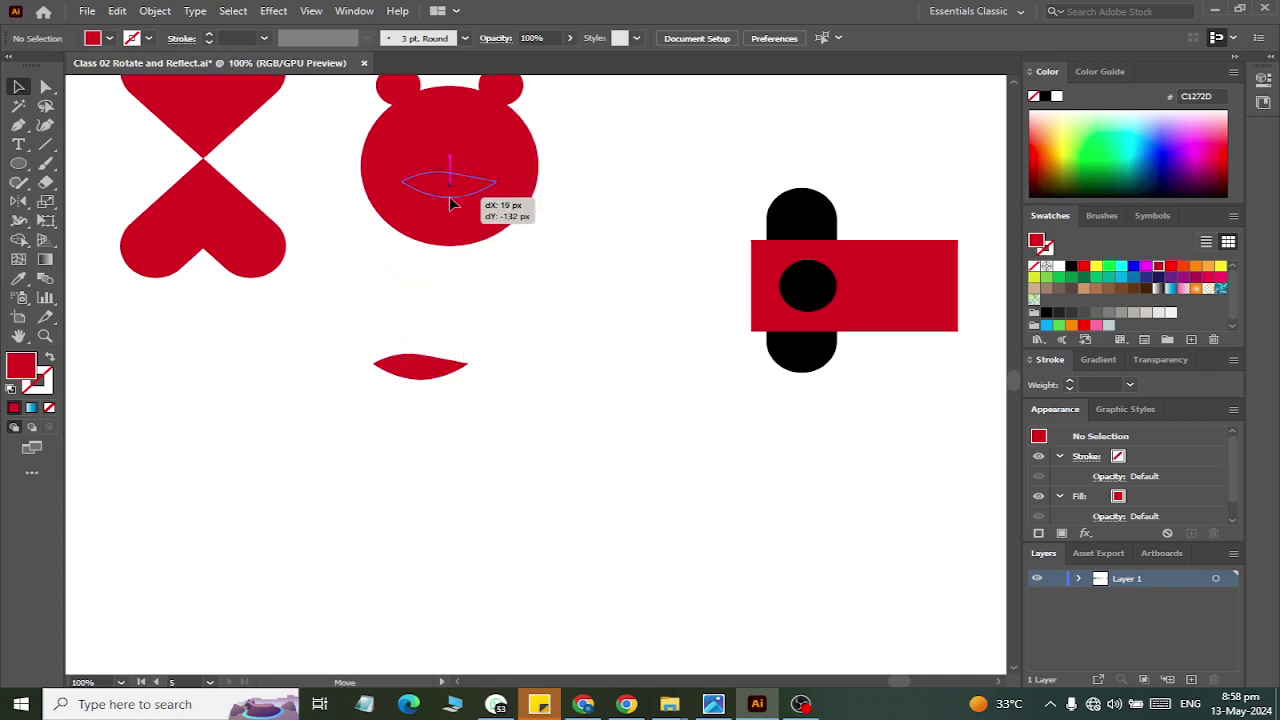
- Give the lip shape a light grey fill
click(1170, 313)
click(527, 343)
scroll(527, 343, up, 2)
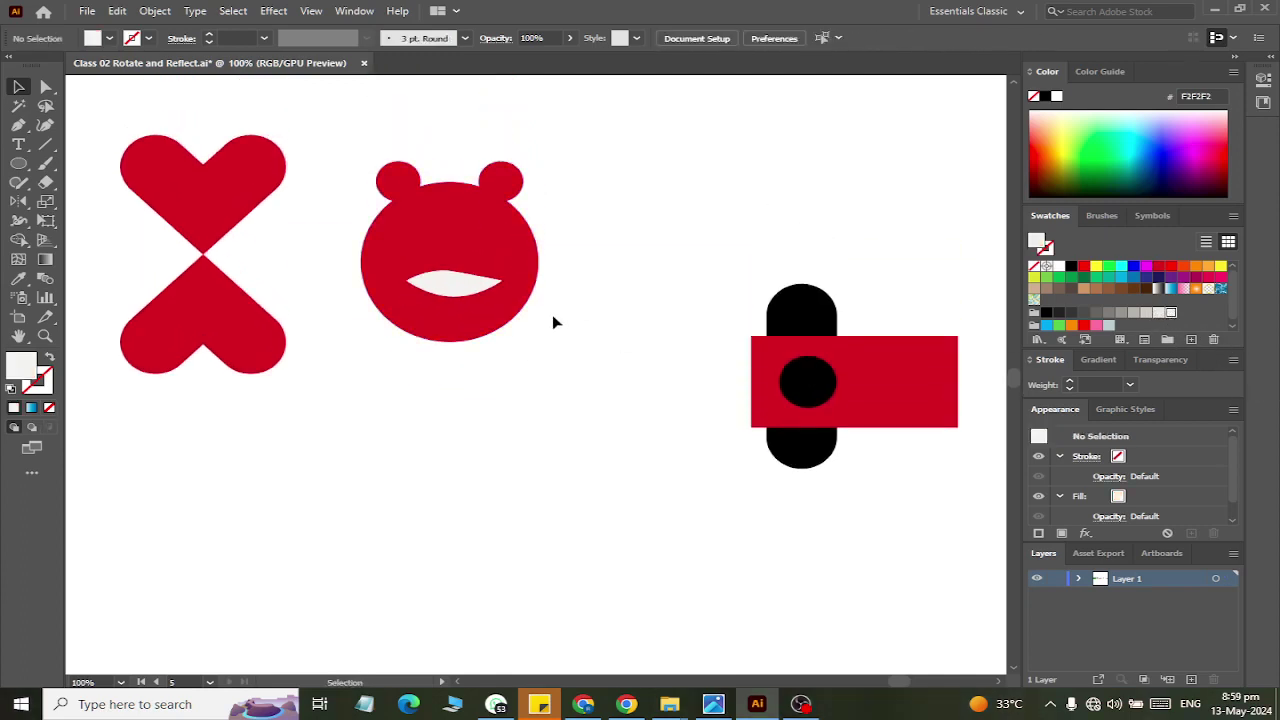
- Draw a small ellipse below the hearts and sharpen its side anchors into an eye shape
drag(18, 163, 95, 210)
drag(217, 452, 262, 469)
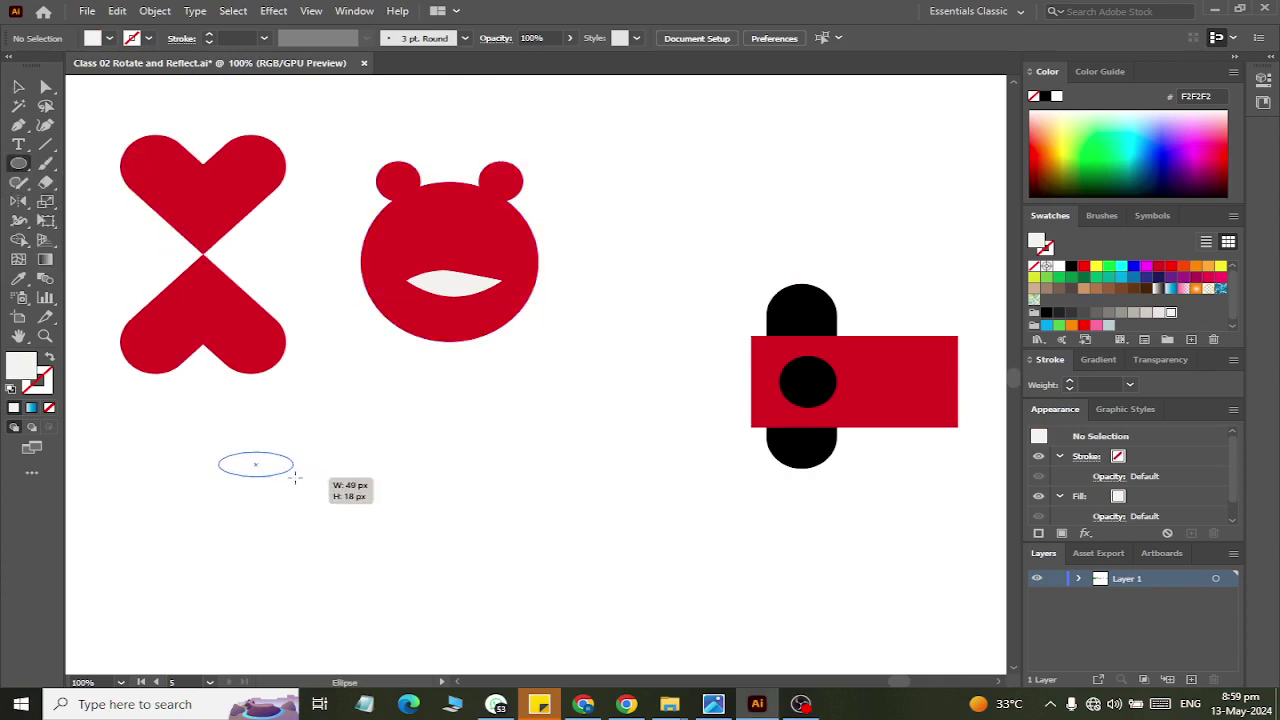
scroll(229, 461, up, 3)
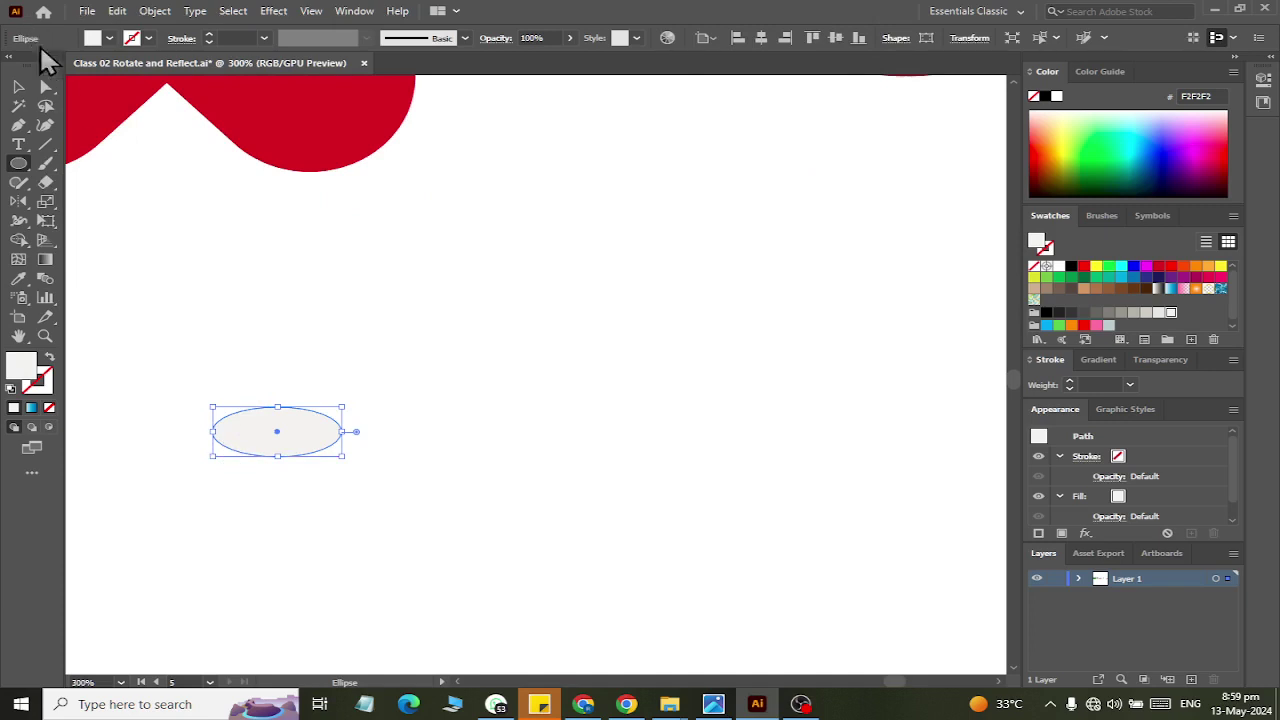
click(45, 87)
drag(395, 390, 330, 498)
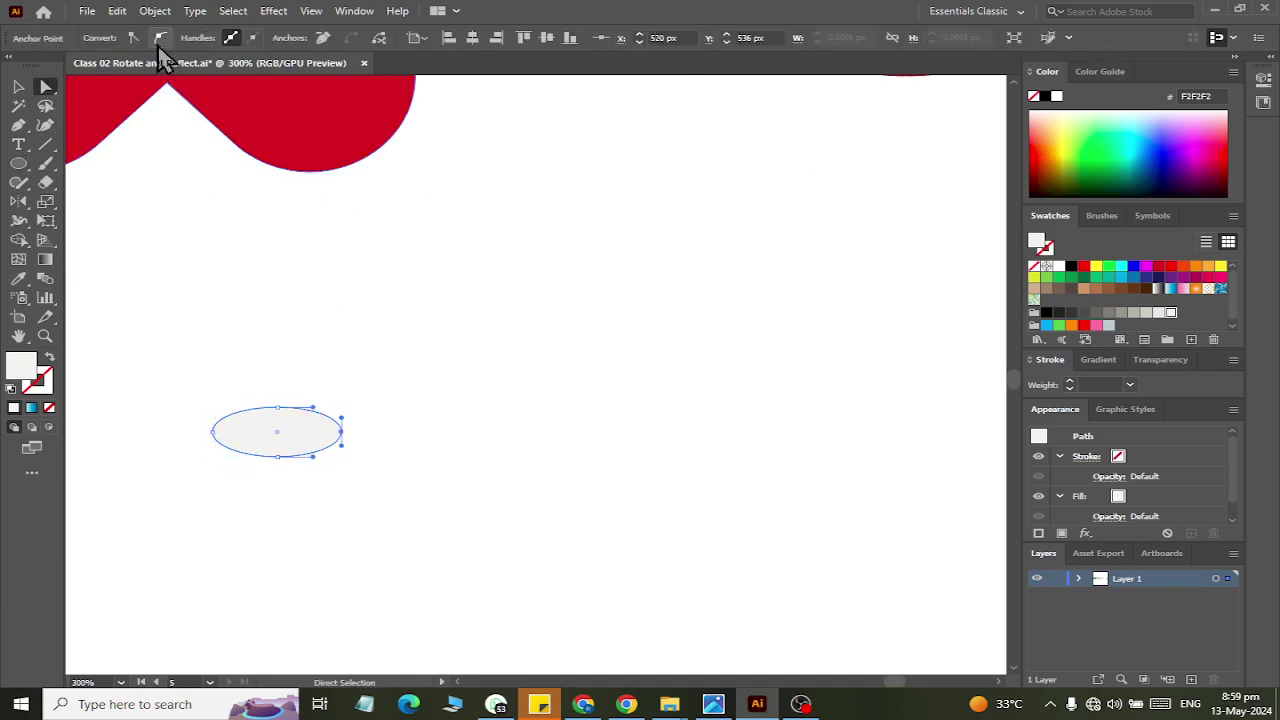
click(133, 37)
drag(217, 473, 214, 468)
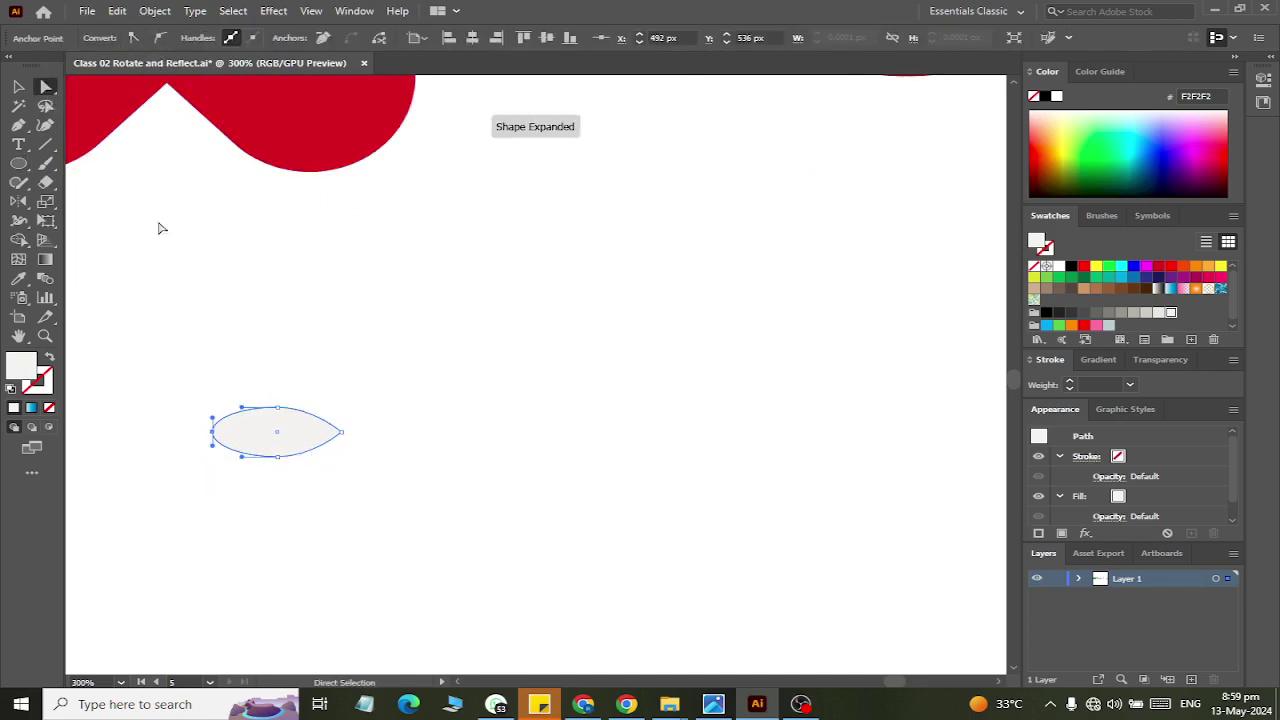
- Place two eye shapes side by side on the red face above the mouth
click(18, 87)
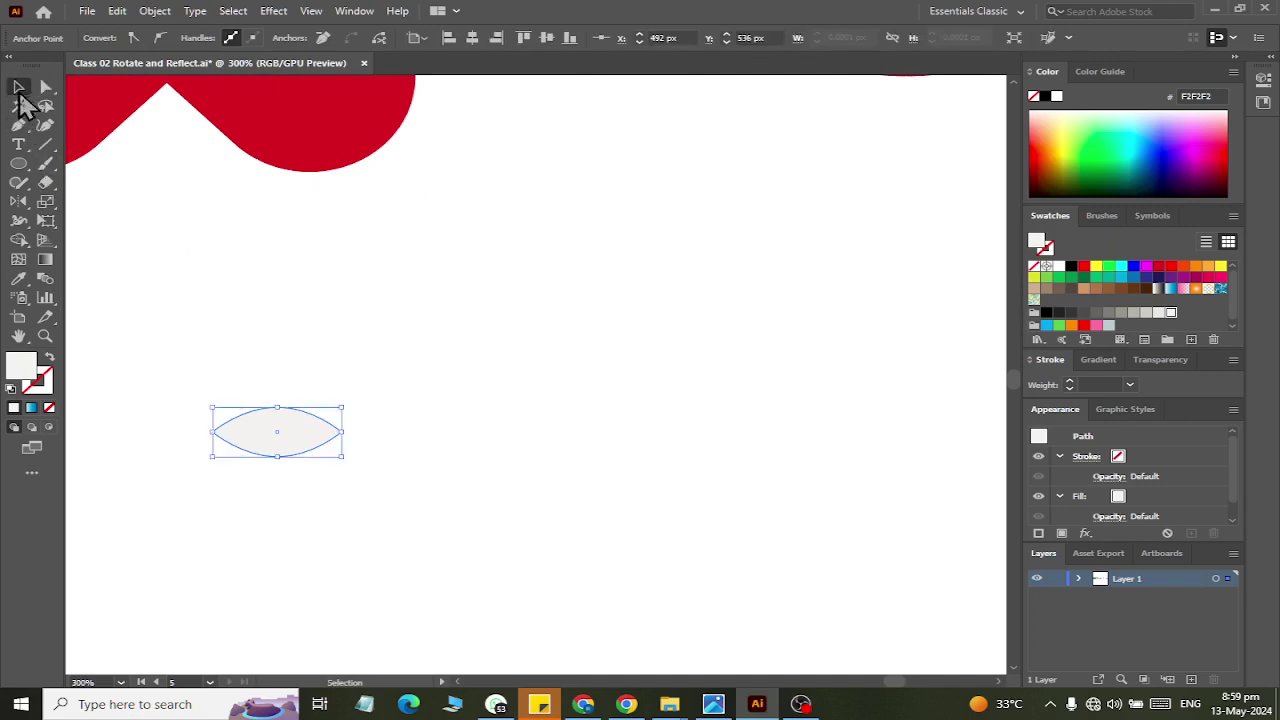
key(ctrl+minus)
drag(262, 400, 560, 392)
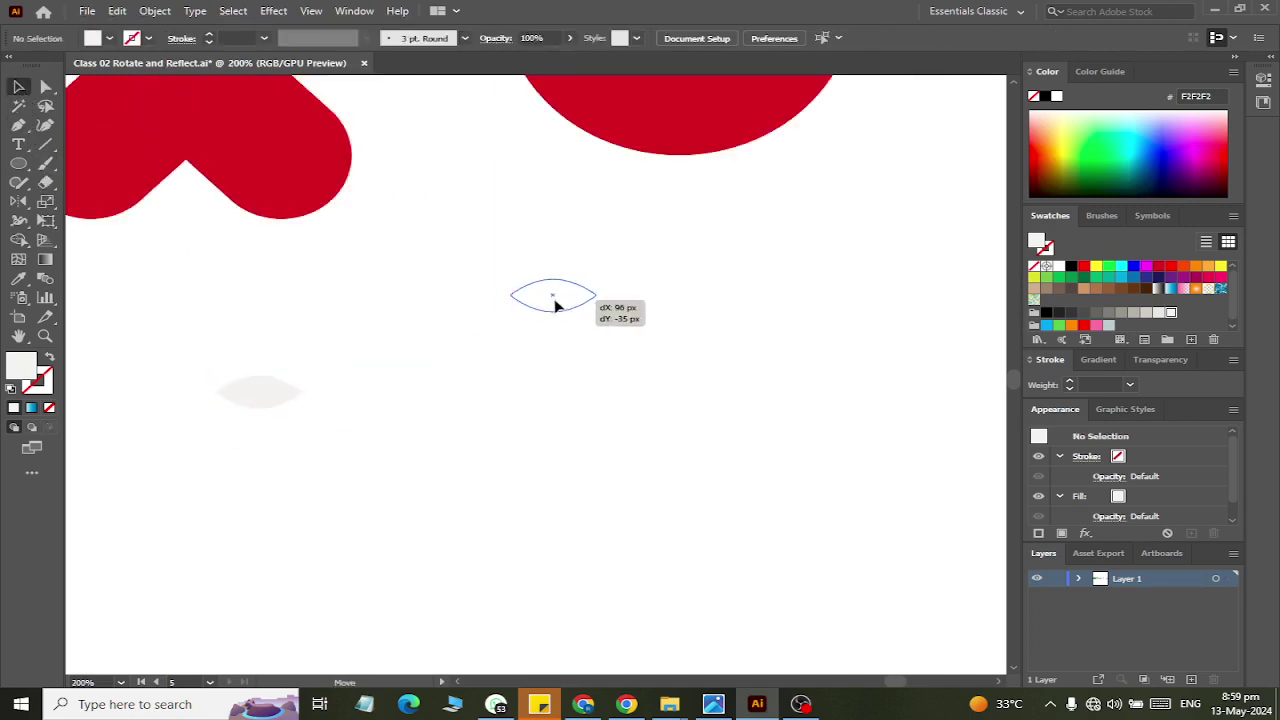
drag(550, 443, 550, 146)
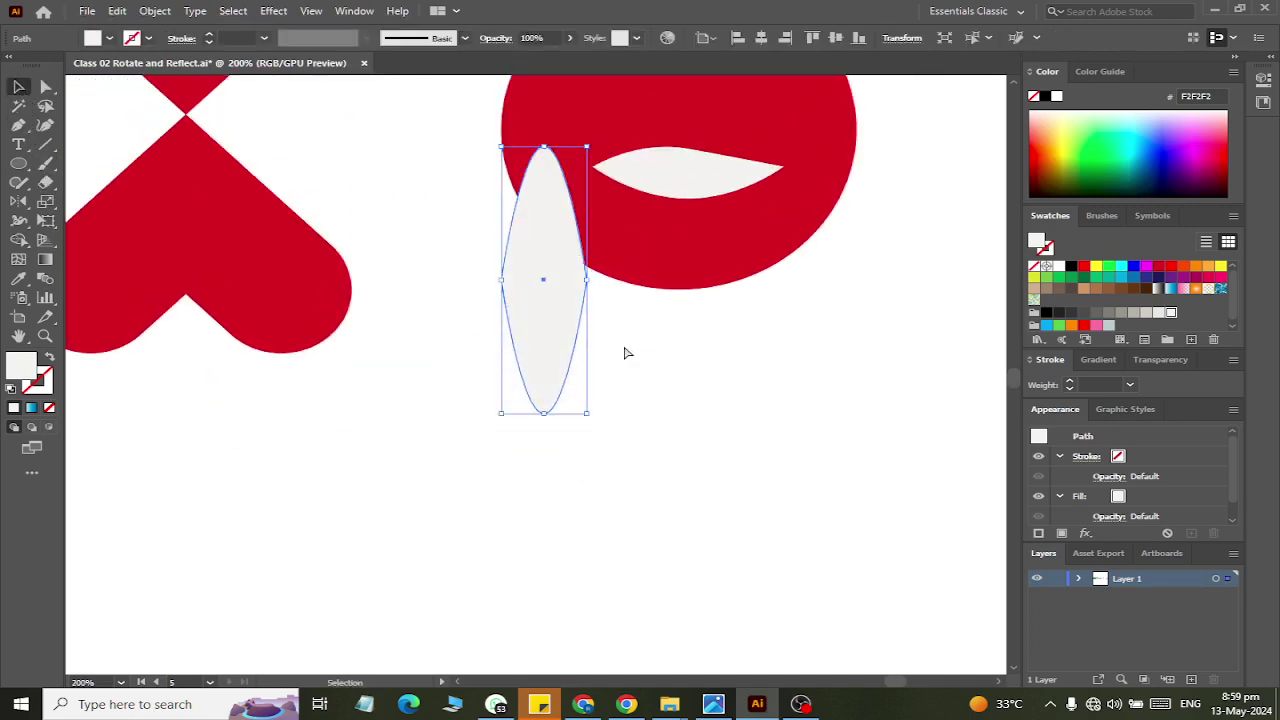
key(ctrl+z)
click(630, 460)
scroll(561, 522, up, 1)
mouse_move(549, 491)
mouse_down()
mouse_move(595, 125)
mouse_move(763, 127)
mouse_up()
scroll(740, 145, up, 3)
click(938, 249)
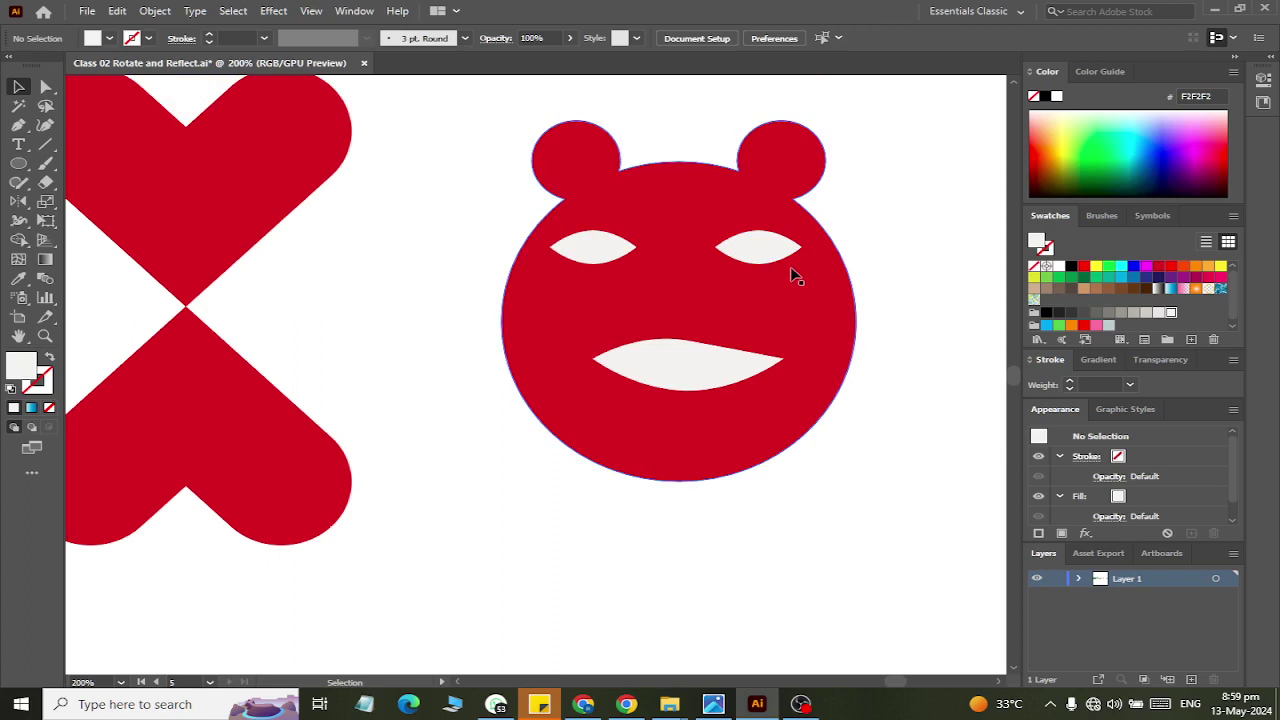
- Punch both eyes and the mouth out of the red face as holes with Shape Builder
drag(428, 223, 886, 479)
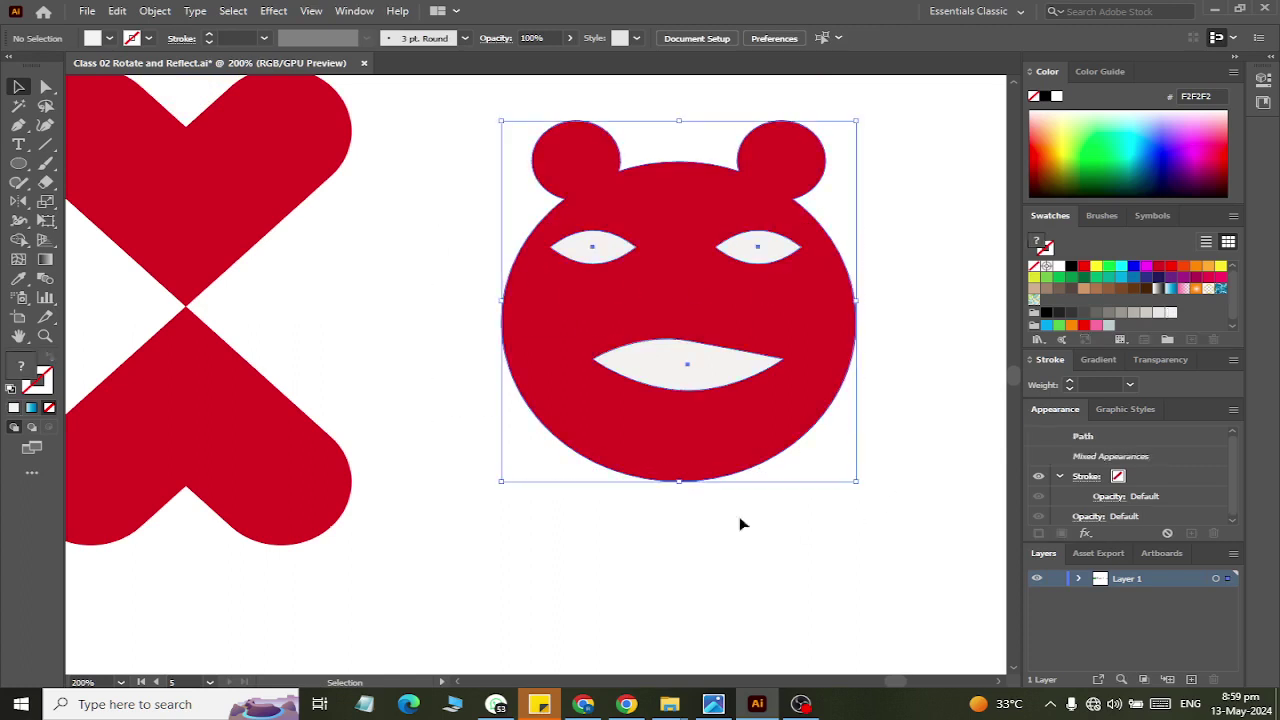
click(19, 203)
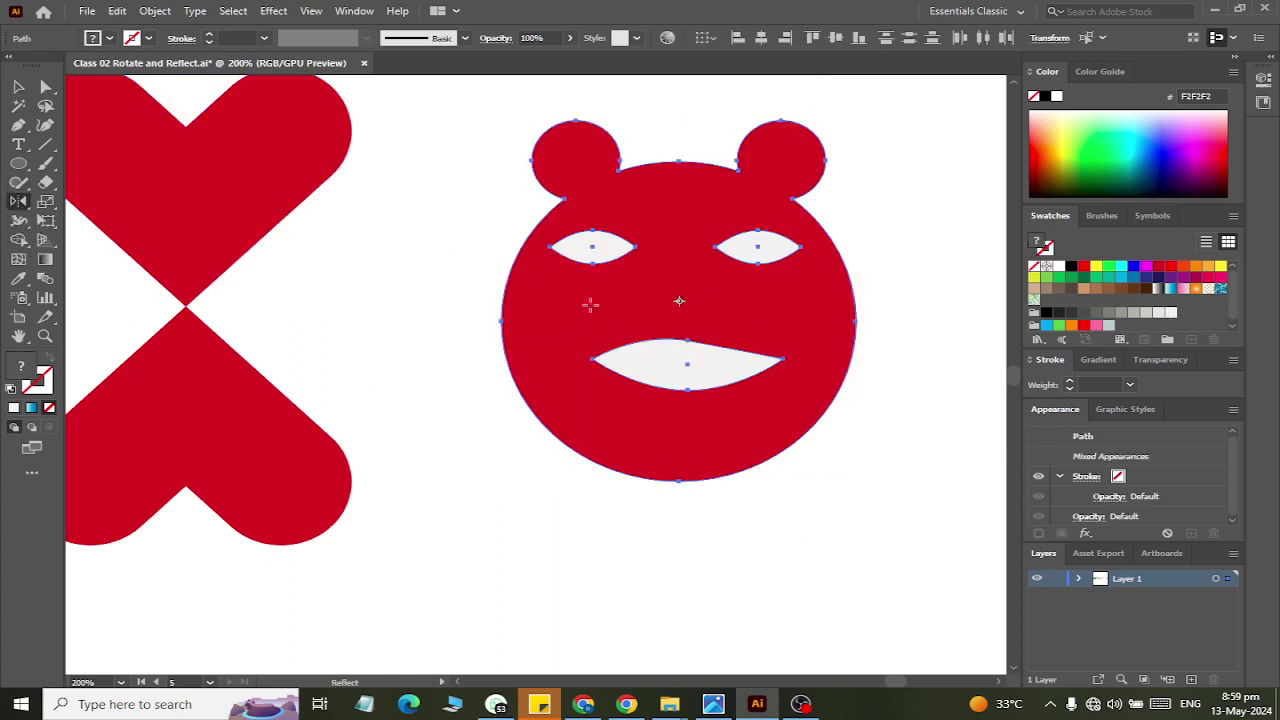
alt+click(603, 238)
key(Escape)
click(20, 222)
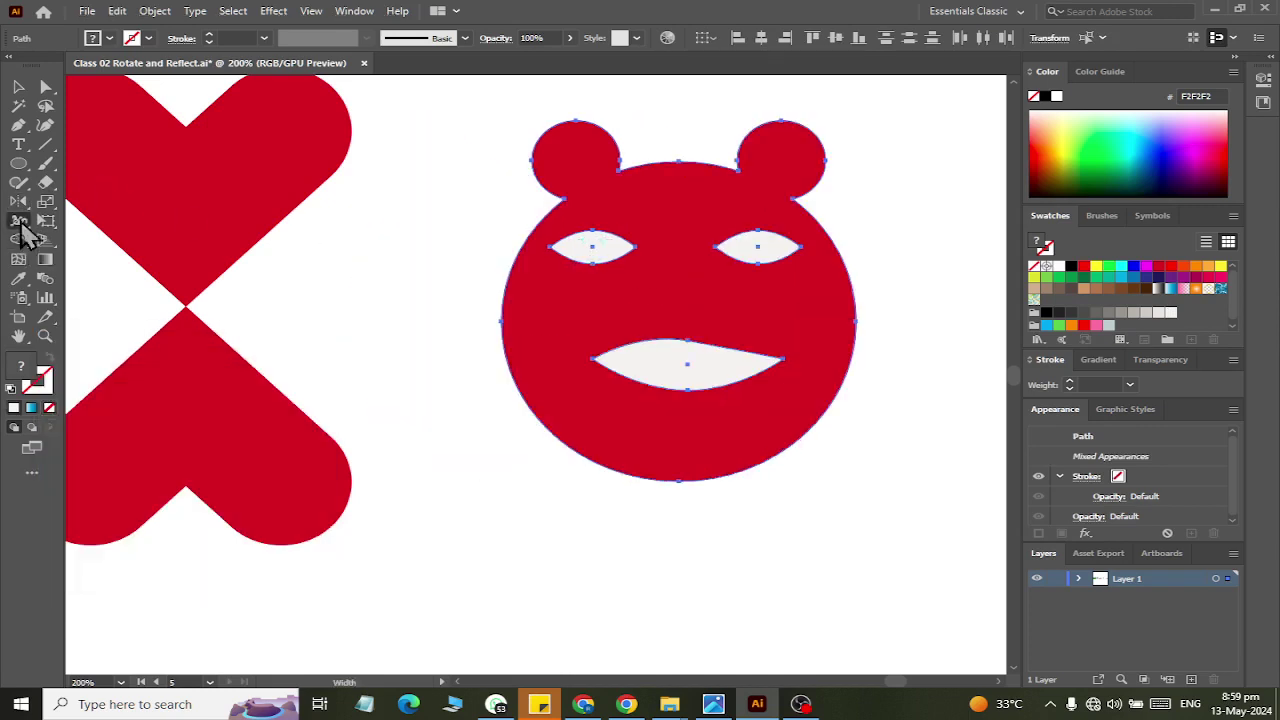
alt+click(603, 250)
alt+click(746, 246)
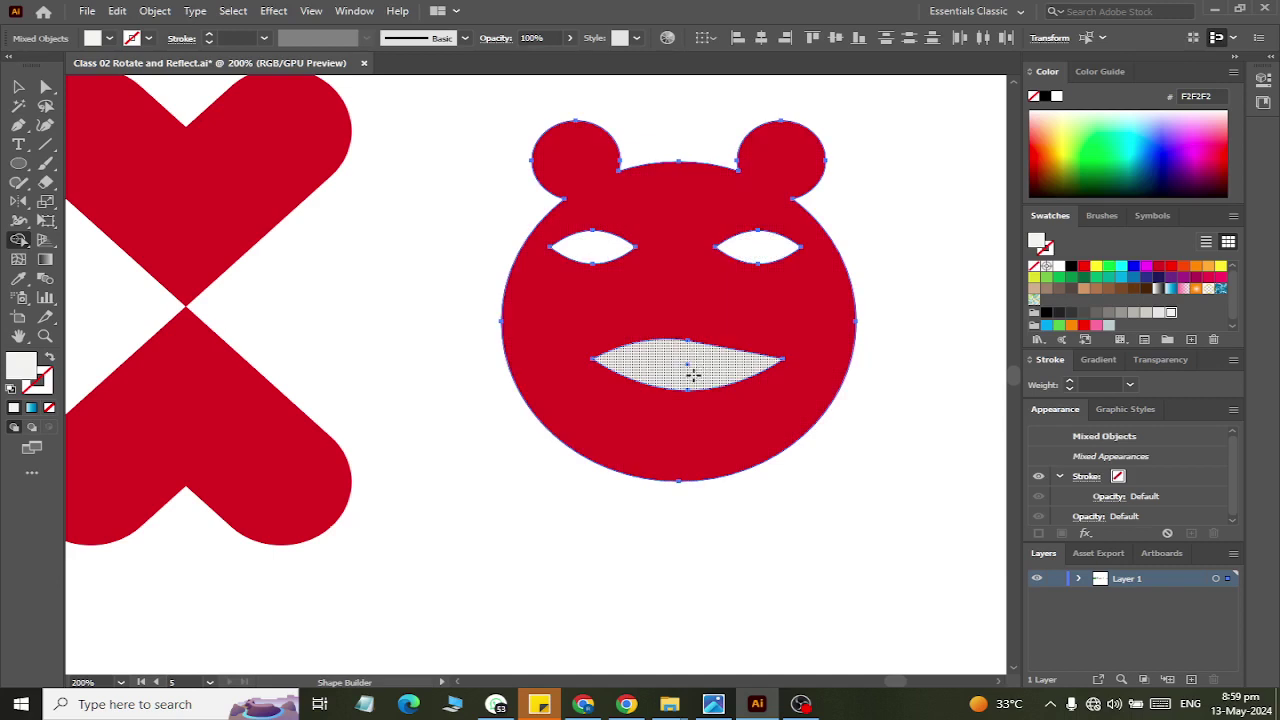
alt+click(688, 368)
- Move the finished bear face left and down
click(19, 87)
click(589, 514)
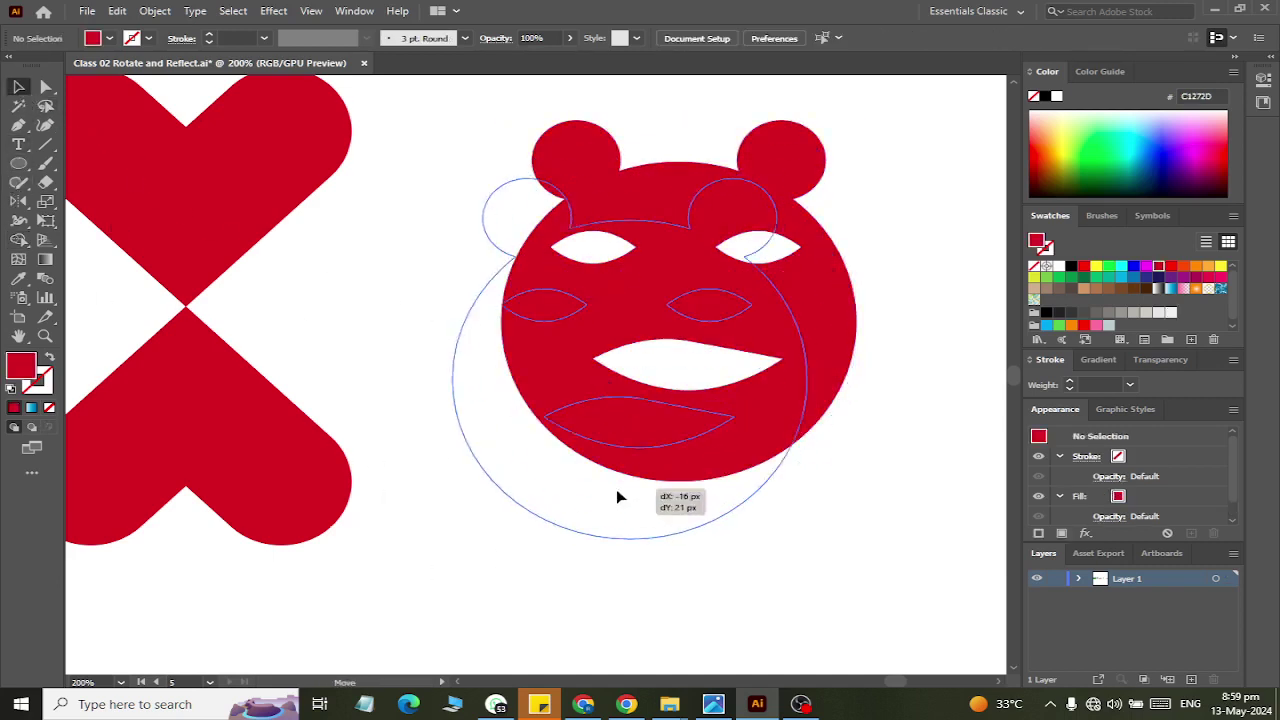
drag(566, 438, 517, 496)
click(829, 210)
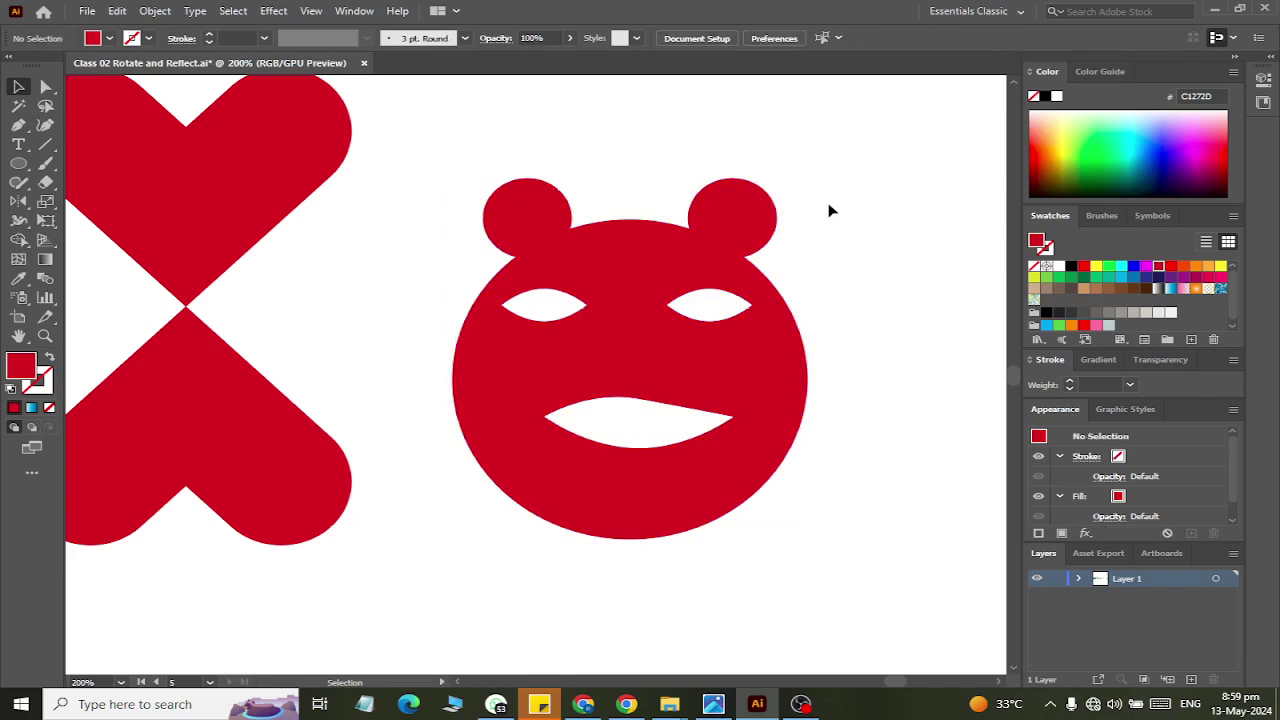
scroll(829, 210, down, 3)
scroll(511, 210, up, 3)
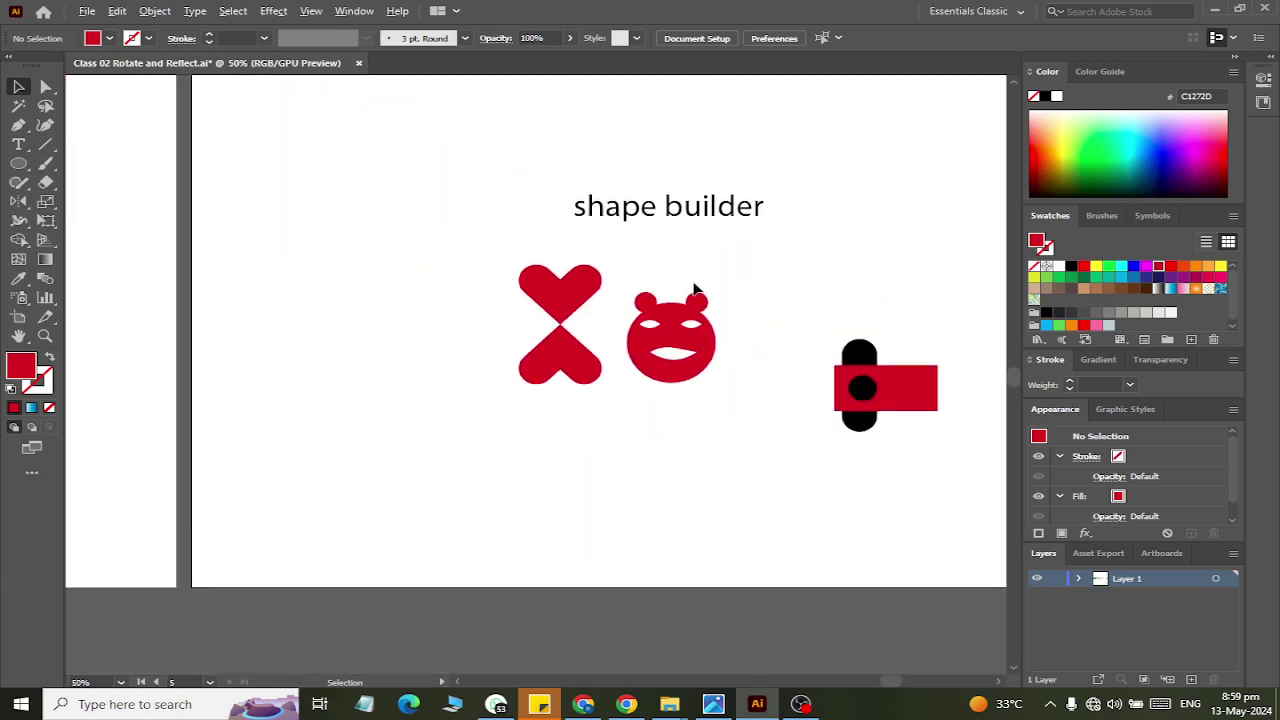
scroll(692, 287, down, 1)
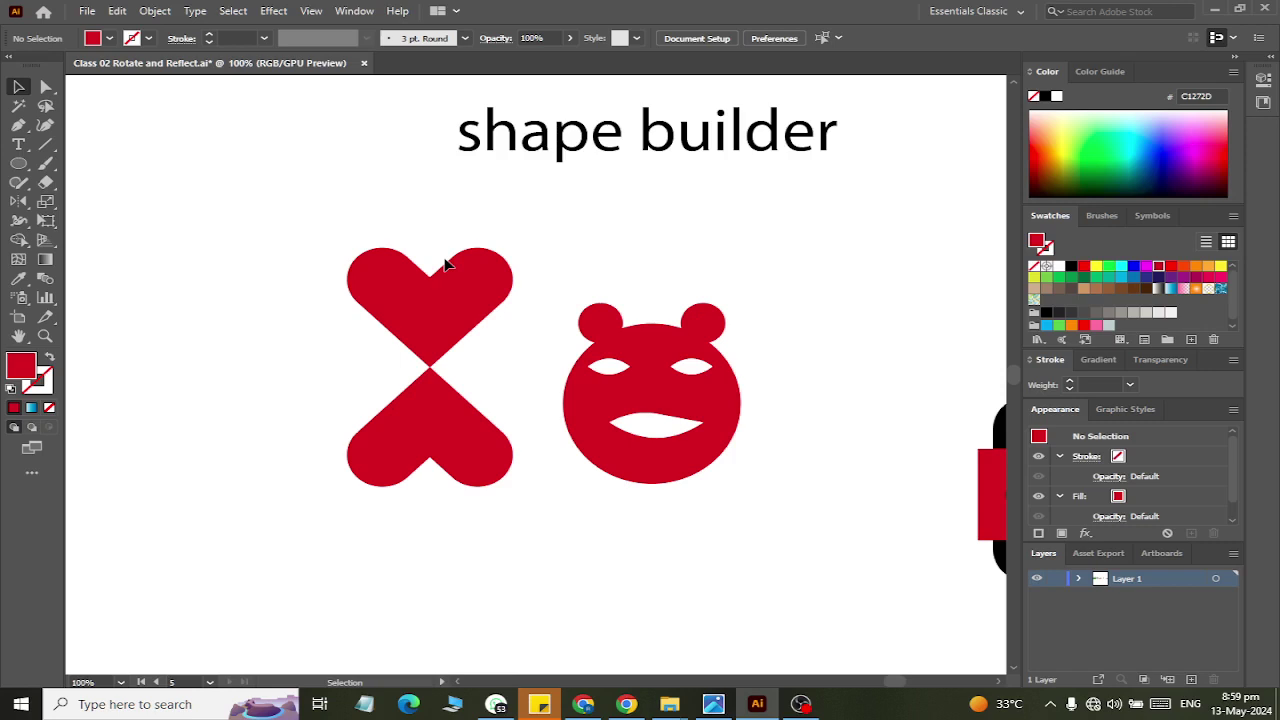
- Switch to the Rectangle tool
click(18, 163)
click(95, 163)
scroll(220, 311, down, 3)
- Draw a red square, rotate it 45° into a diamond, and stack two overlapping copies below
drag(166, 414, 300, 533)
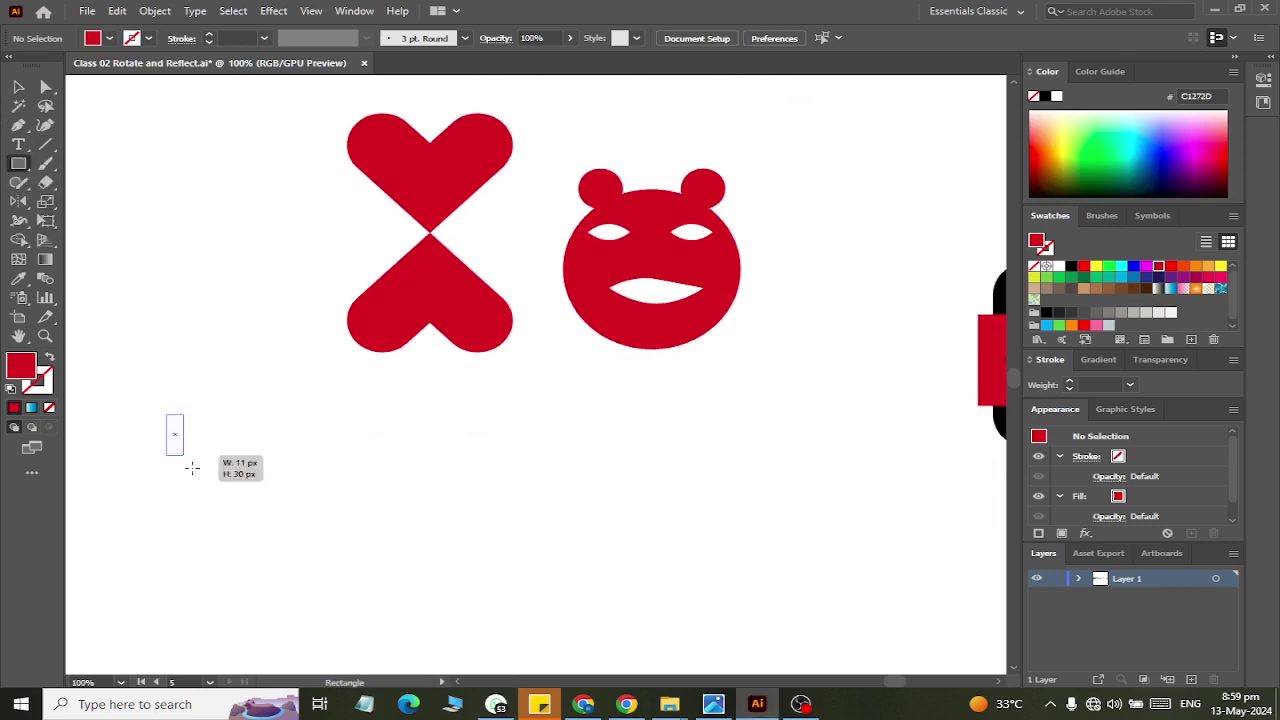
click(18, 88)
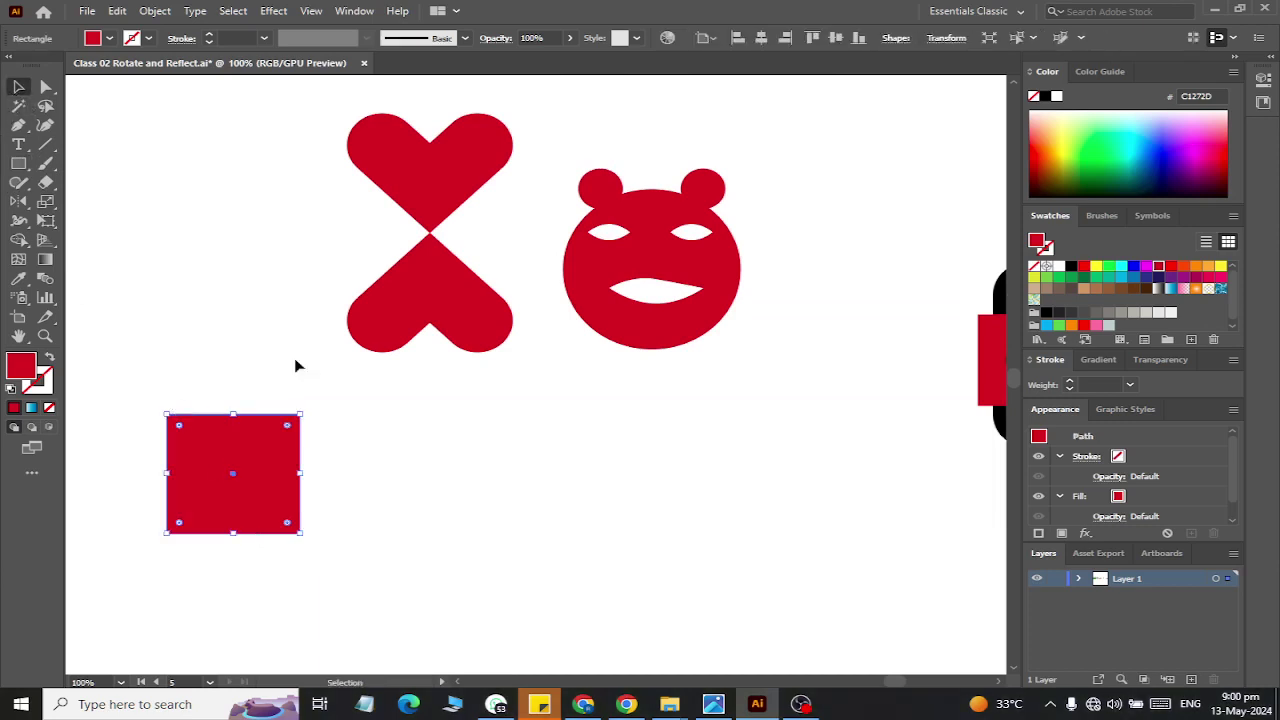
drag(307, 538, 209, 580)
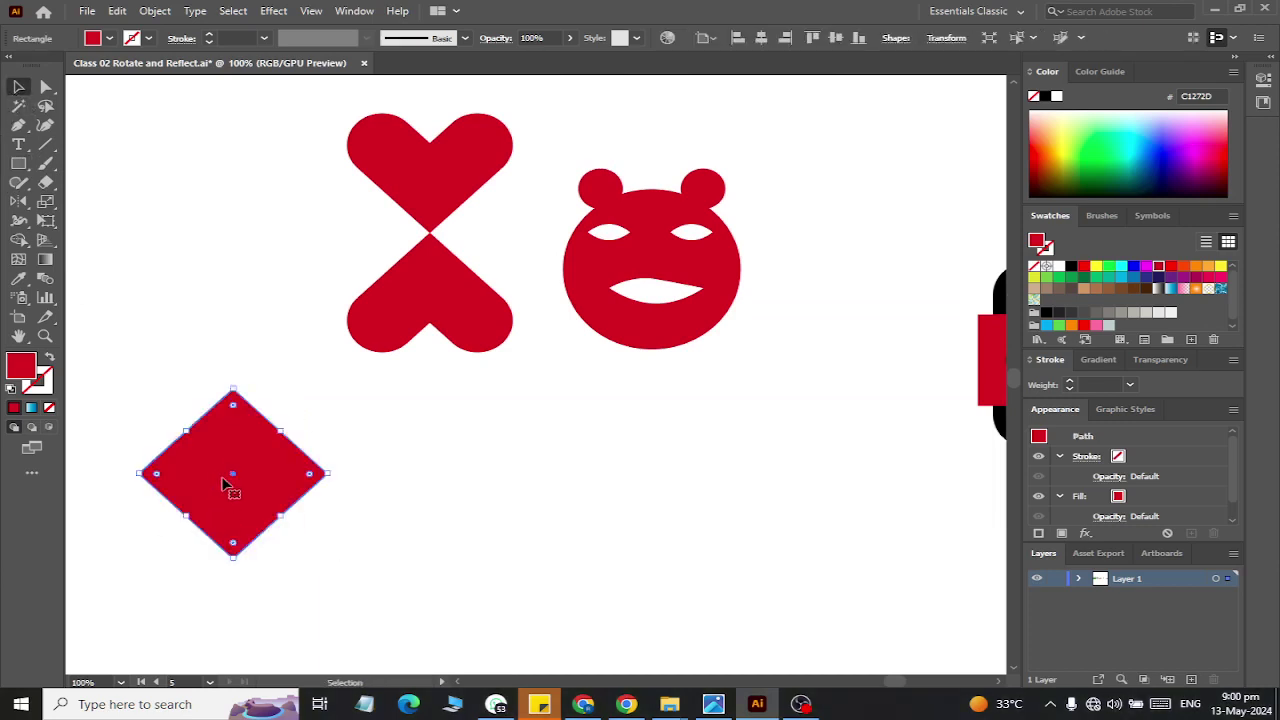
scroll(229, 480, down, 3)
mouse_move(248, 381)
mouse_down()
mouse_move(248, 470)
mouse_move(233, 464)
mouse_move(229, 526)
mouse_up()
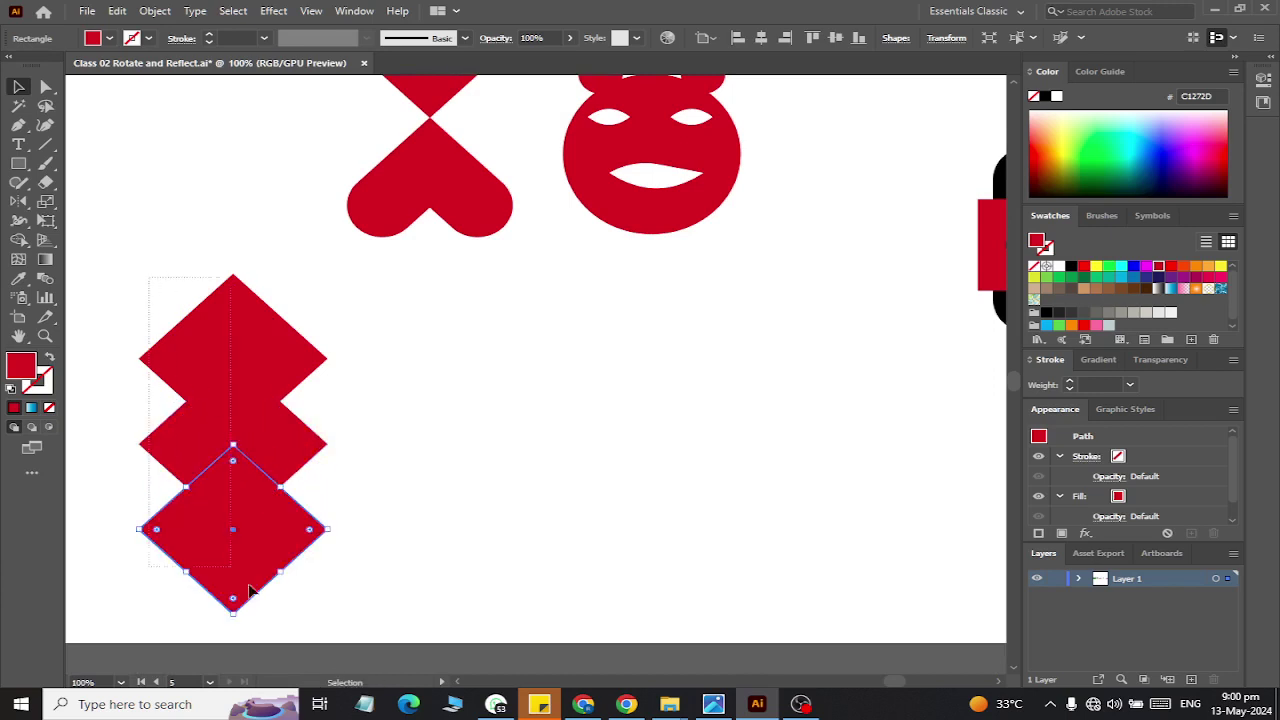
drag(160, 278, 223, 380)
click(18, 240)
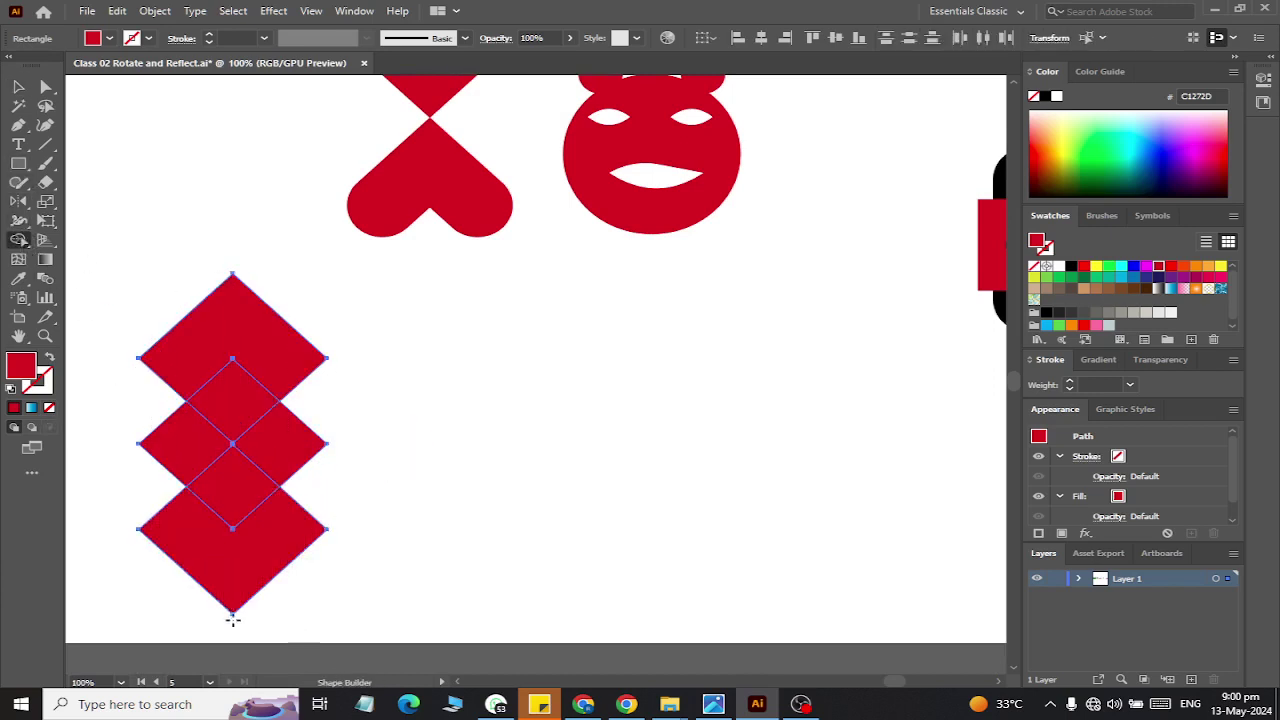
- Split the diamonds at their upper and lower overlaps with Shape Builder
click(238, 320)
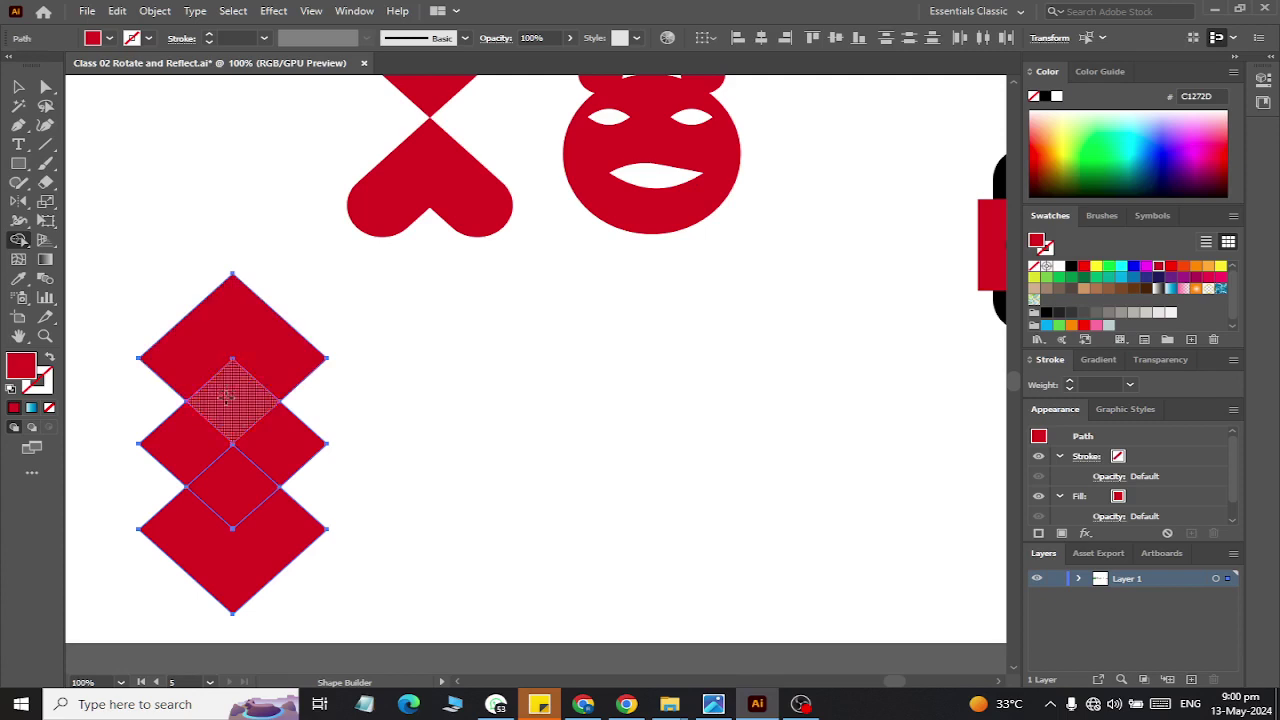
click(218, 533)
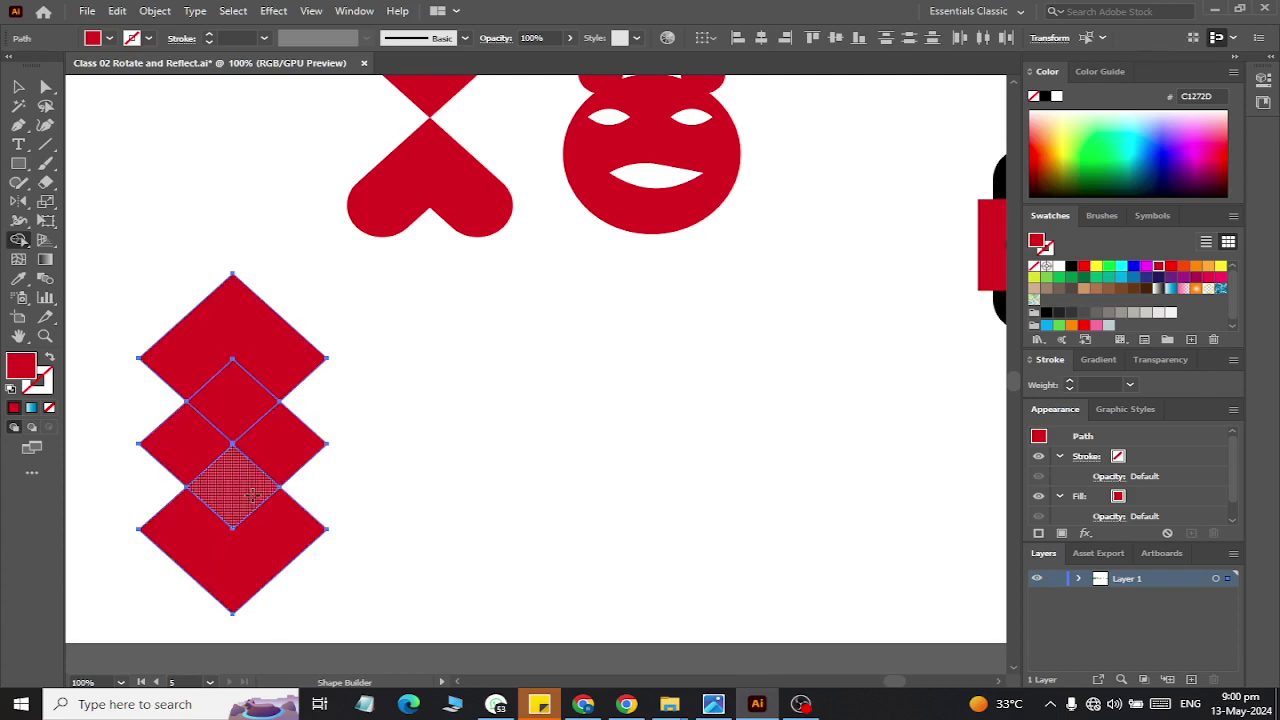
click(232, 487)
click(18, 87)
click(370, 497)
- Colour the middle, top and bottom diamonds dark green
click(297, 448)
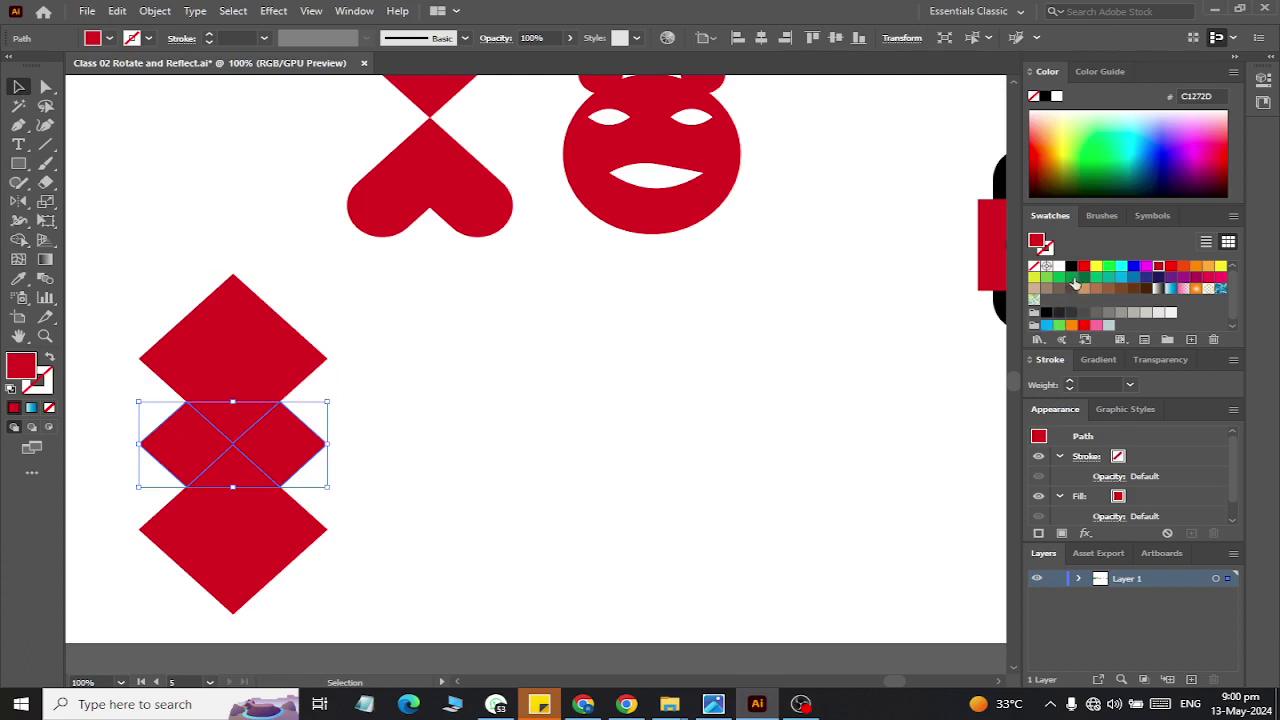
click(1083, 277)
click(495, 558)
click(232, 352)
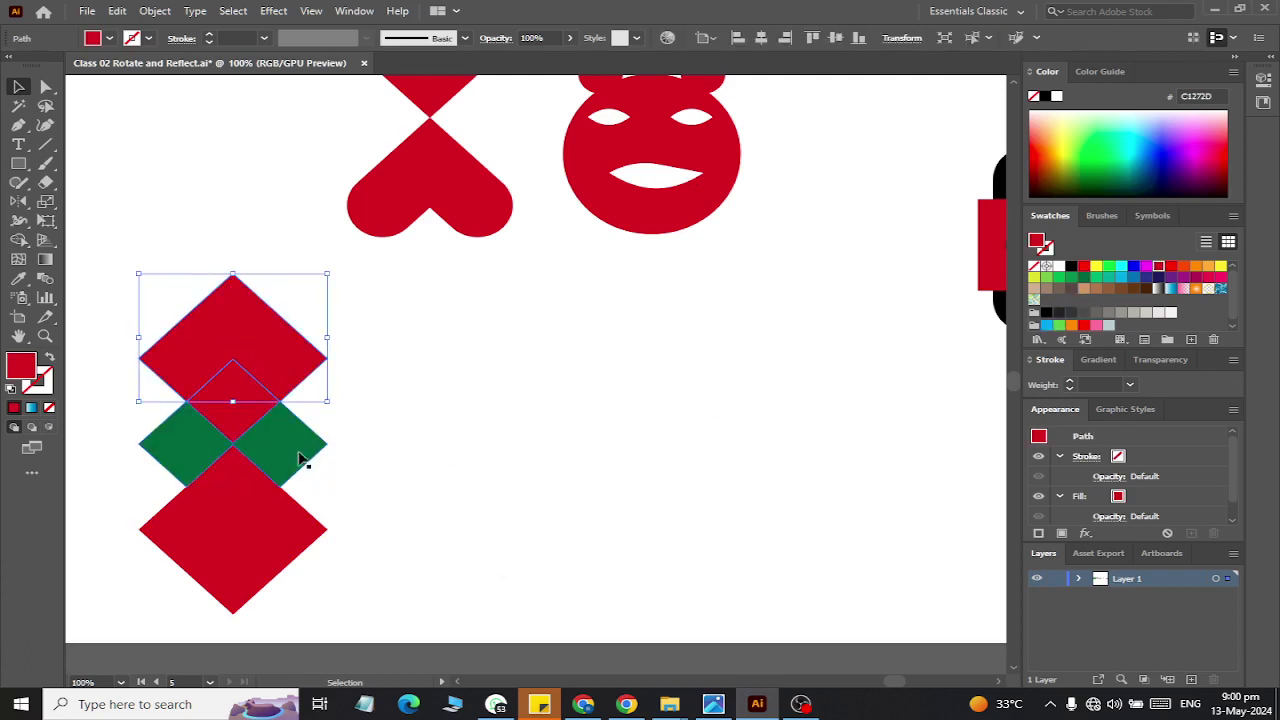
click(1081, 279)
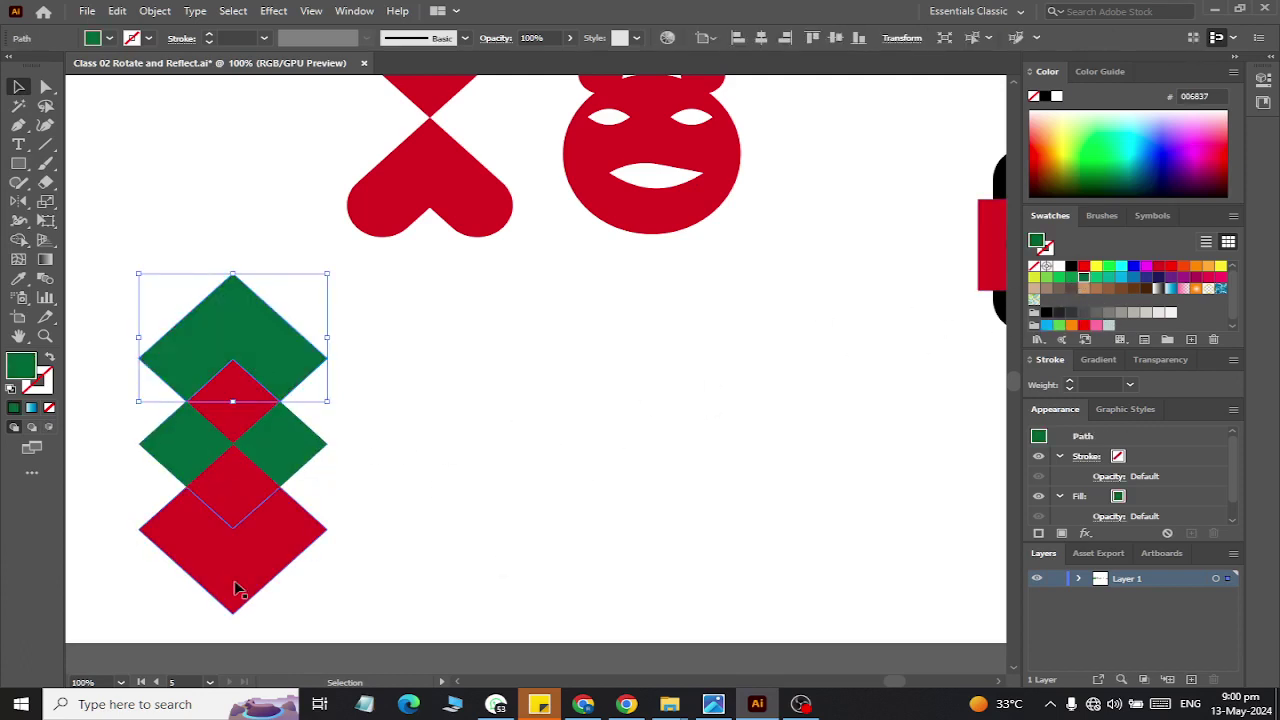
click(234, 580)
click(1083, 278)
click(624, 488)
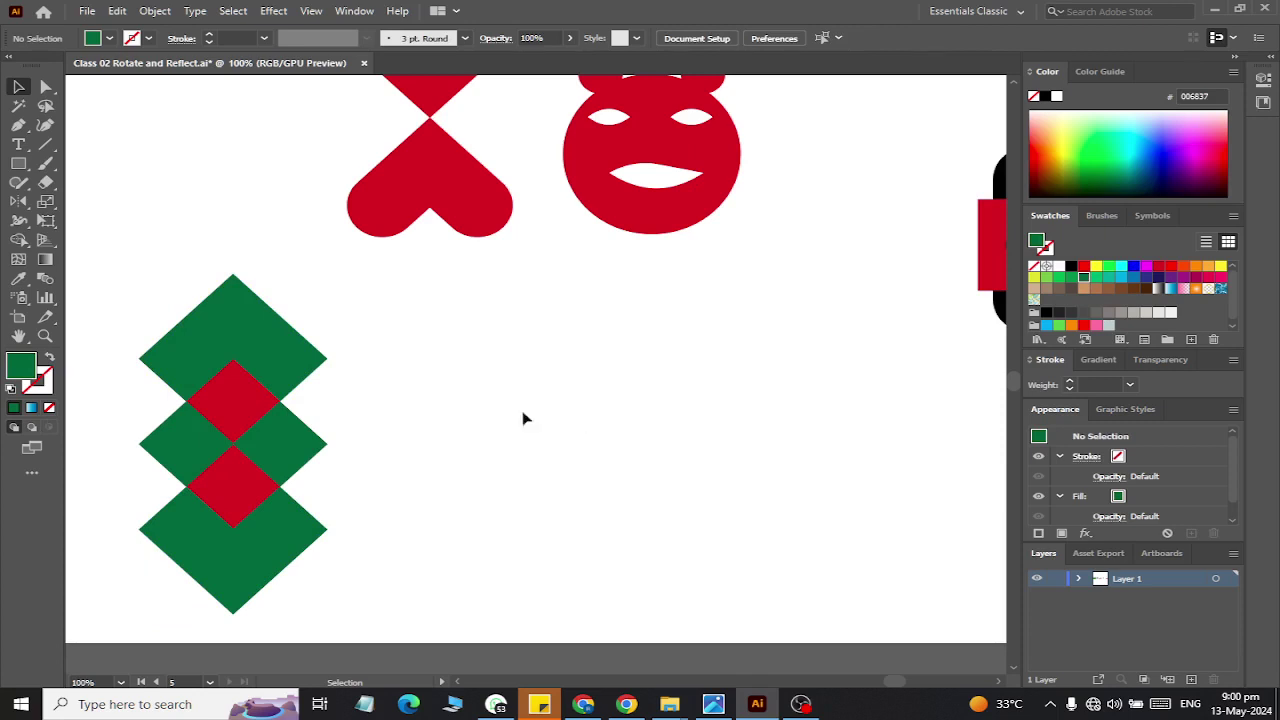
- Recolour the top and bottom diamonds light green
click(229, 298)
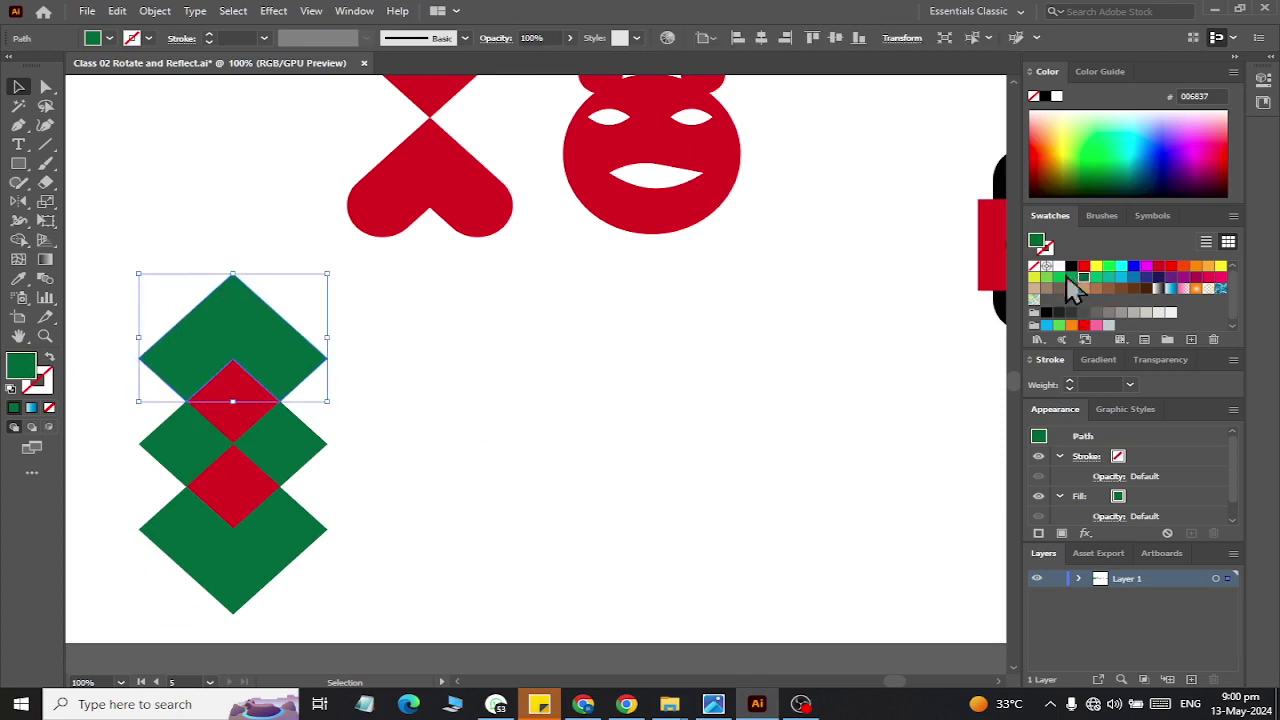
click(1070, 279)
click(236, 558)
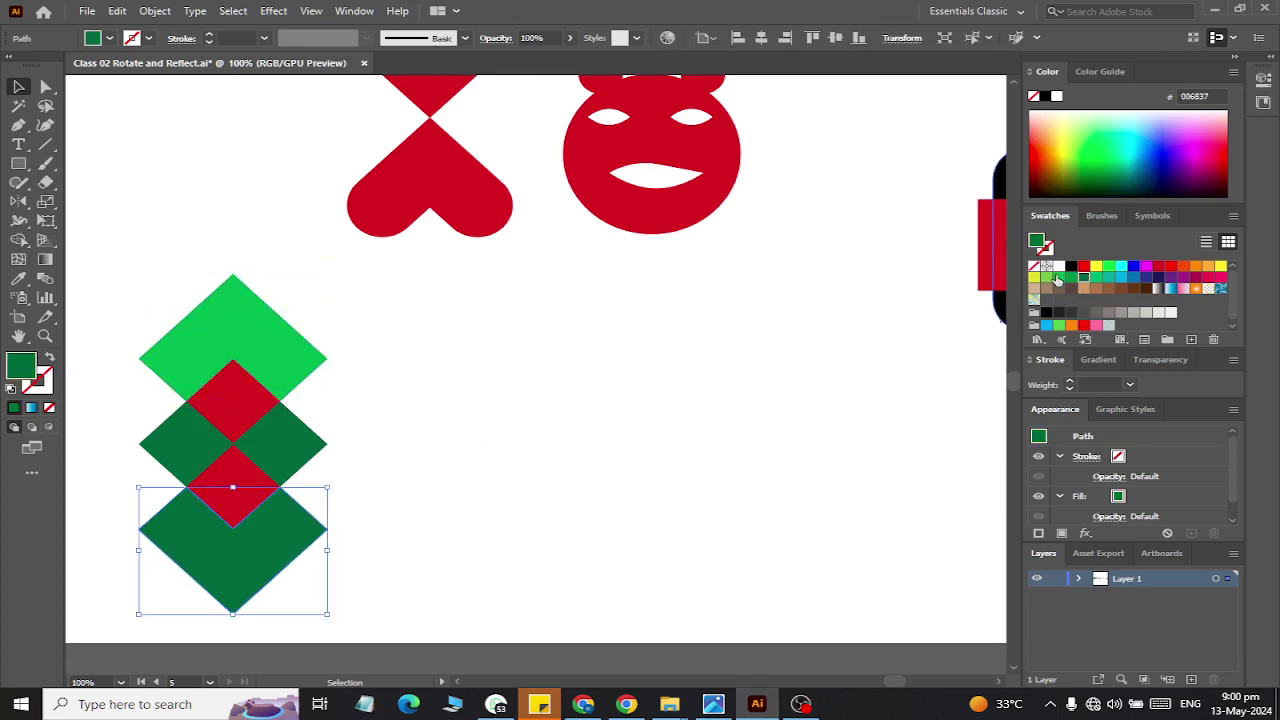
click(1063, 284)
click(720, 490)
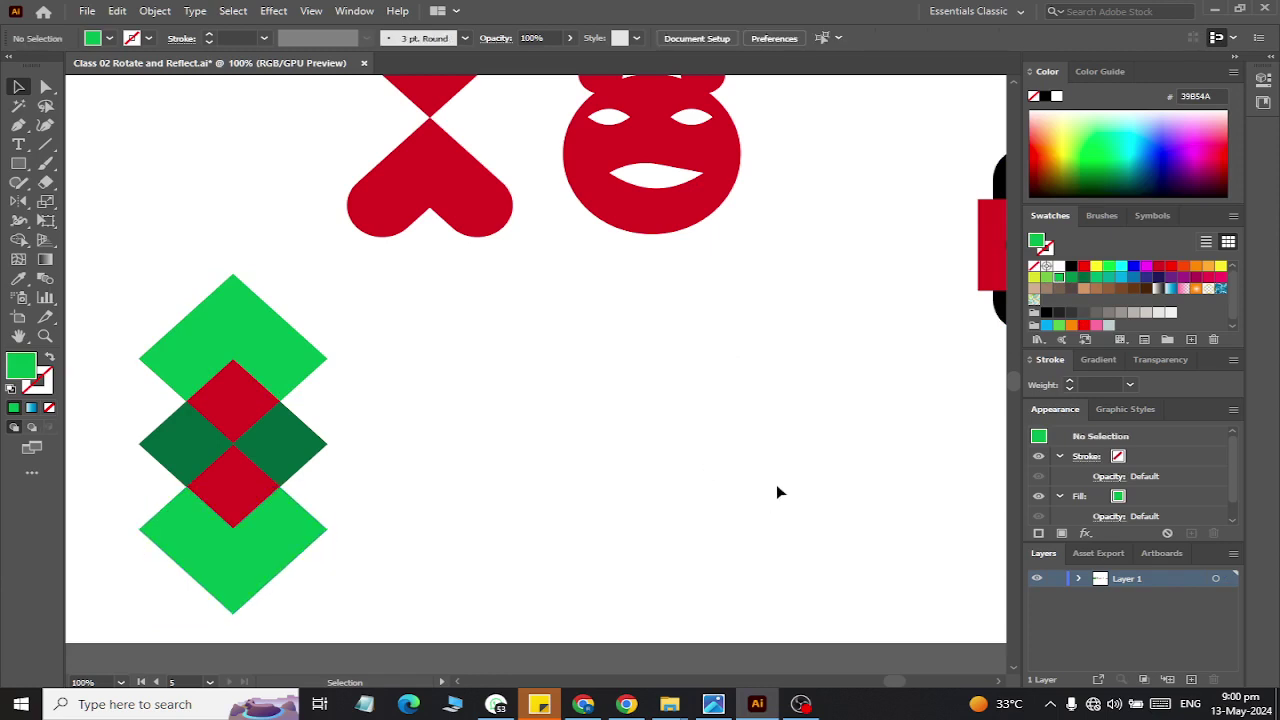
- Draw overlapping green circles and select all three together
click(18, 163)
click(95, 202)
drag(531, 418, 588, 497)
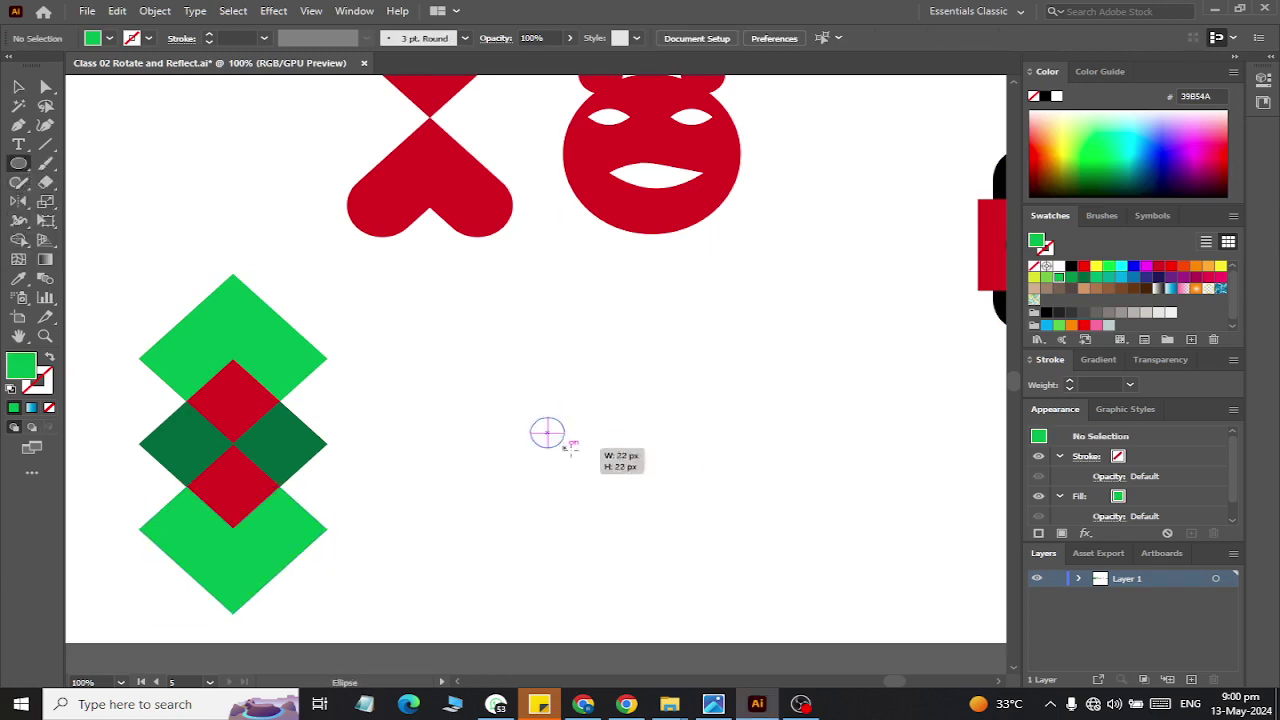
key(v)
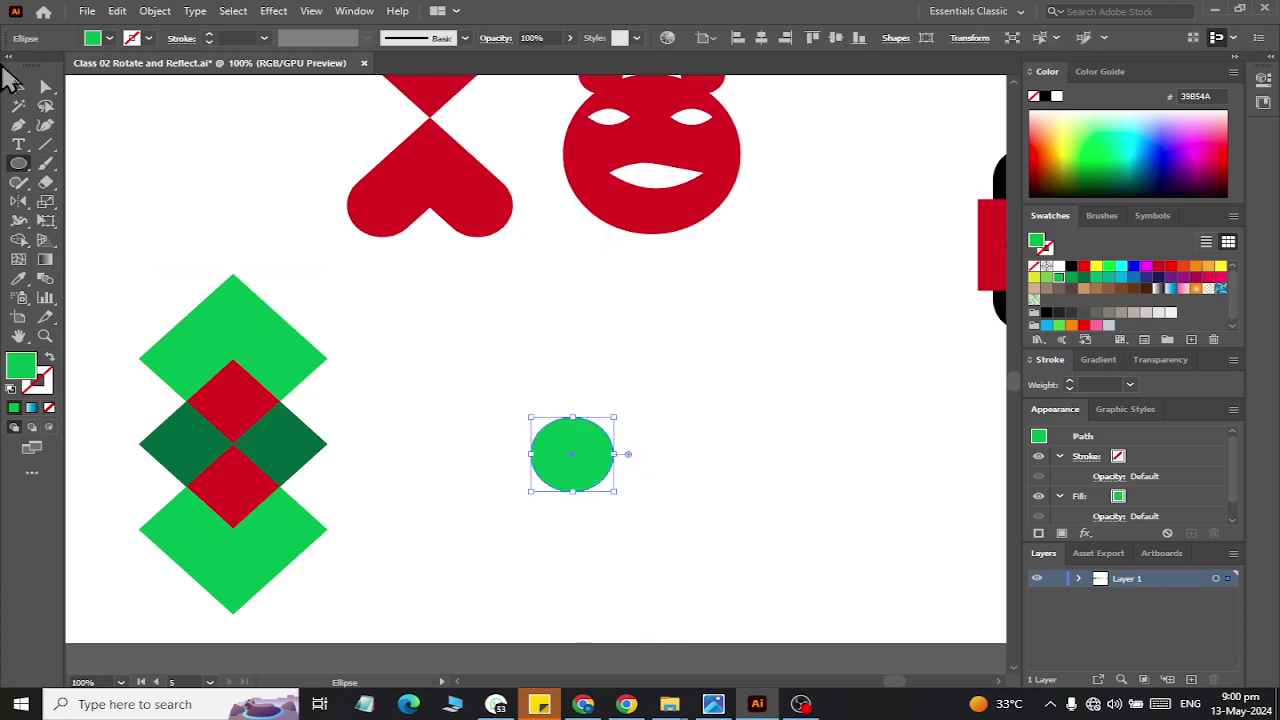
mouse_move(586, 443)
mouse_down()
mouse_move(627, 443)
mouse_move(597, 495)
mouse_up()
drag(472, 354, 722, 582)
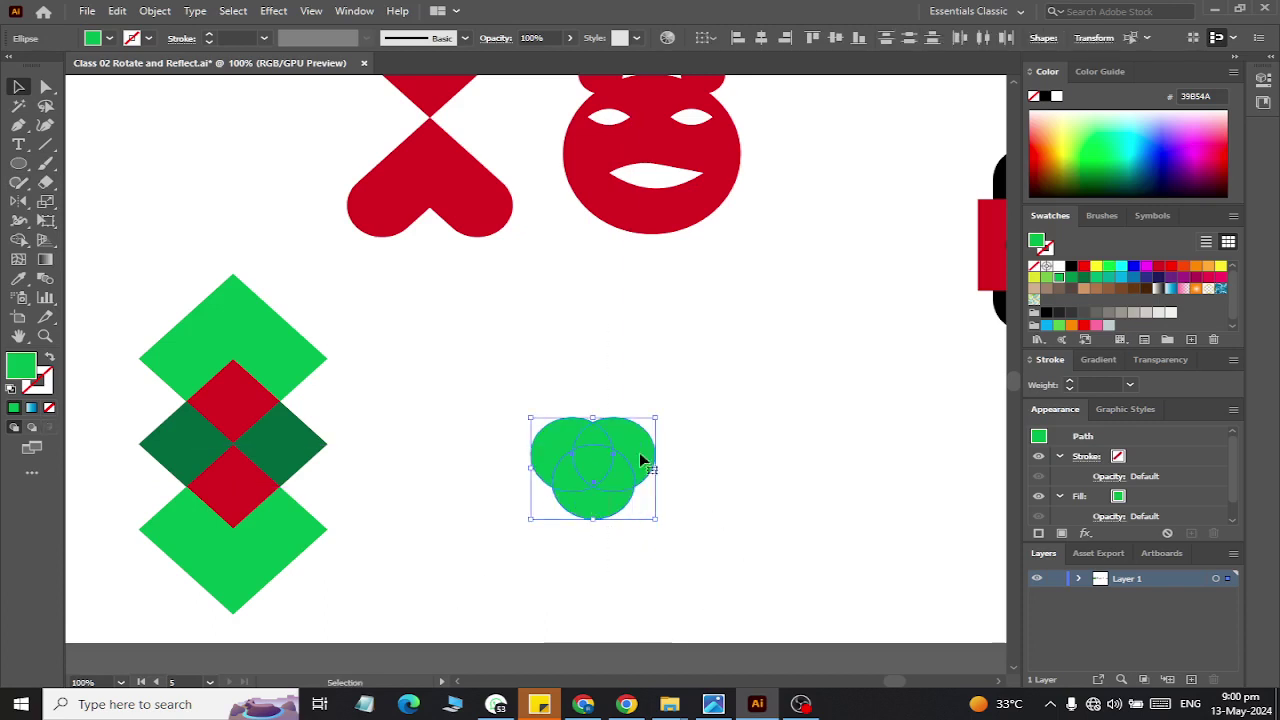
- Duplicate the three-circle cluster beside the original and select the left group
alt+scroll(639, 491, up, 3)
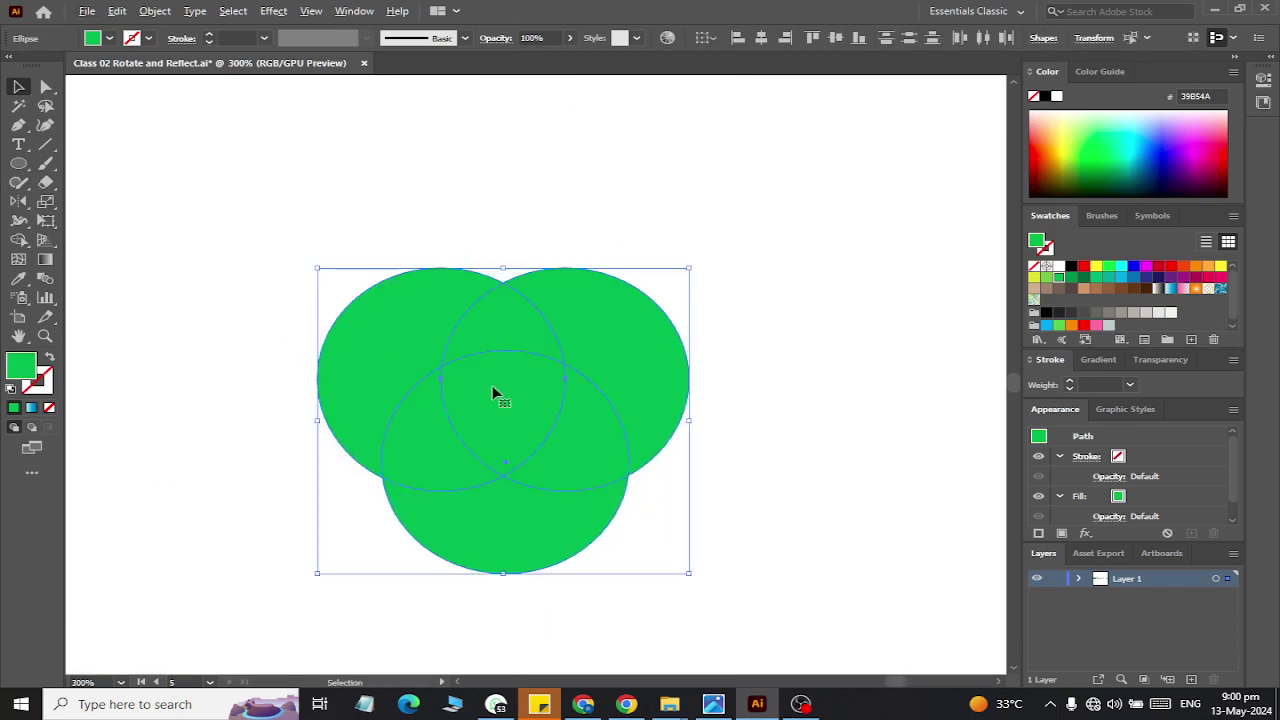
alt+scroll(492, 393, down, 3)
scroll(491, 380, right, 2)
drag(422, 392, 529, 394)
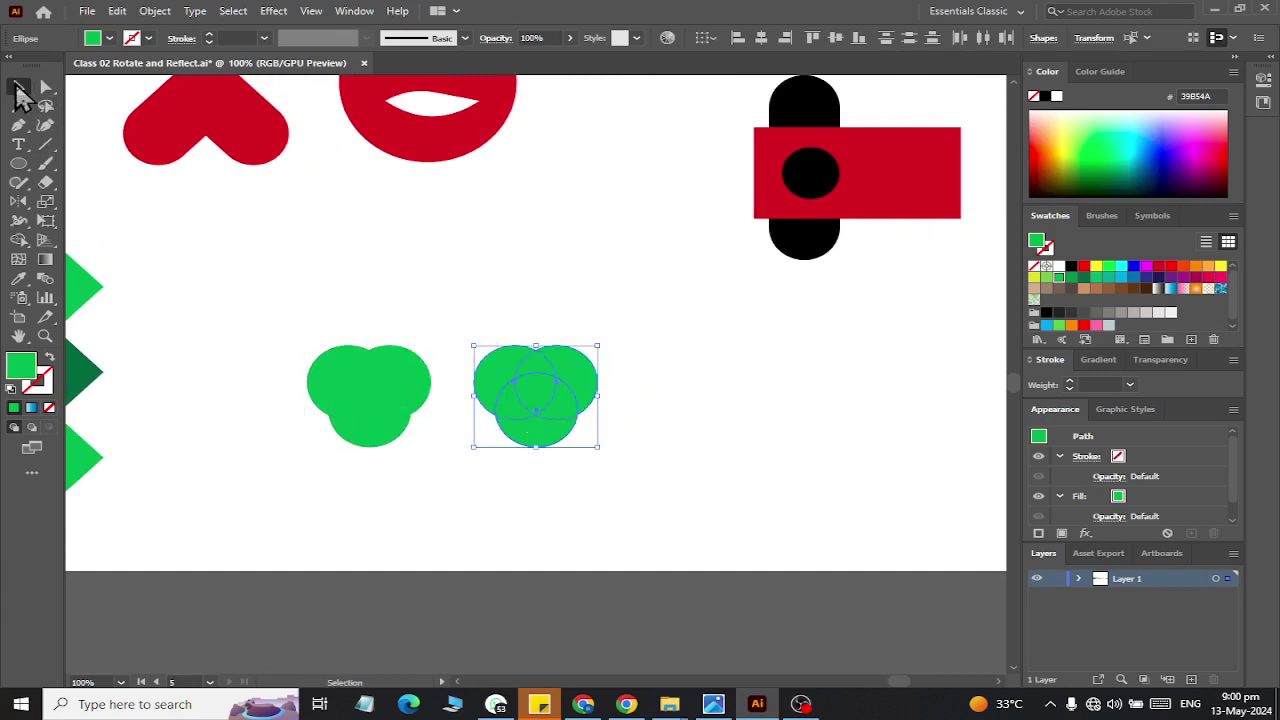
drag(264, 330, 434, 451)
alt+scroll(405, 424, up, 2)
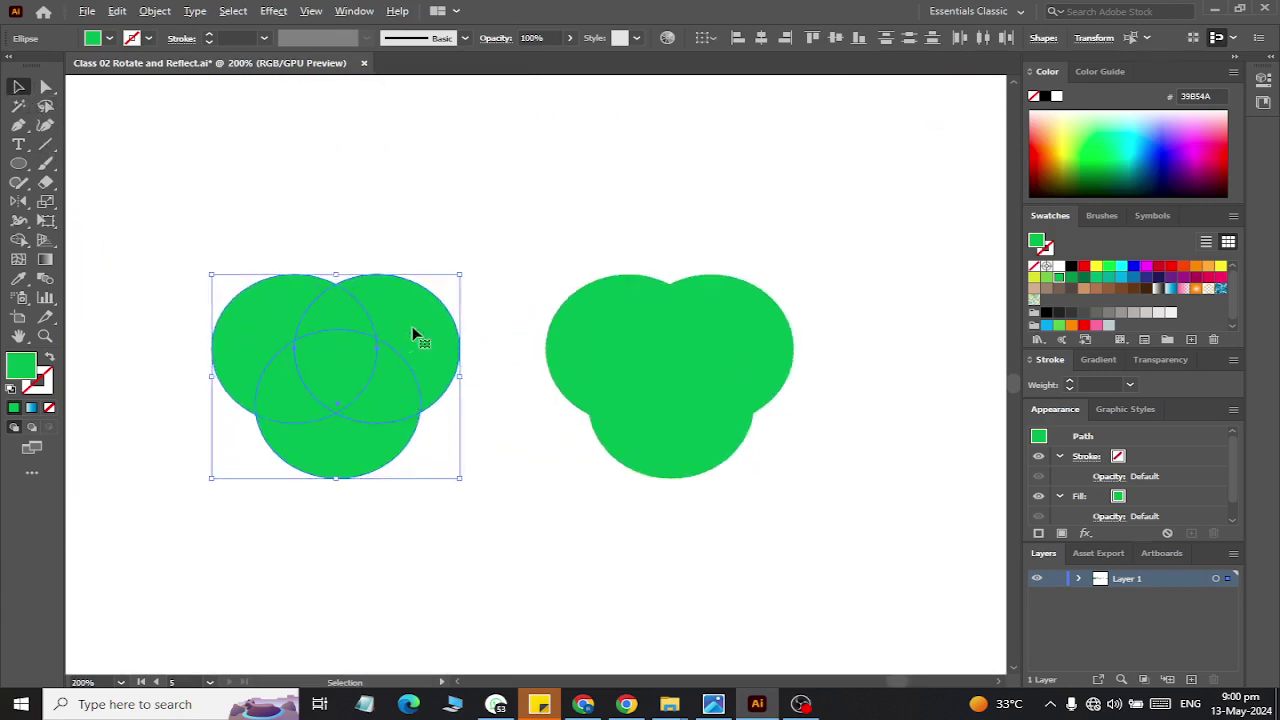
- Delete the right, left and bottom outer lobes of the left circles to leave a pointed trefoil
click(18, 240)
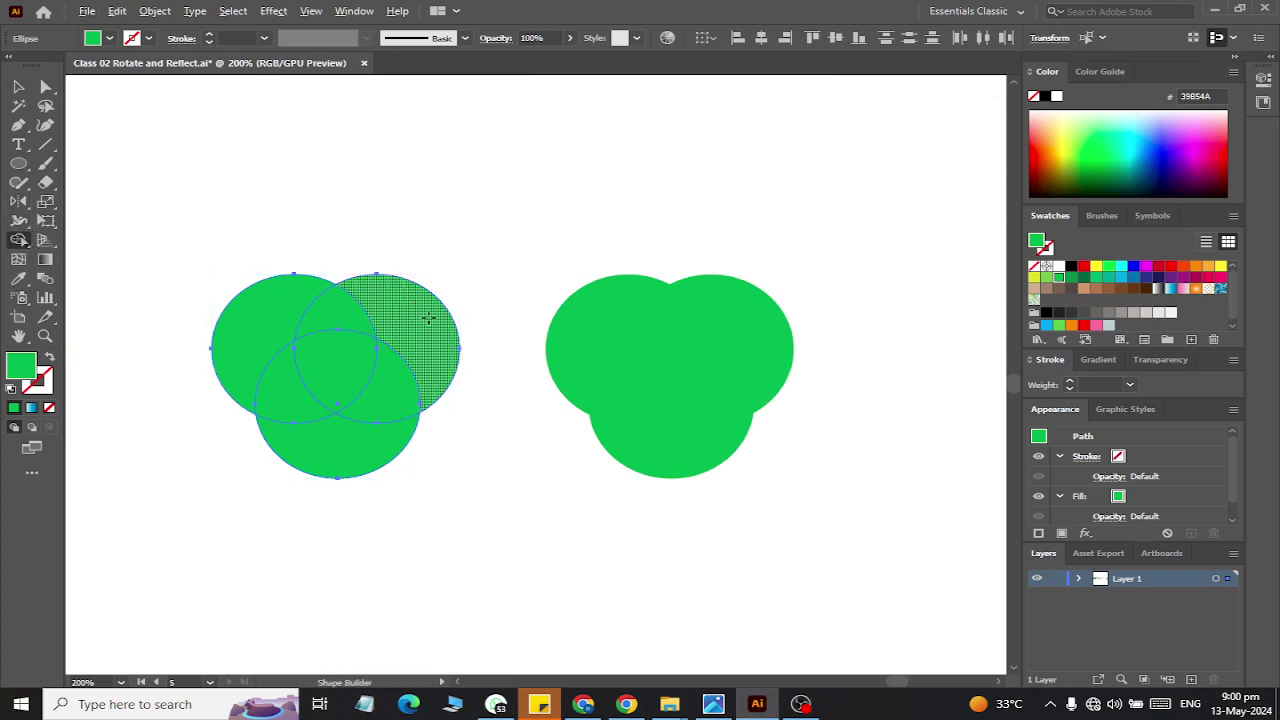
alt+click(428, 318)
alt+click(250, 330)
alt+click(337, 455)
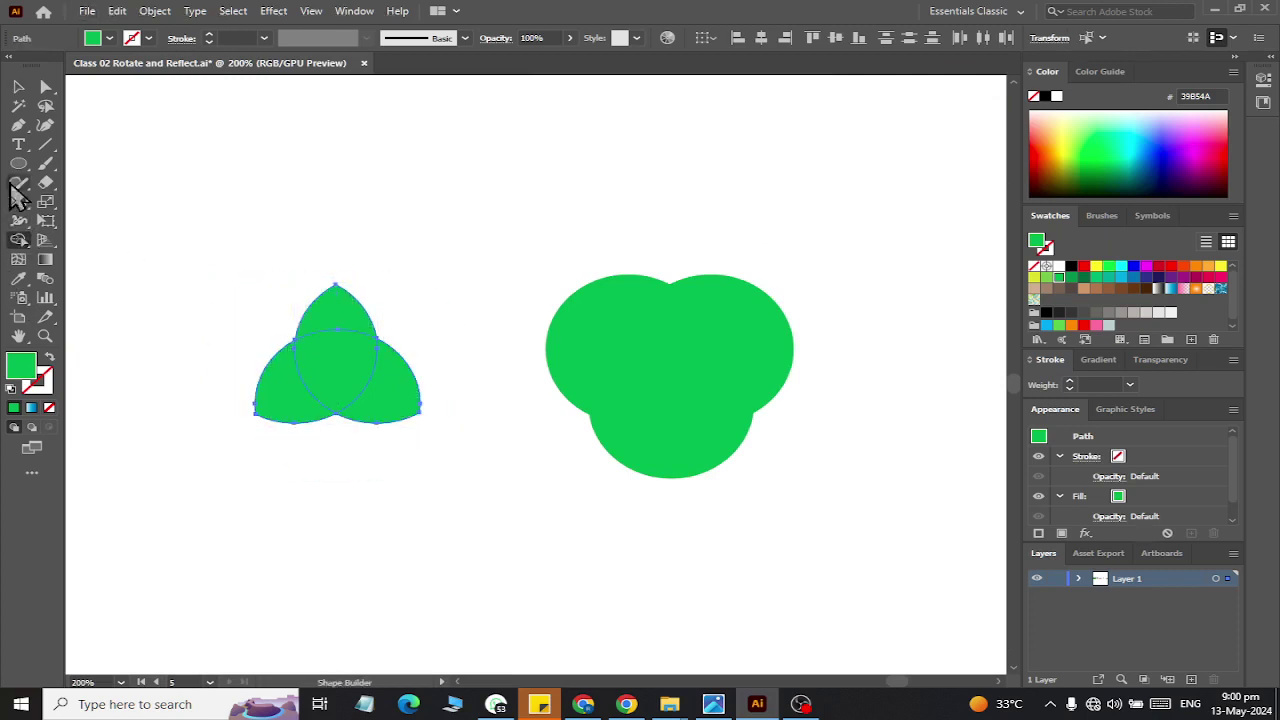
click(18, 88)
click(479, 231)
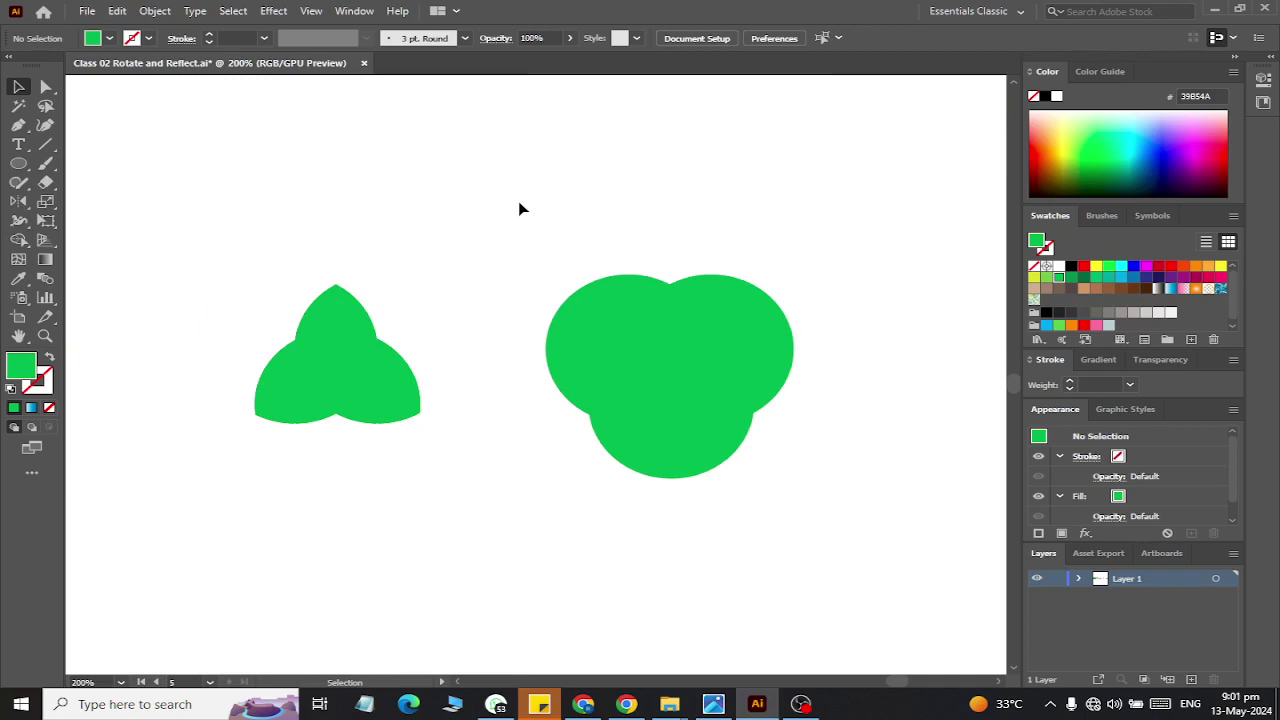
- Alt-drag a copy of the right three-circle cluster down to the lower left
drag(543, 218, 716, 460)
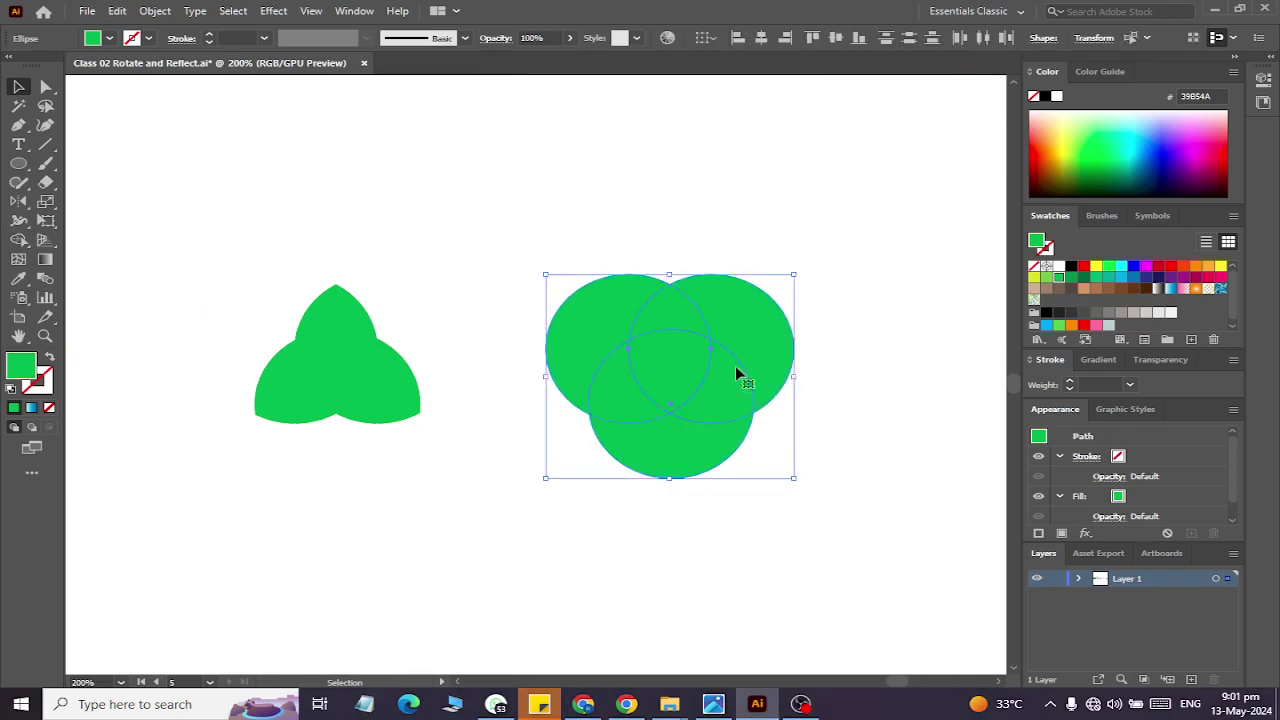
drag(735, 375, 453, 591)
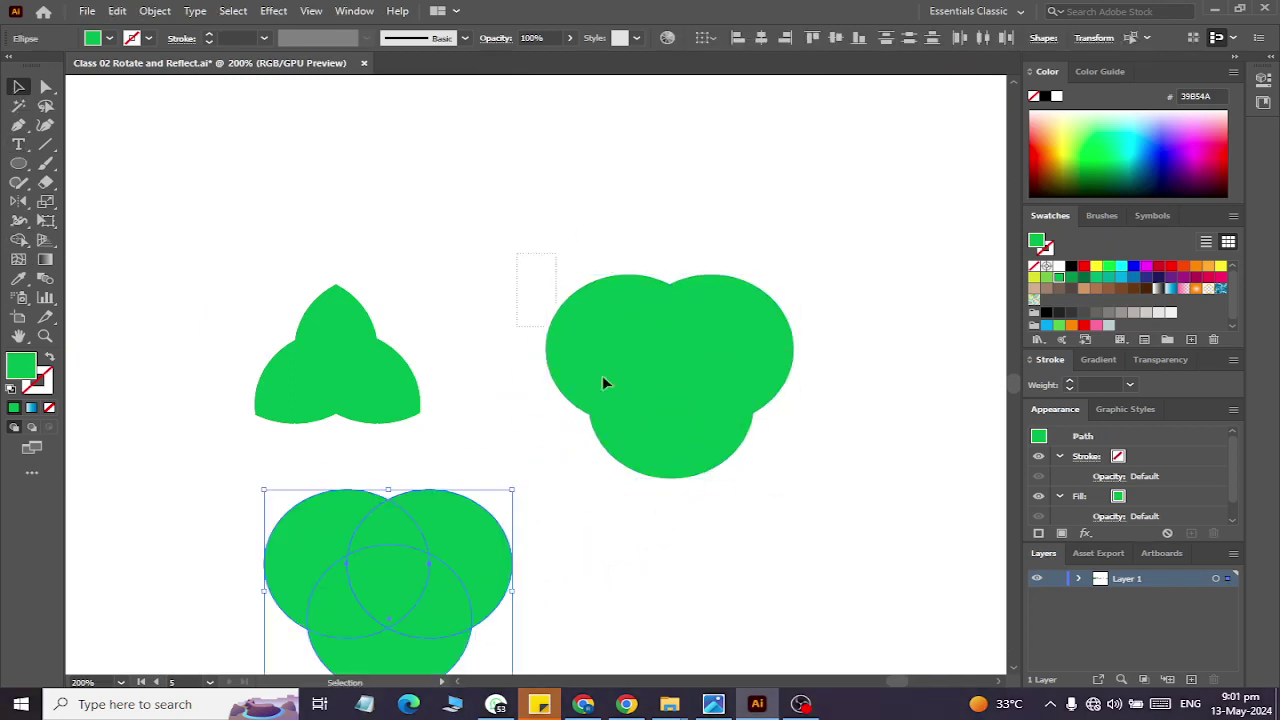
drag(602, 383, 815, 474)
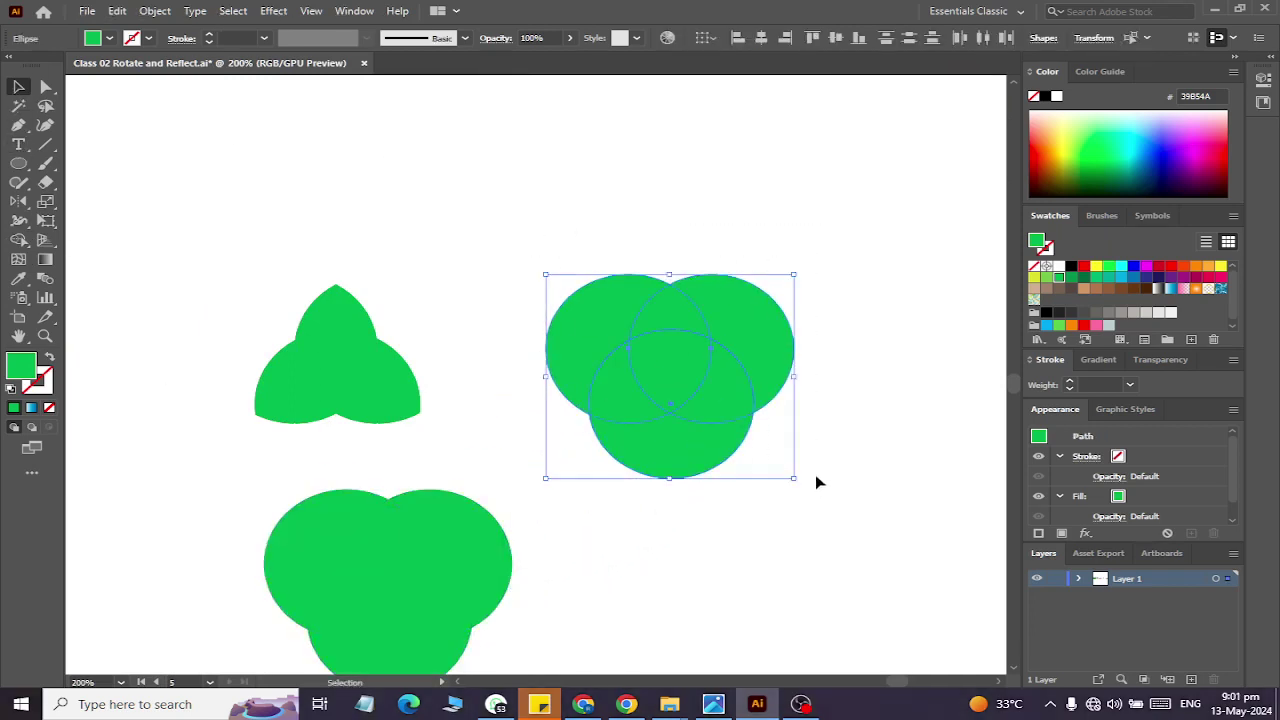
- Remove the top, lower-left, lower-right and central overlaps of the right circles, leaving a hollow-centred clover
click(19, 220)
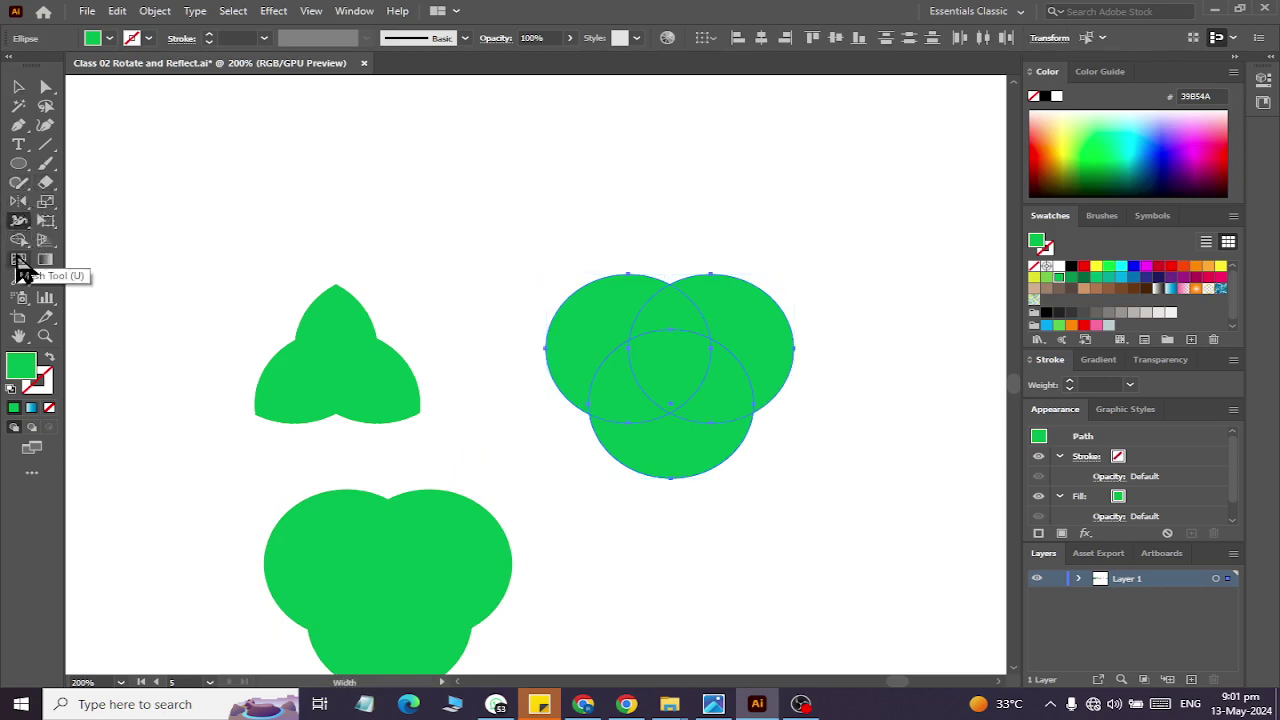
click(19, 240)
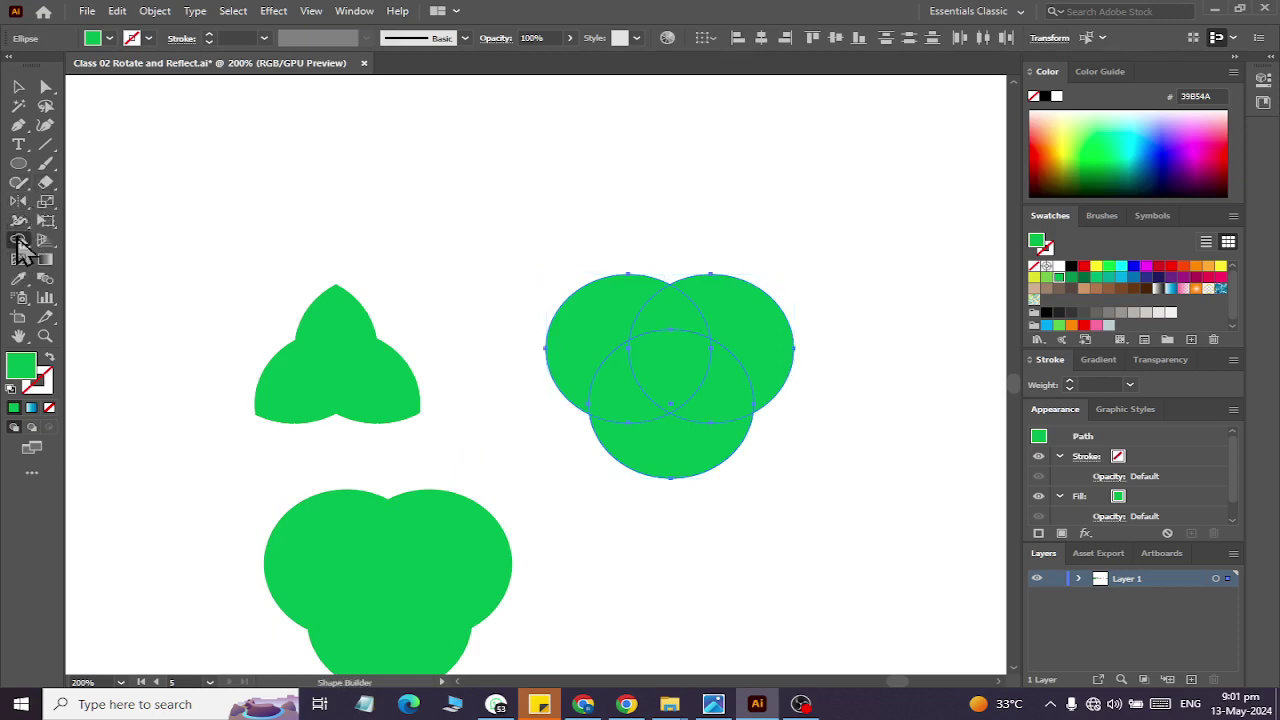
click(695, 325)
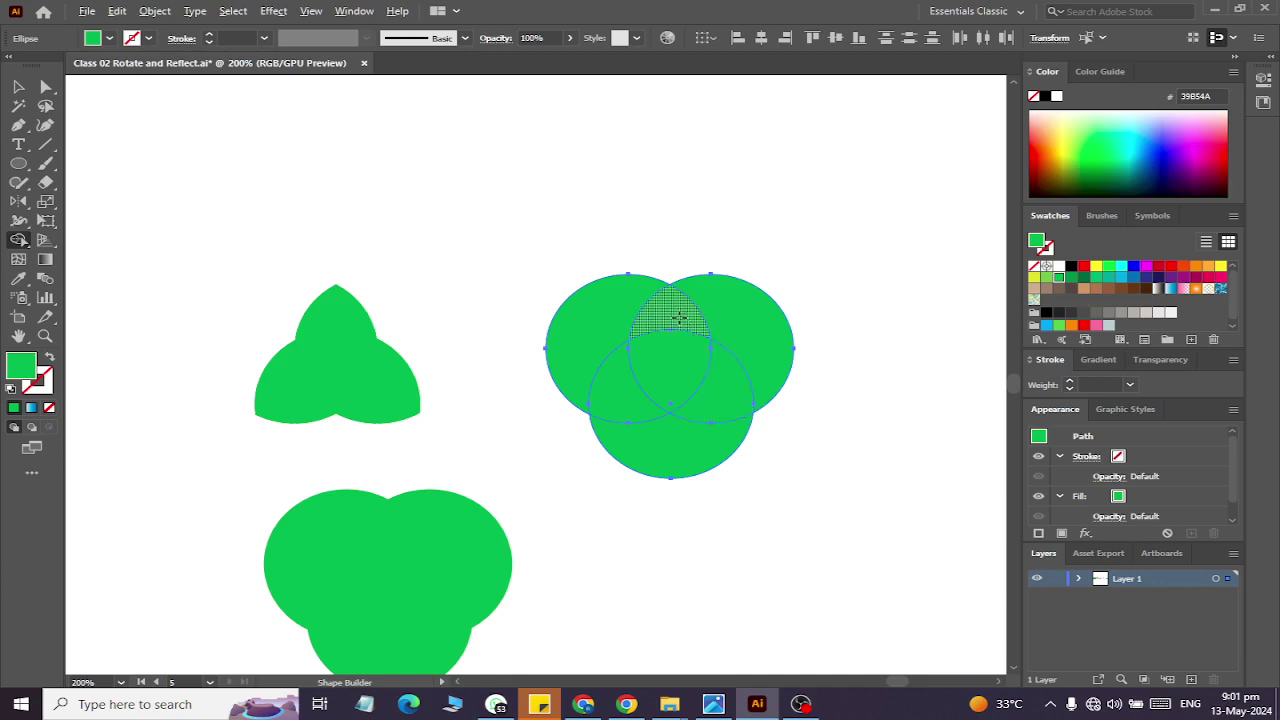
alt+click(678, 316)
alt+click(612, 392)
alt+click(740, 398)
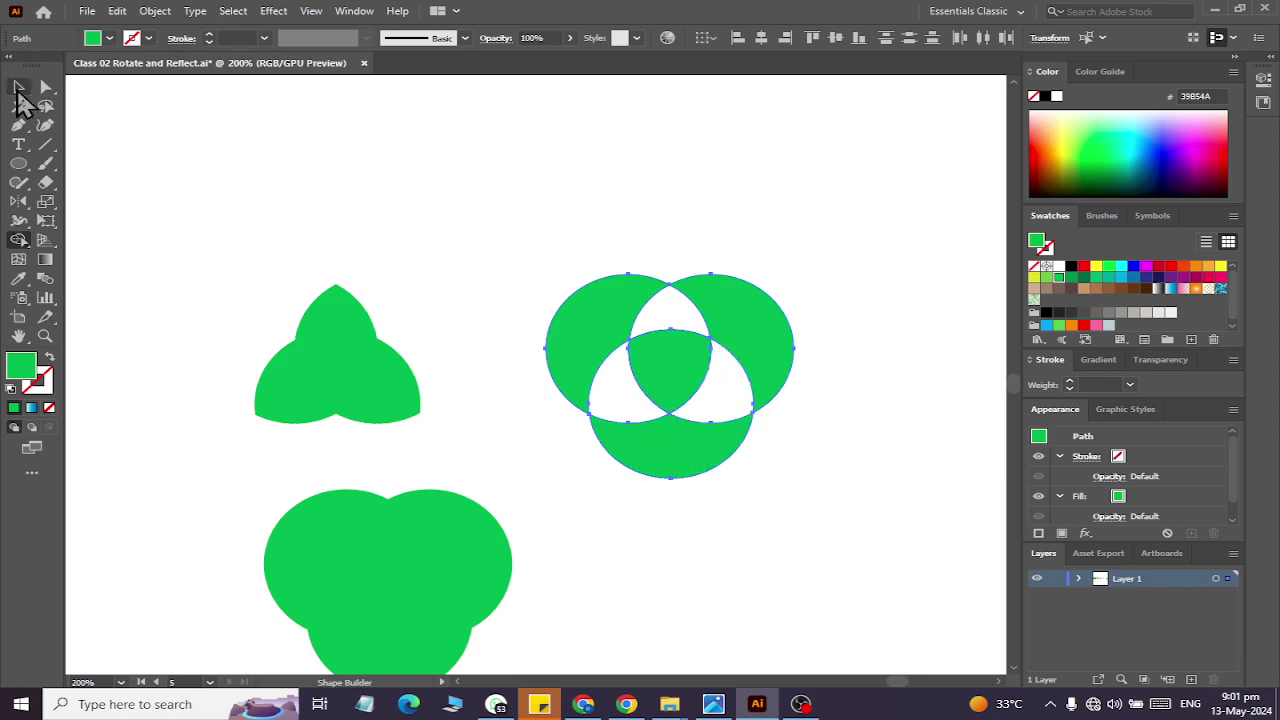
alt+click(688, 366)
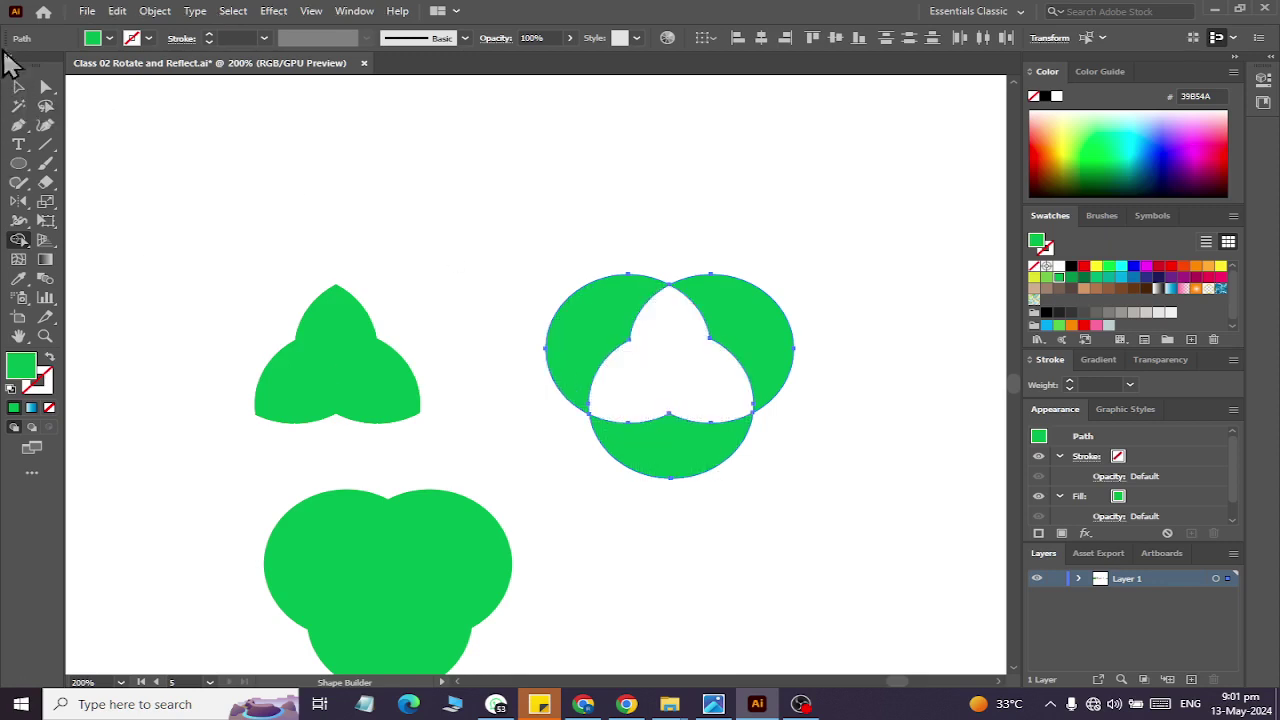
click(20, 88)
click(879, 340)
scroll(870, 340, down, 2)
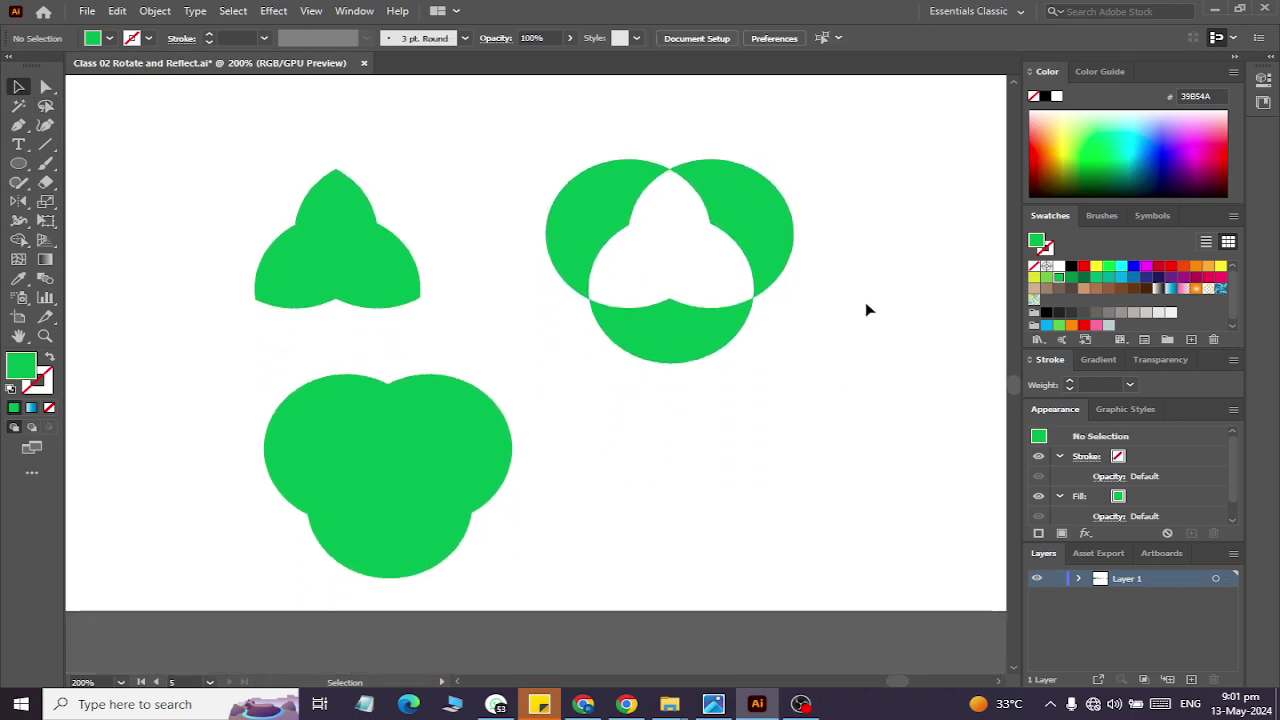
- Fill the trefoil cyan and its top petal red
click(314, 478)
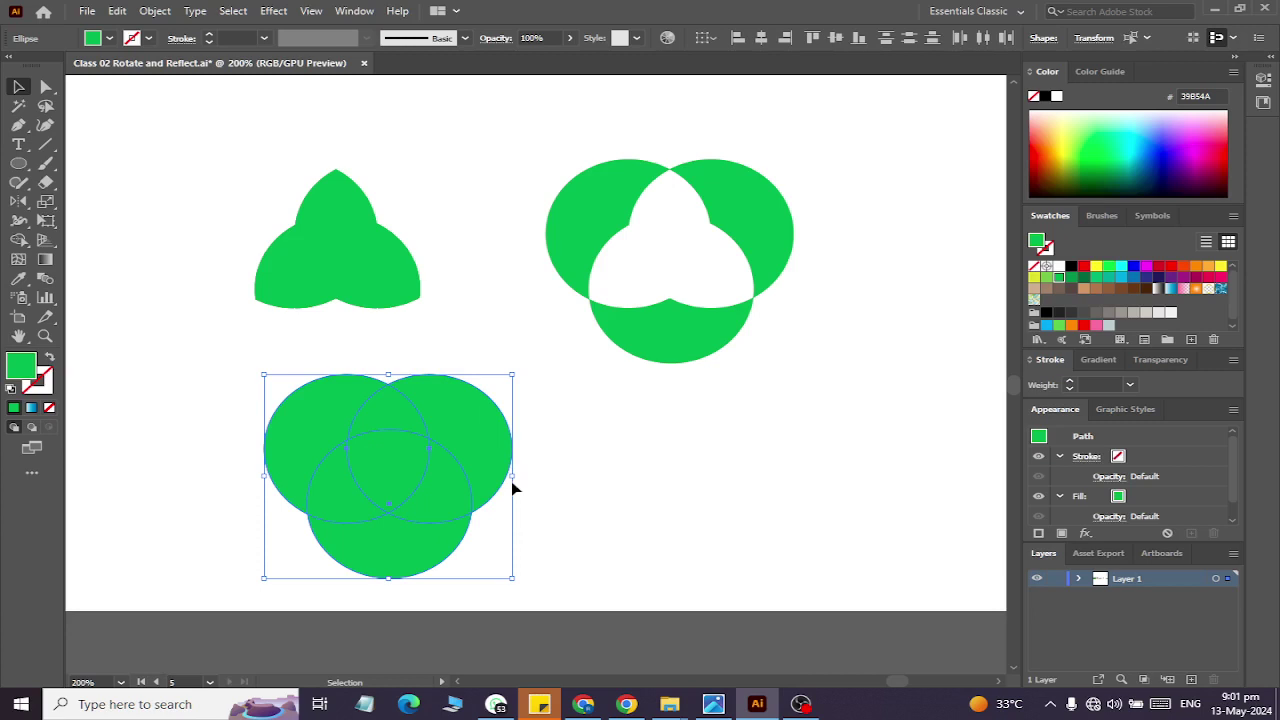
click(388, 275)
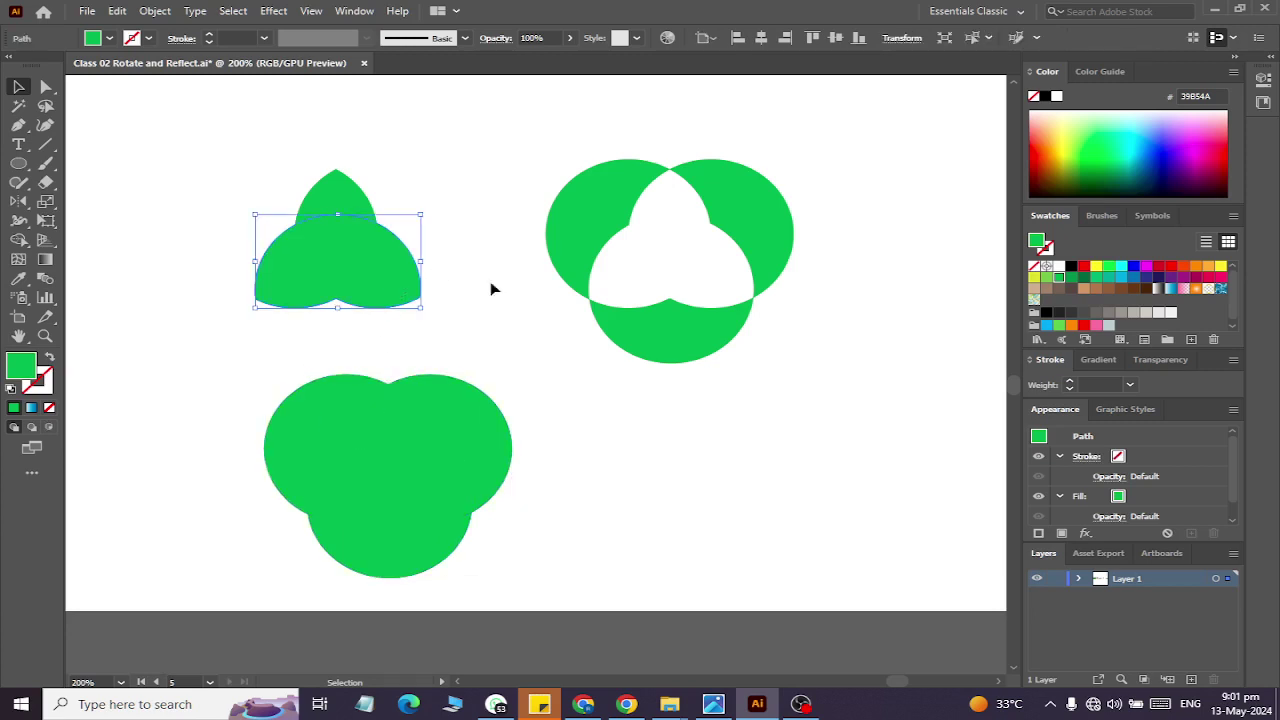
click(1120, 266)
drag(420, 214, 351, 193)
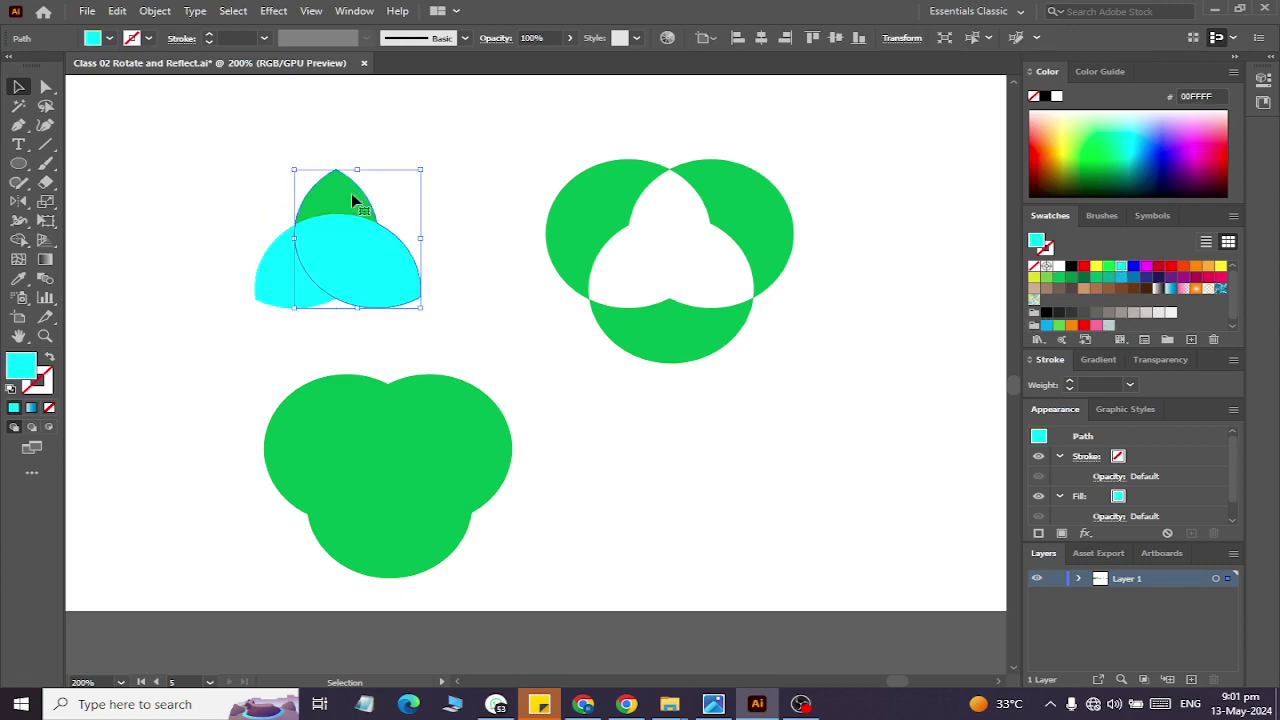
click(1163, 275)
click(490, 330)
click(390, 300)
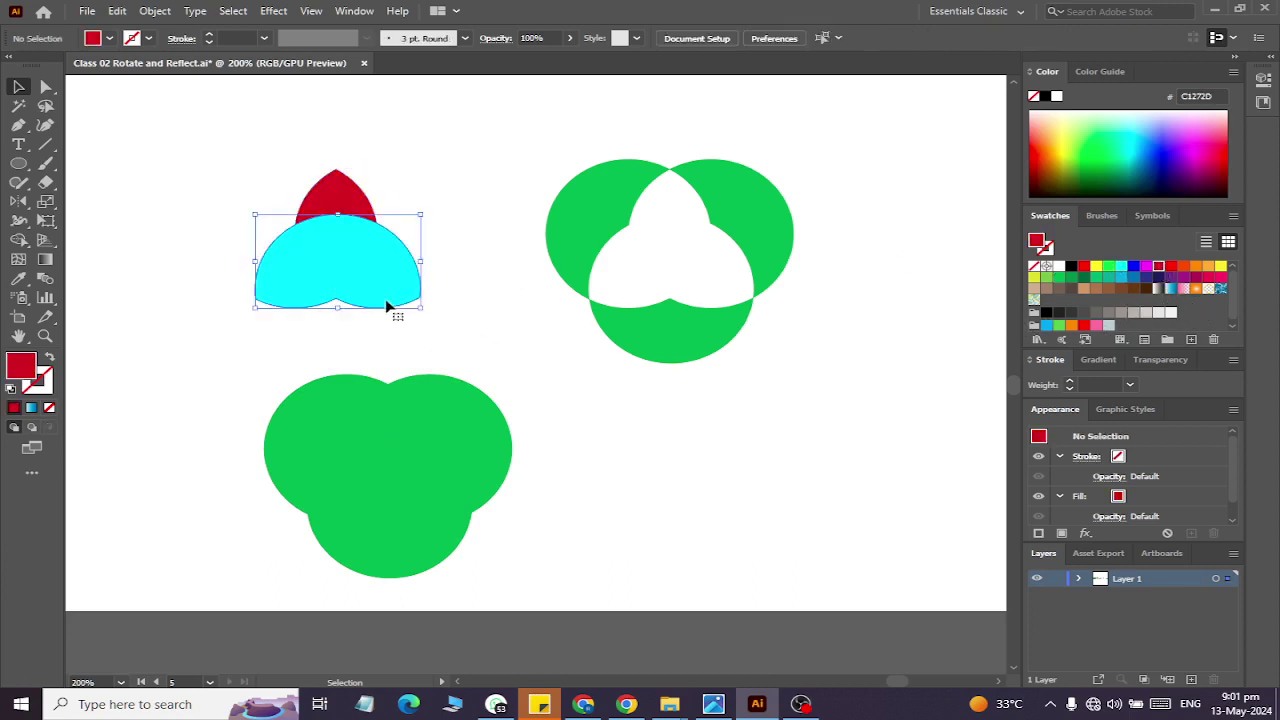
right_click(335, 310)
click(737, 586)
click(415, 363)
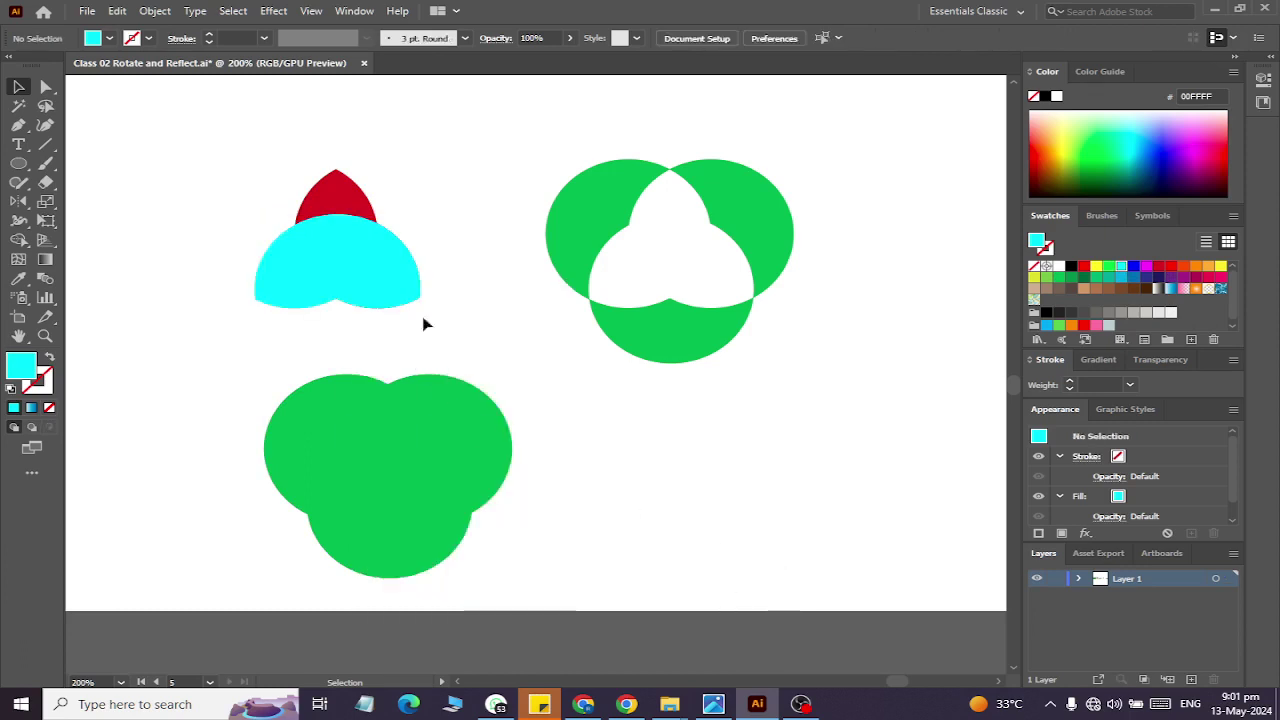
- Pull the red top petal up off the cyan shape as a separate piece
drag(352, 195, 360, 128)
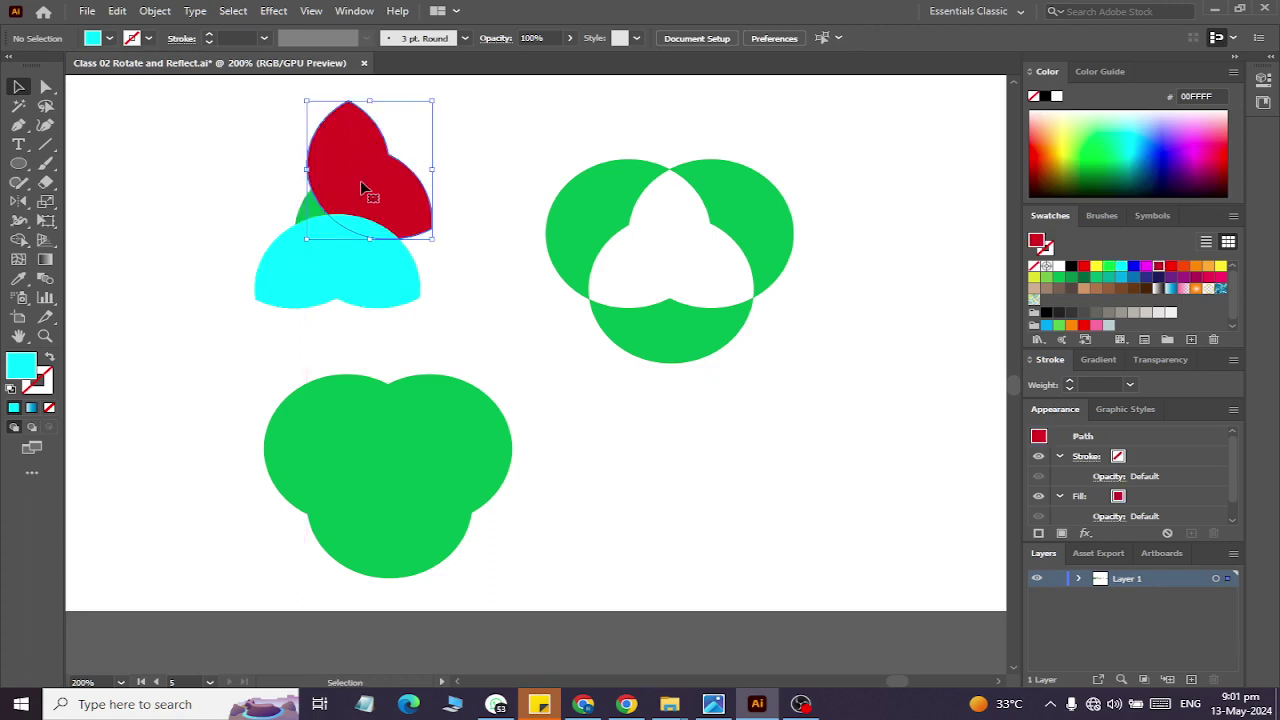
drag(386, 223, 397, 300)
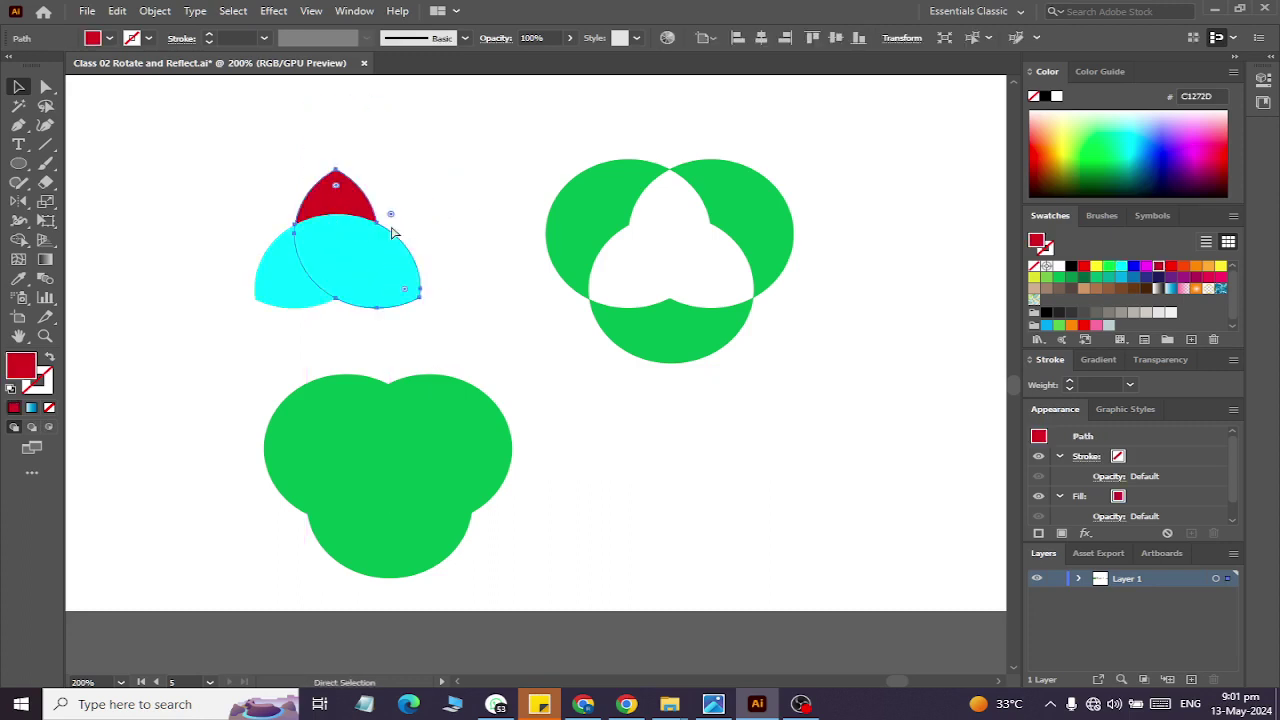
click(440, 171)
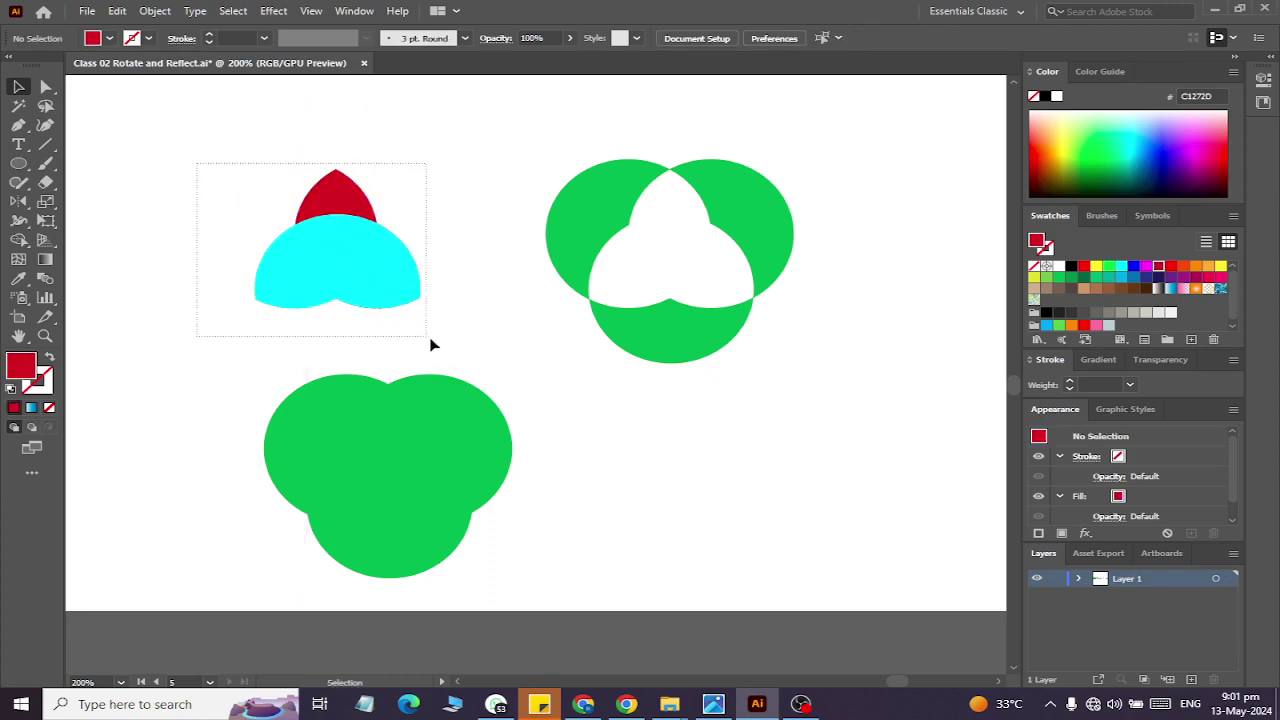
drag(431, 341, 428, 338)
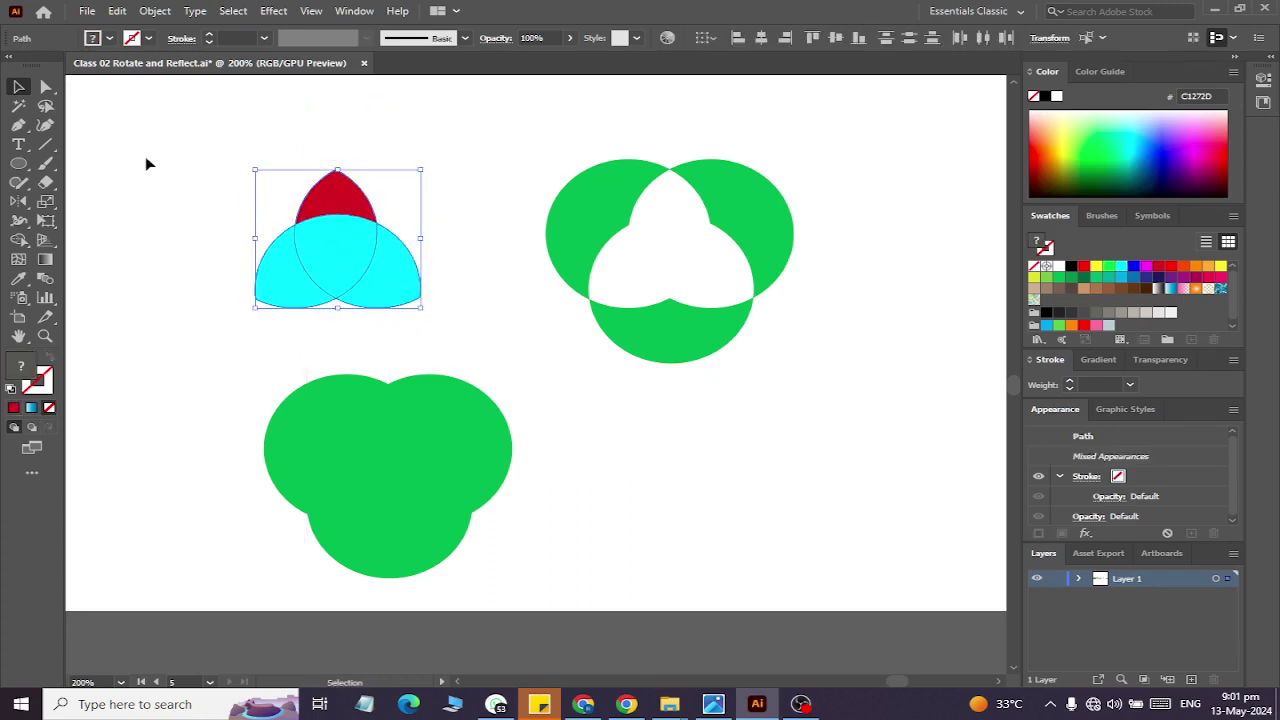
click(18, 240)
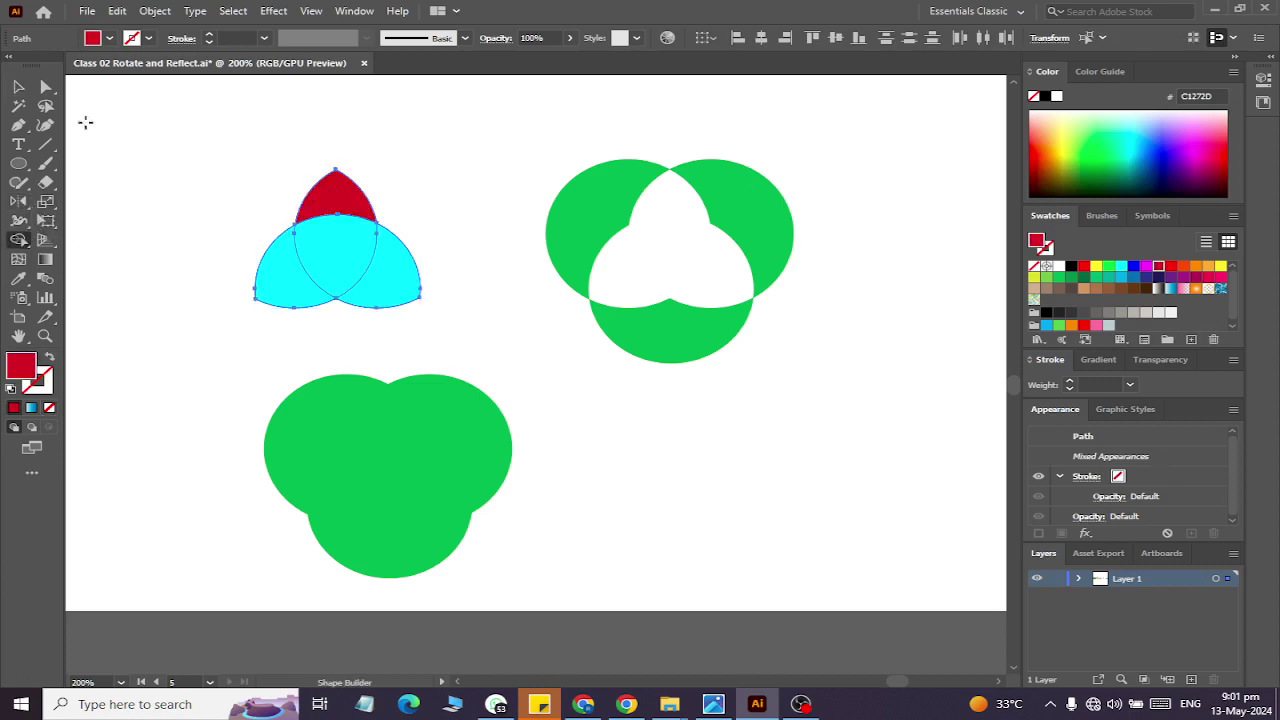
click(18, 86)
click(200, 234)
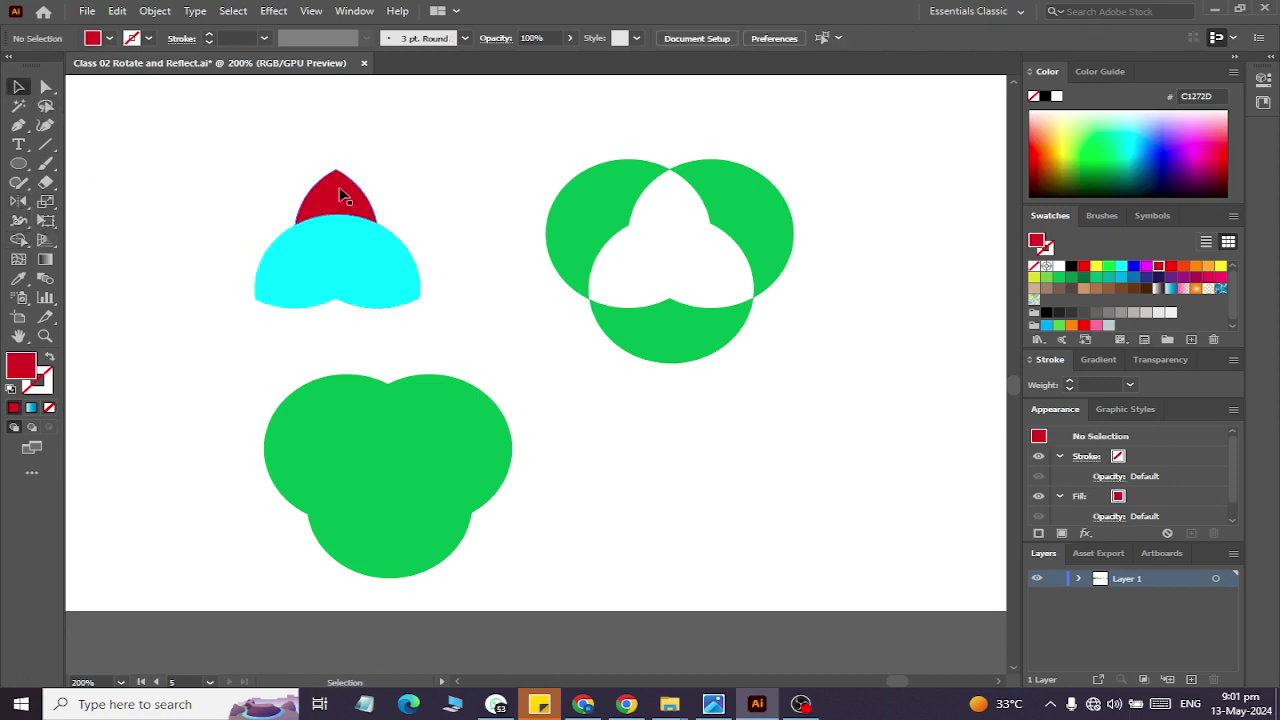
drag(343, 190, 459, 135)
scroll(476, 115, up, 4)
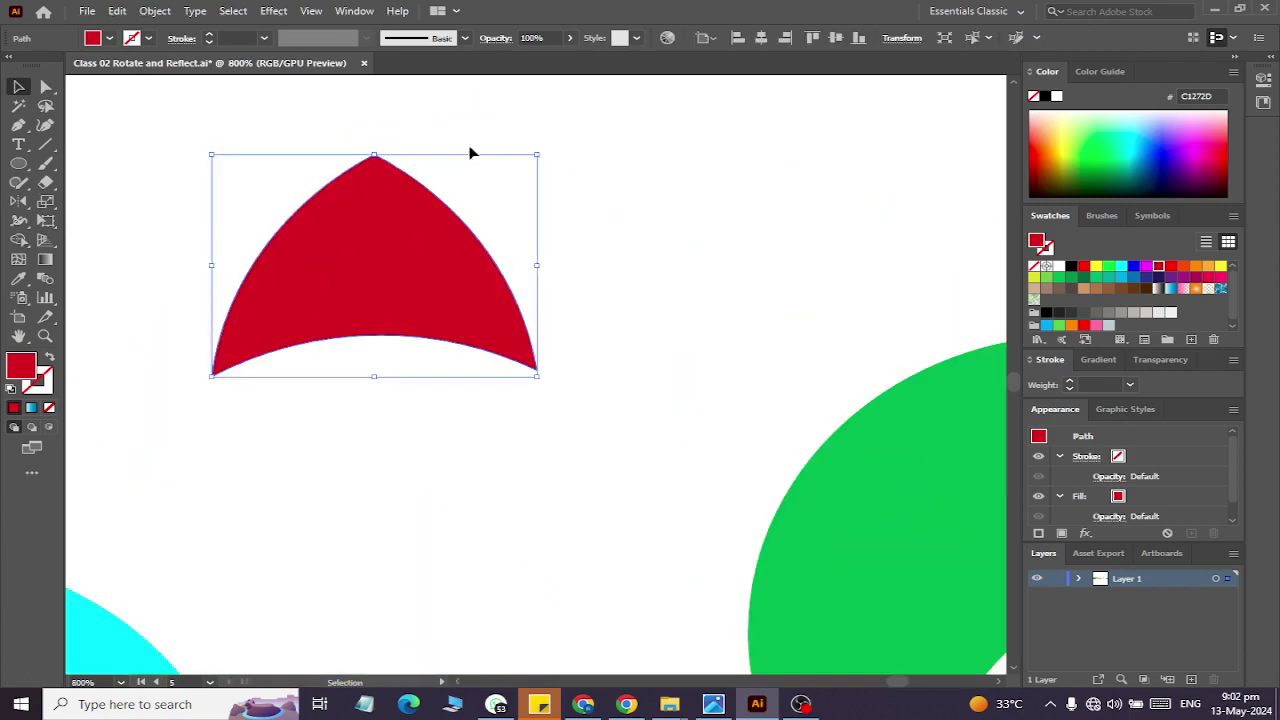
click(780, 189)
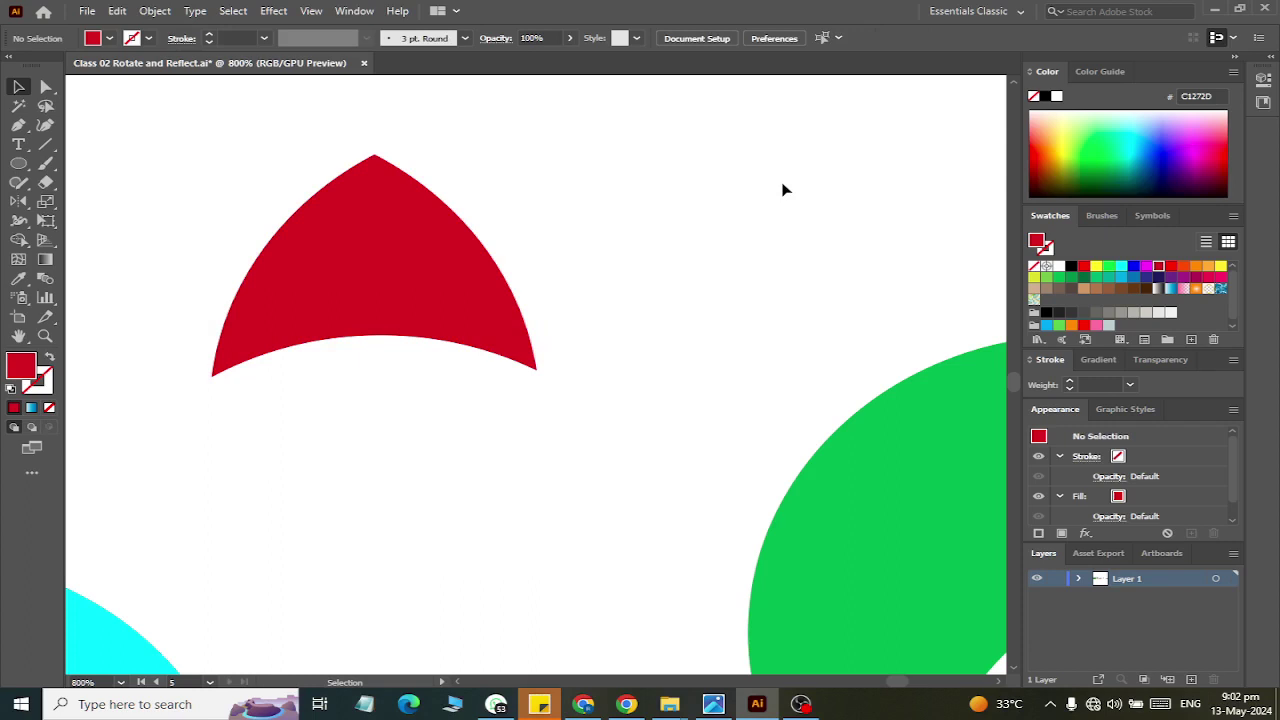
scroll(700, 240, down, 6)
scroll(686, 243, up, 2)
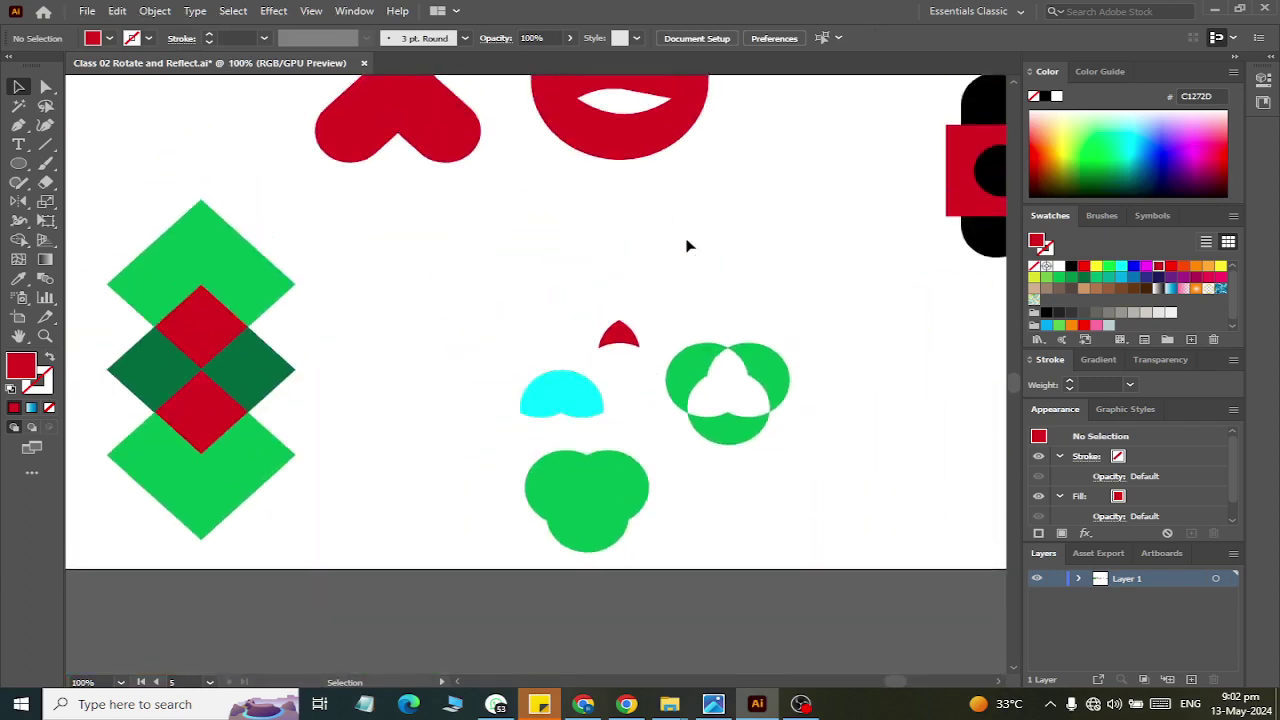
scroll(686, 243, up, 2)
scroll(688, 238, up, 3)
scroll(688, 238, down, 1)
scroll(686, 238, up, 2)
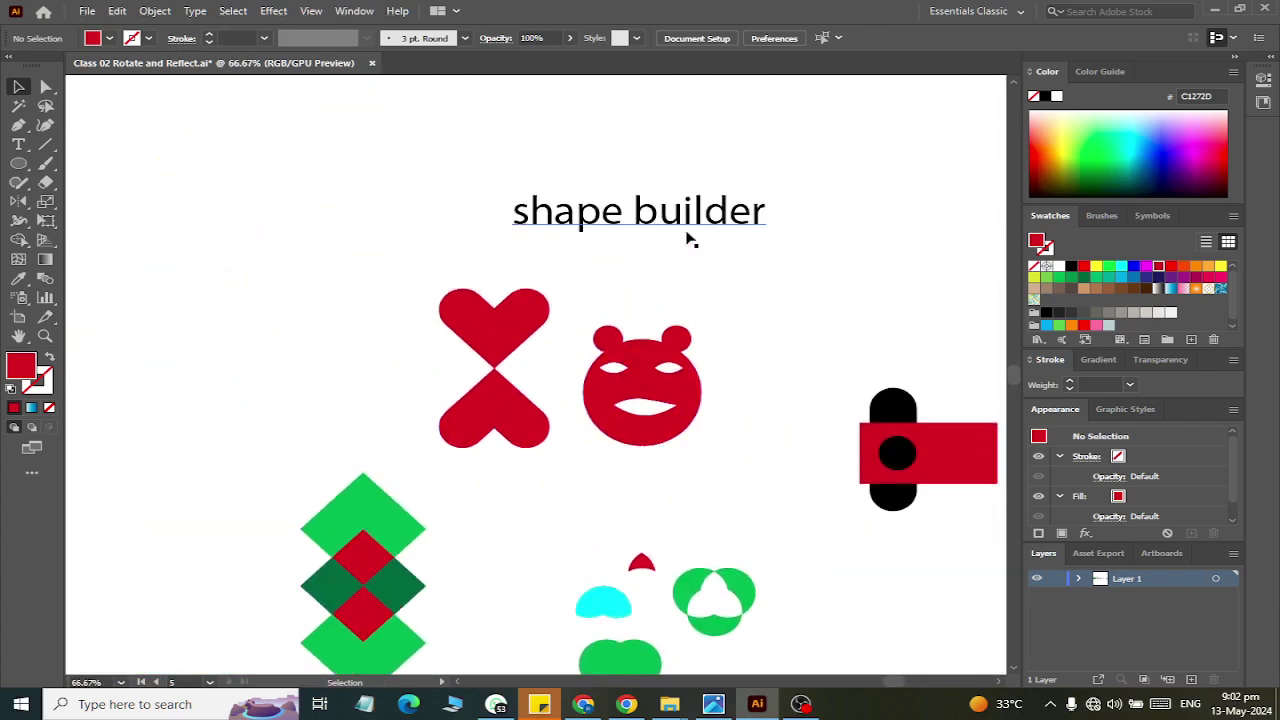